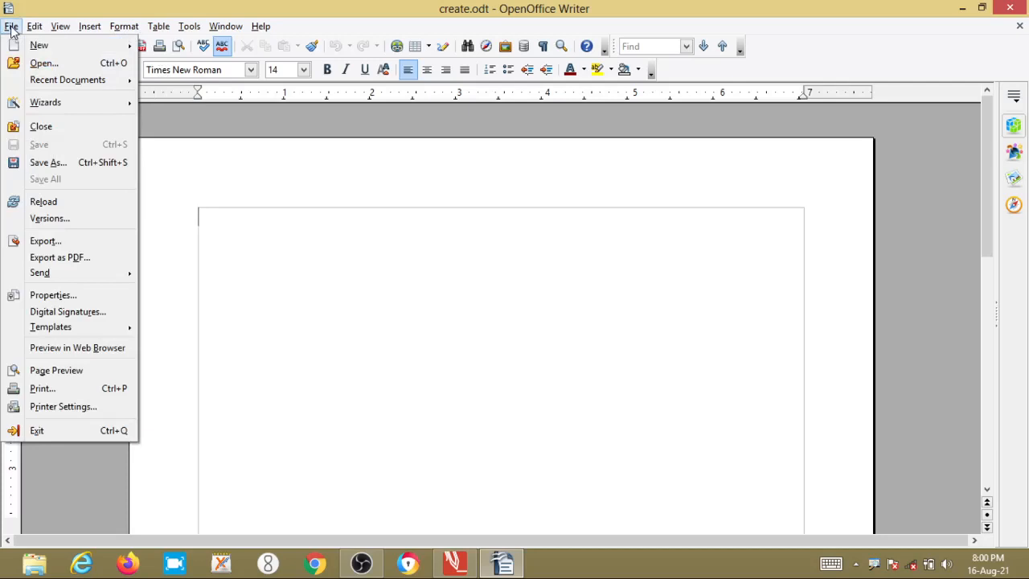
Create a new blank text document.
mouse_move(29, 50)
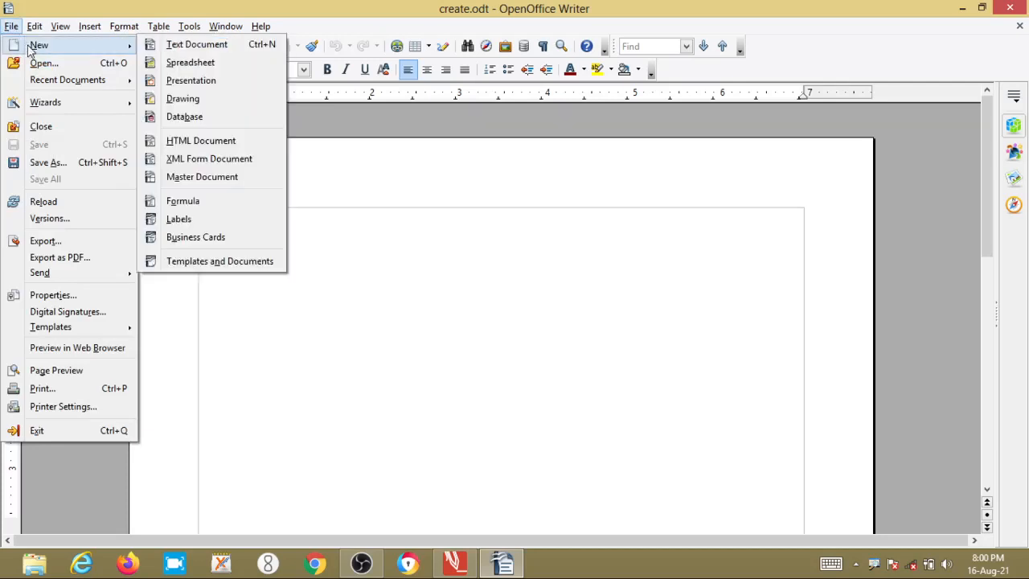
left_click(215, 49)
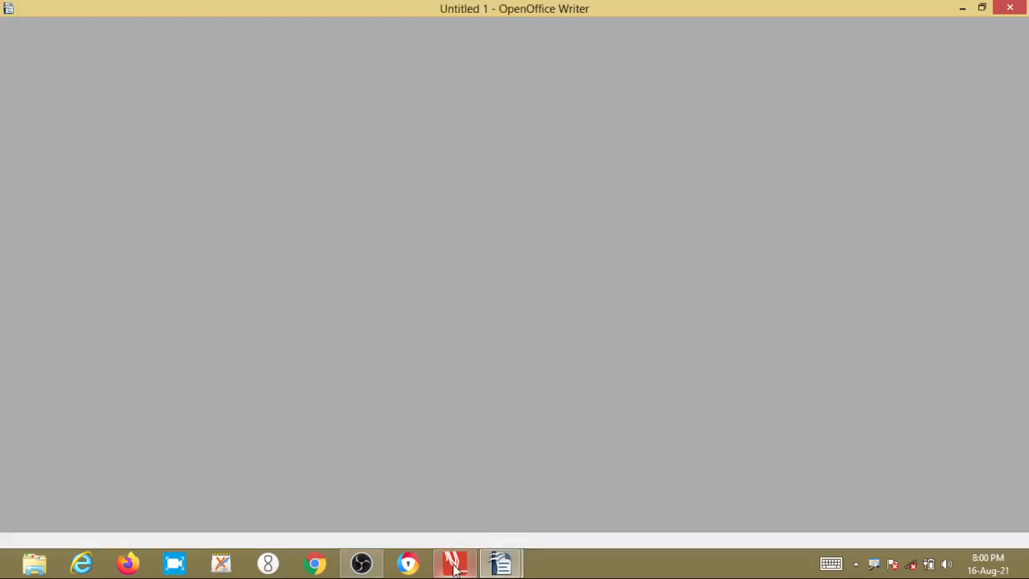
Switch to PDF Annotator and handwrite a blue note "File → New → Text document → cntrl+N" below the topic list.
left_click(454, 565)
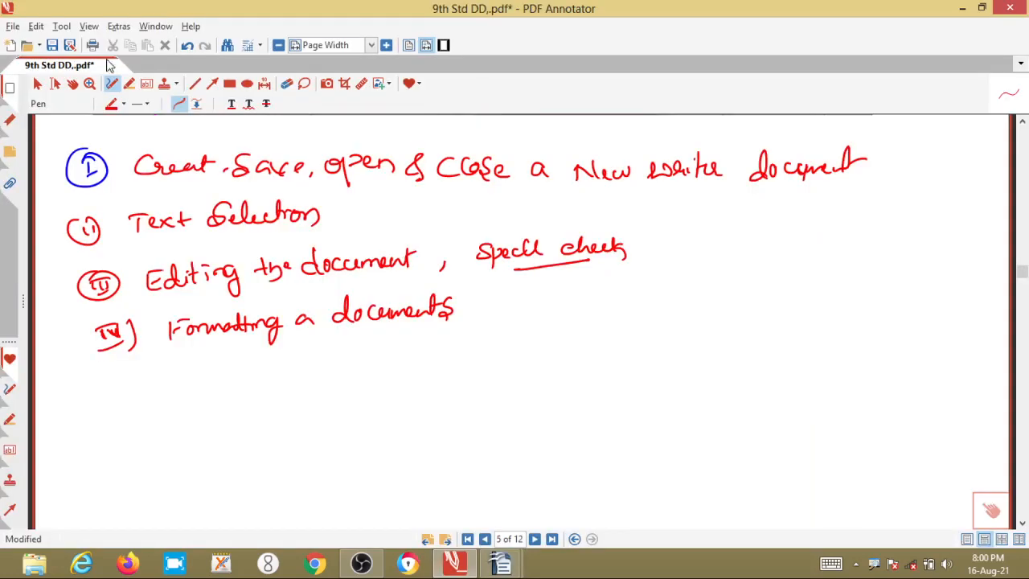
left_click(123, 104)
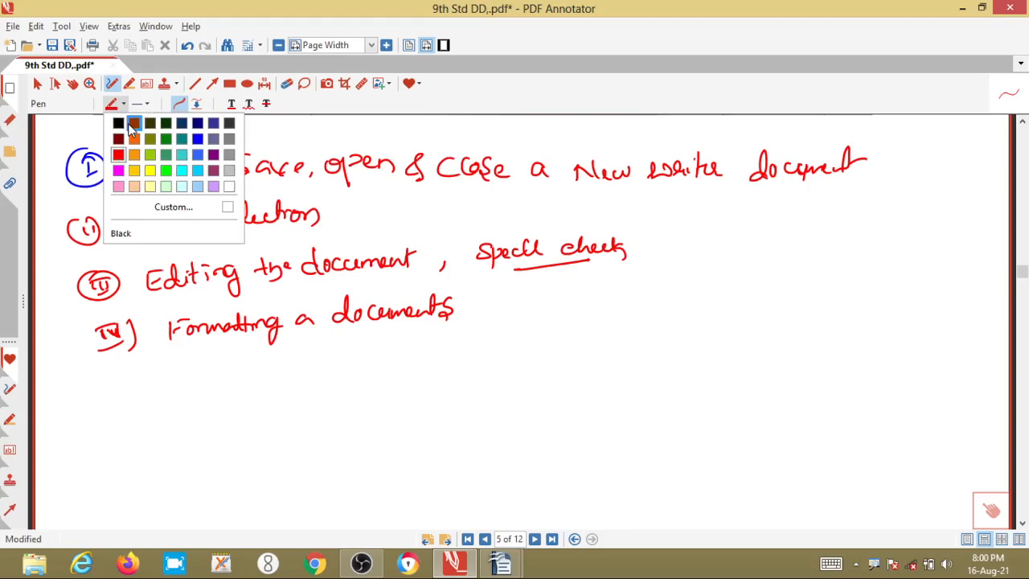
left_click(132, 124)
mouse_move(105, 397)
left_mouse_down()
mouse_move(113, 418)
mouse_move(143, 403)
mouse_move(216, 403)
left_mouse_up()
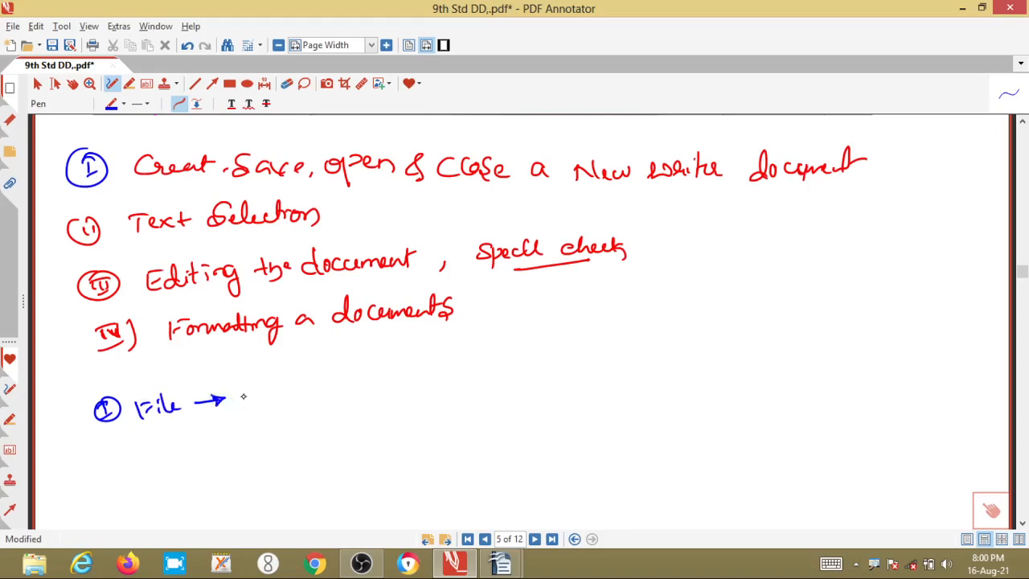
mouse_move(243, 396)
left_mouse_down()
mouse_move(244, 409)
mouse_move(303, 391)
mouse_move(322, 402)
mouse_move(353, 384)
mouse_move(459, 392)
mouse_move(466, 375)
mouse_move(620, 369)
mouse_move(645, 350)
left_mouse_up()
mouse_move(616, 386)
left_mouse_down()
mouse_move(577, 394)
mouse_move(622, 381)
left_mouse_up()
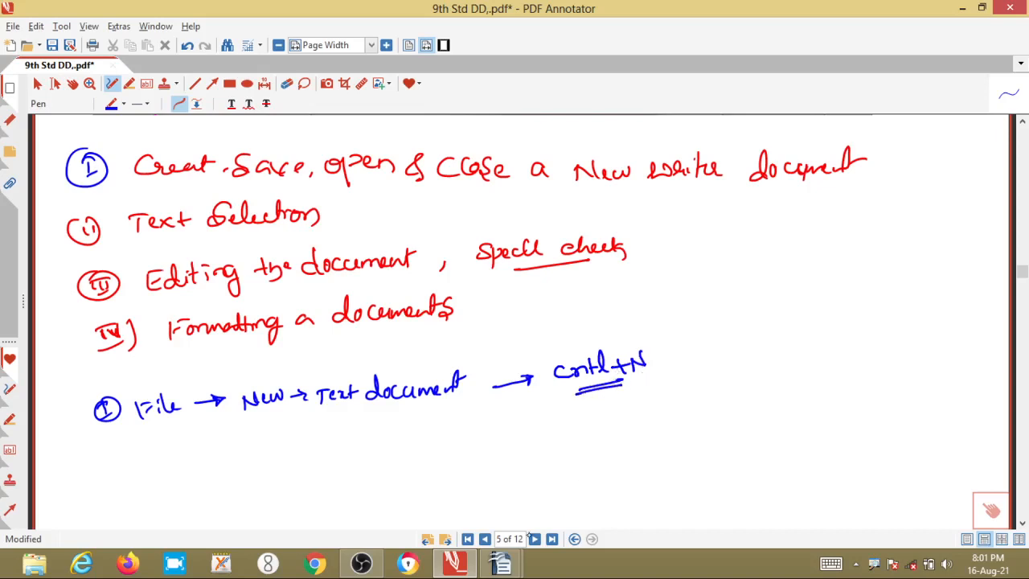
Return to OpenOffice Writer and review the new-document types offered from the create.odt window.
mouse_move(500, 562)
left_click(558, 500)
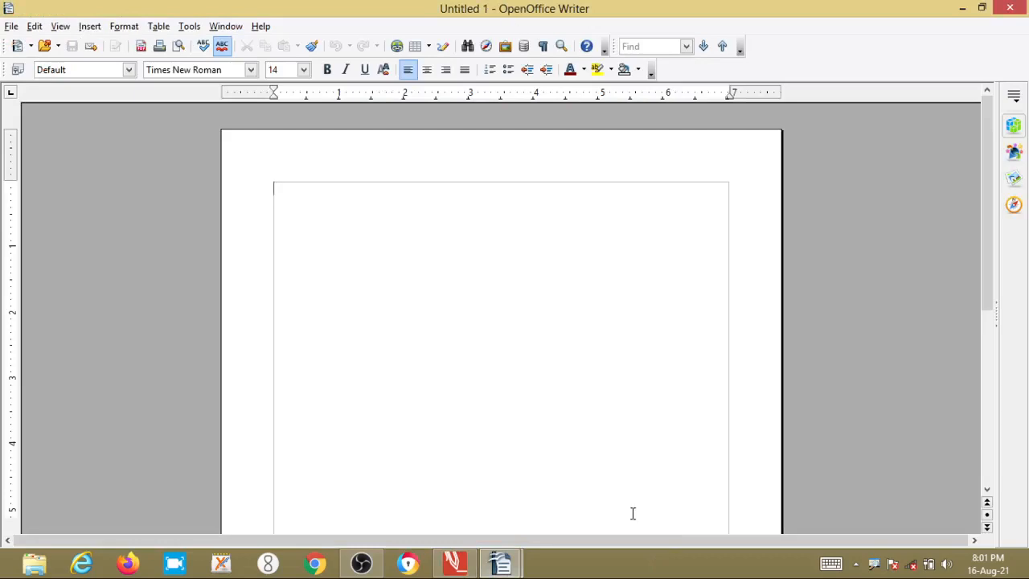
mouse_move(500, 563)
left_click(445, 498)
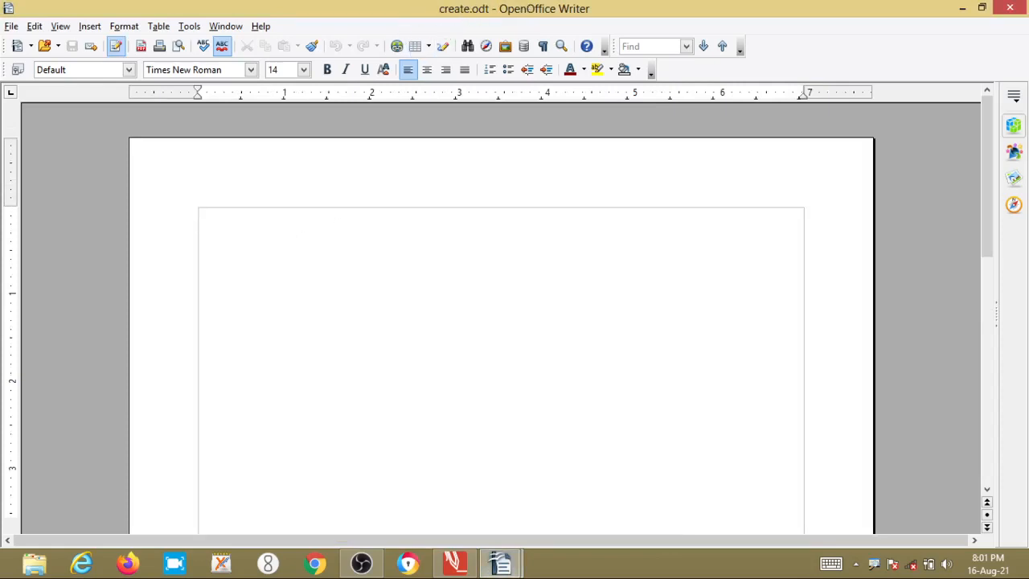
left_click(11, 27)
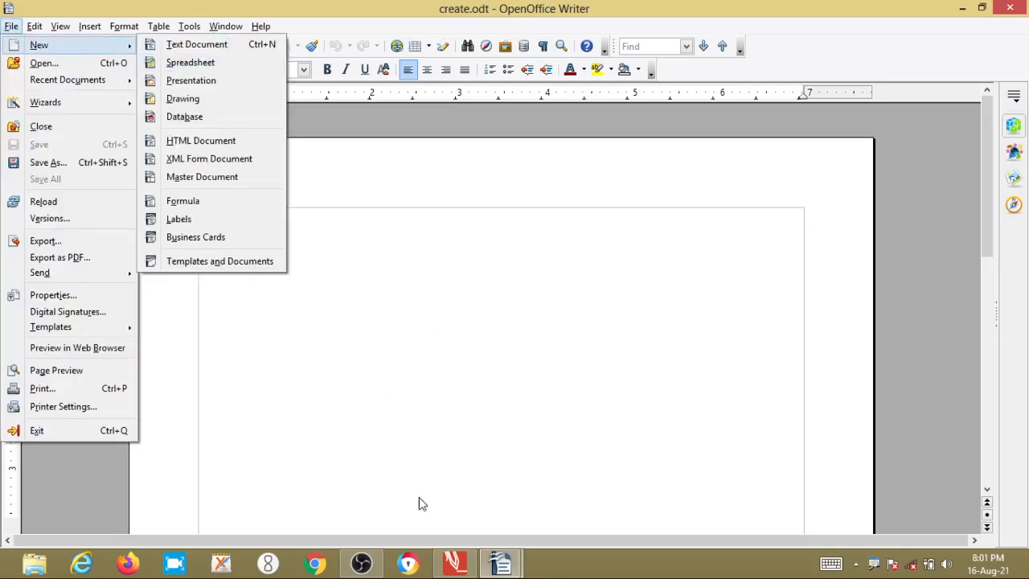
Switch to the Untitled 1 document and enter the sample text "gvhgvjn".
left_click(516, 568)
left_click(579, 474)
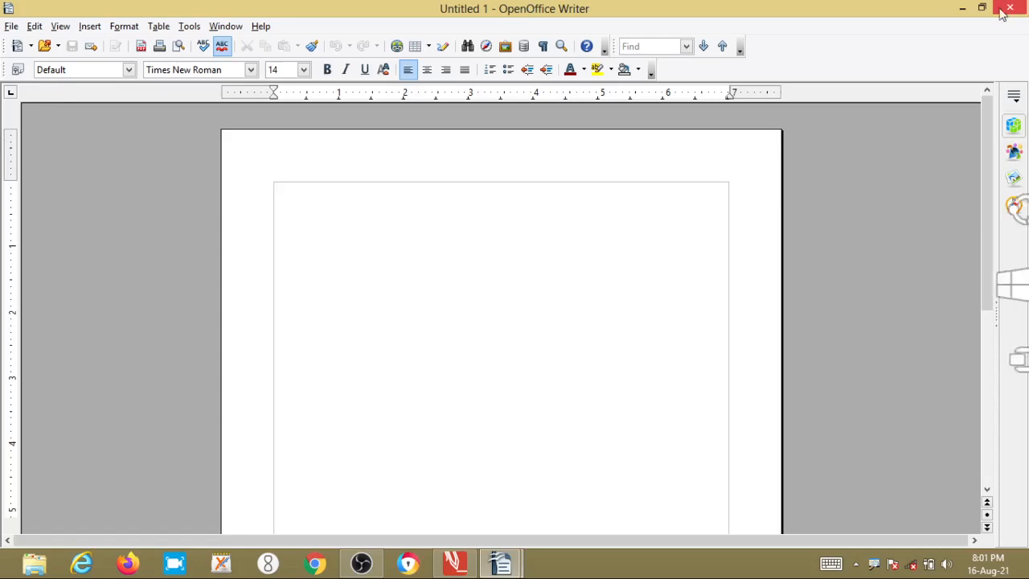
mouse_move(1003, 14)
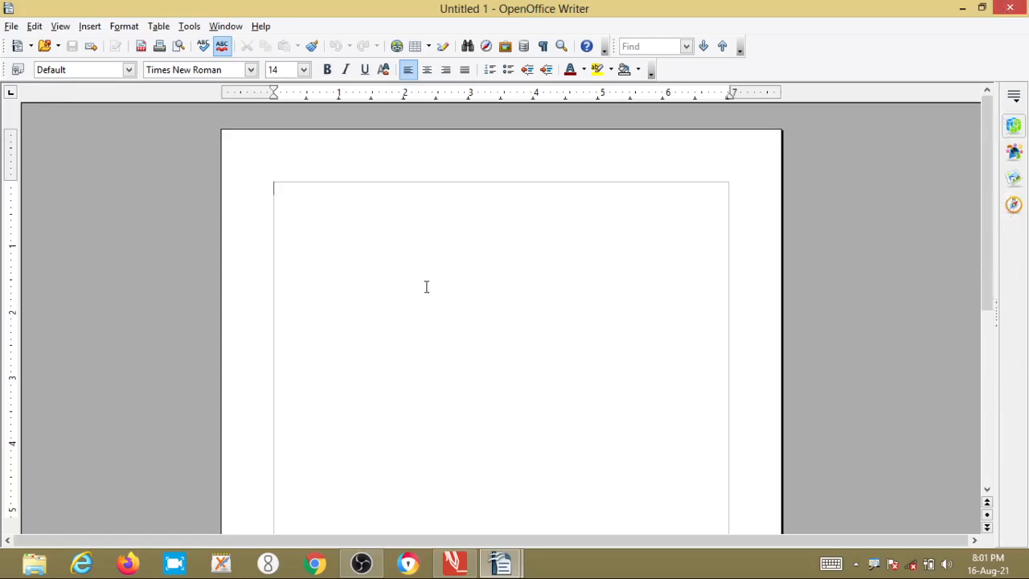
type("gvhgvjn")
left_click(1009, 8)
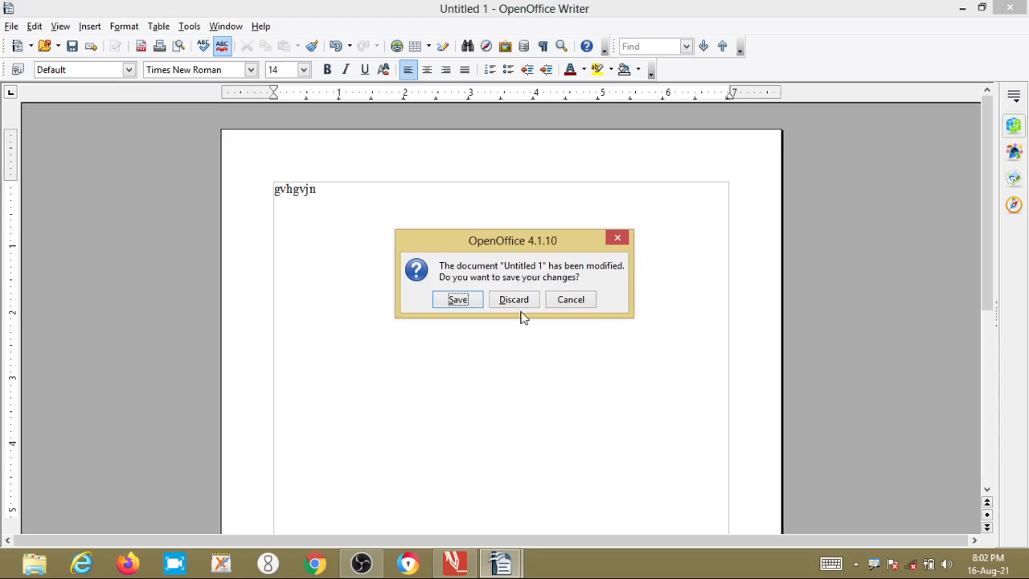
left_click(574, 302)
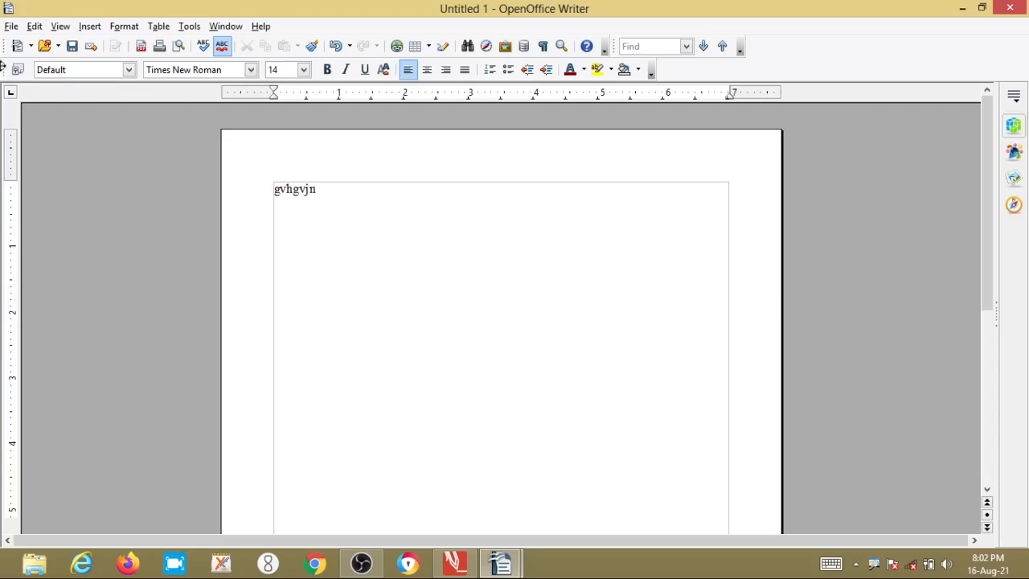
left_click(11, 26)
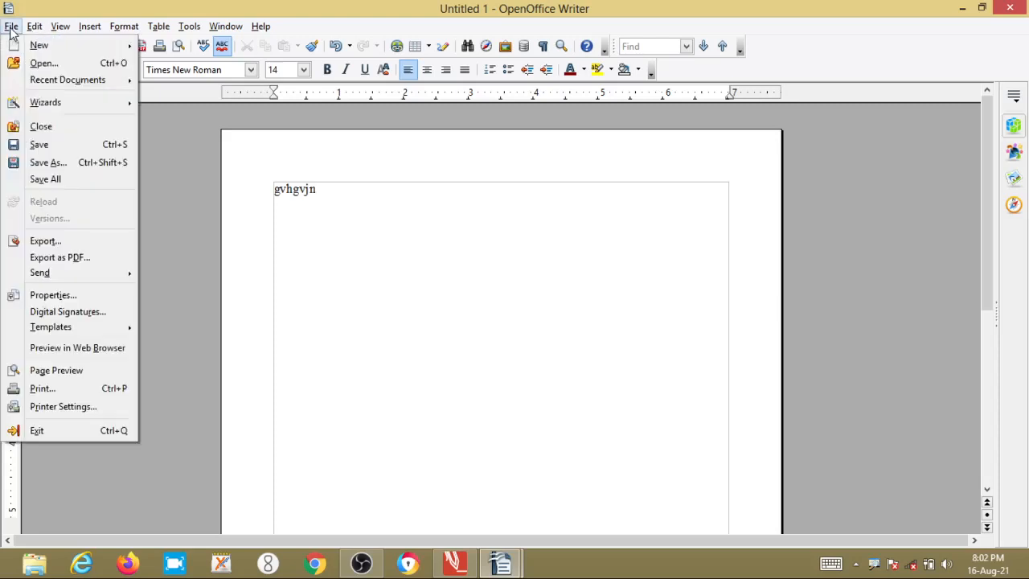
left_click(53, 164)
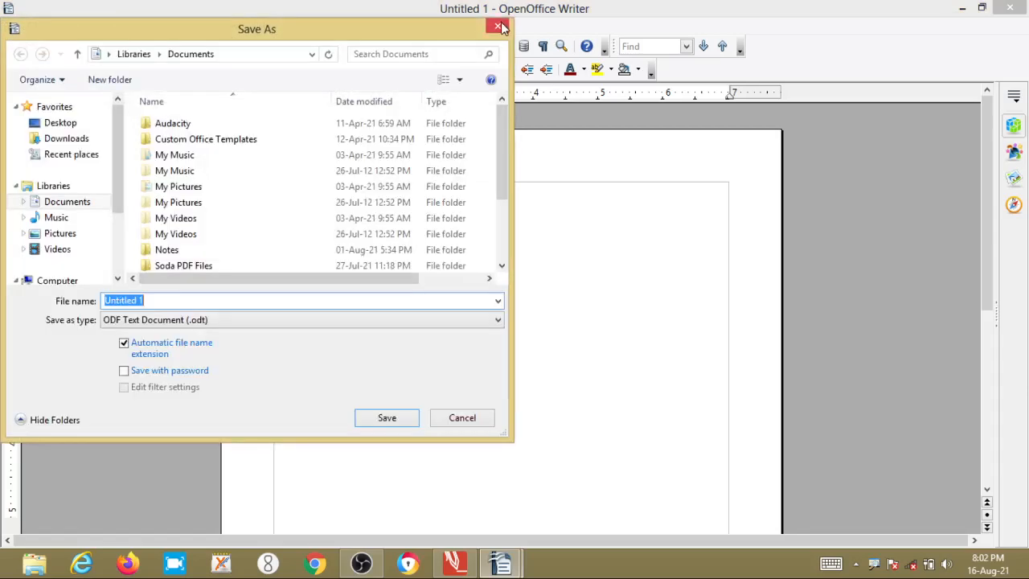
key("Escape")
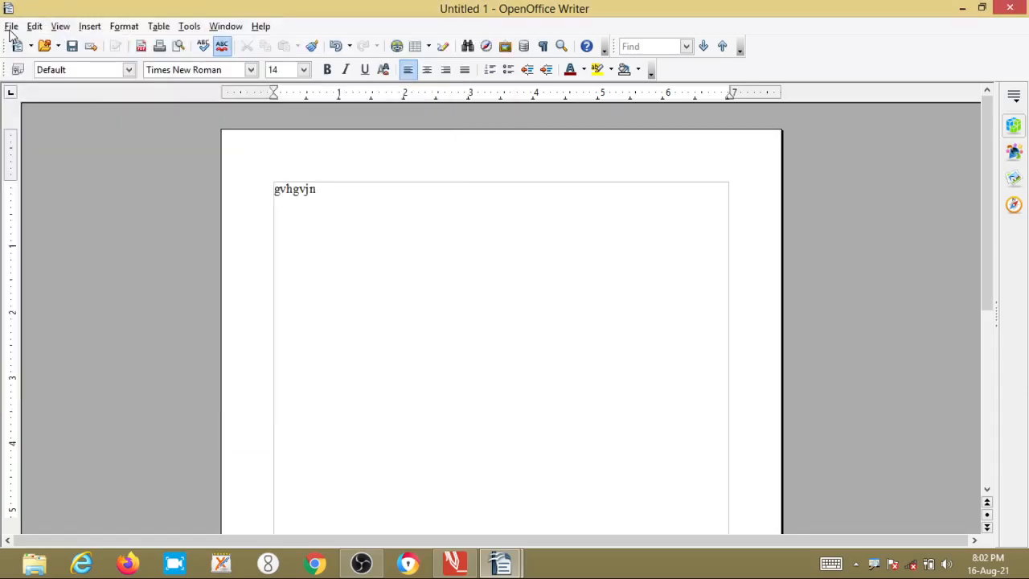
Save the document as create1 in the Documents library, in ODF Text Document format.
left_click(11, 26)
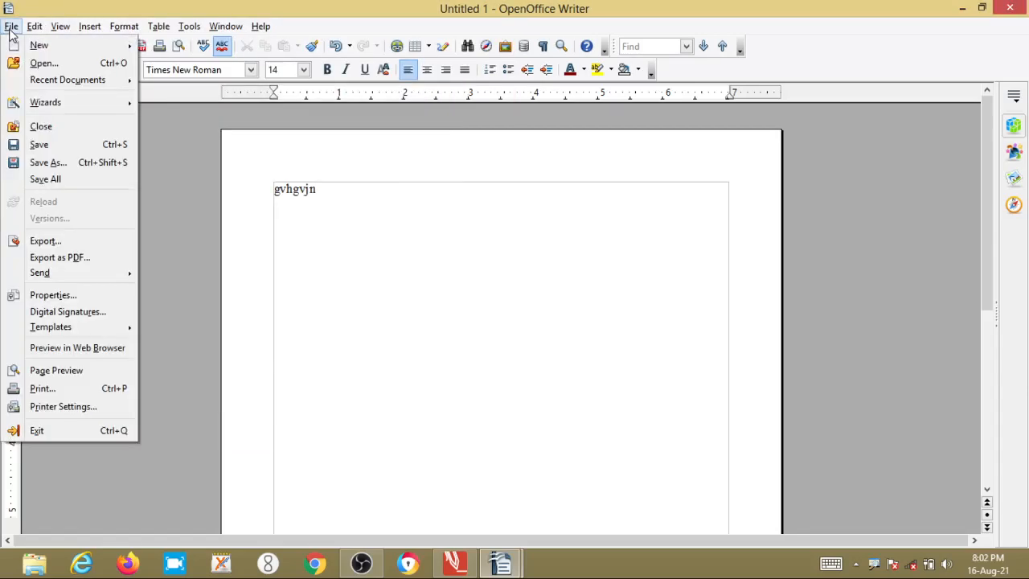
left_click(48, 147)
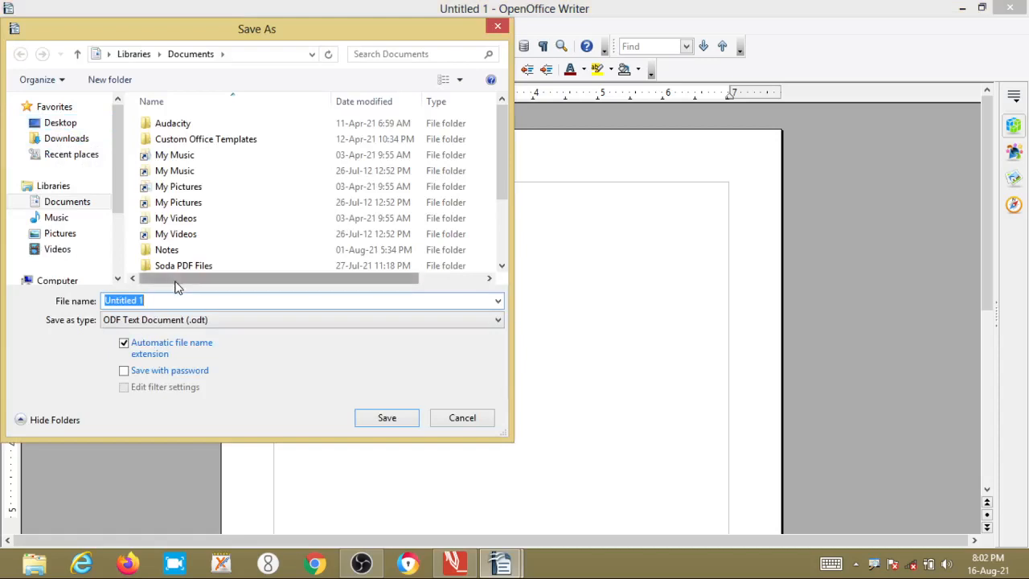
type("create1")
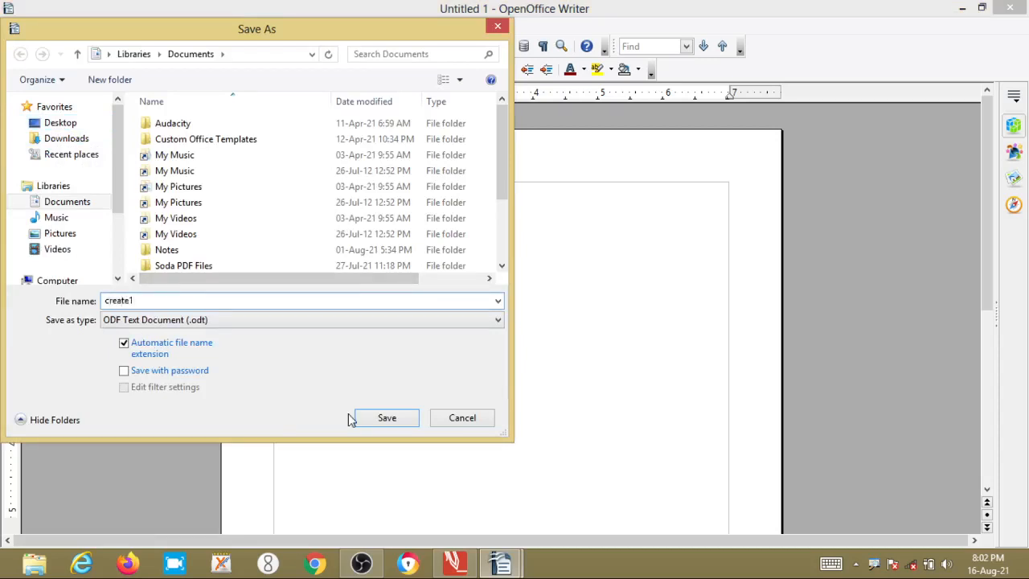
left_click(410, 422)
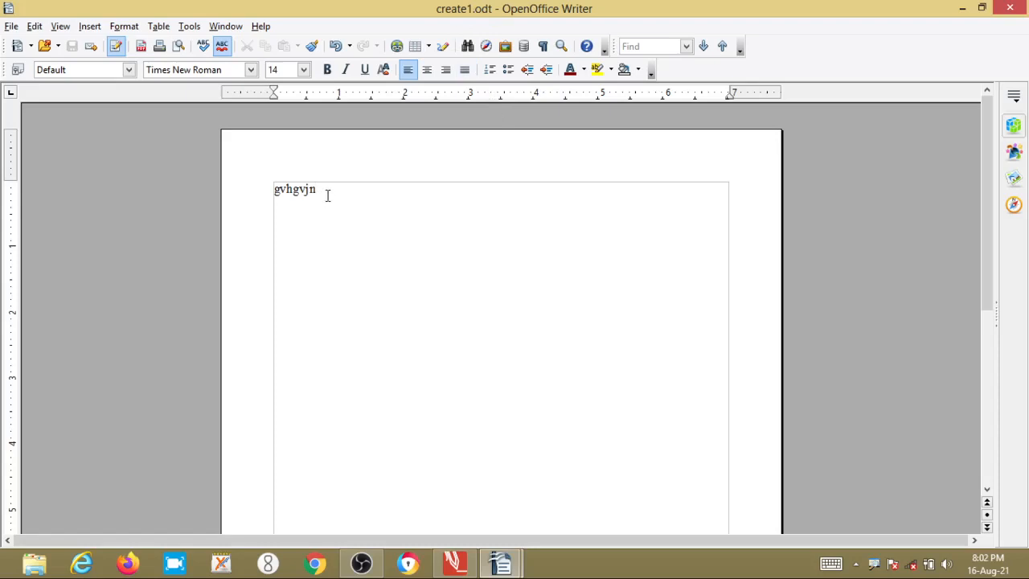
Replace the sample text with "The documention" and keep the document open.
key("BackSpace")
key("BackSpace")
key("BackSpace")
key("BackSpace")
key("BackSpace")
key("BackSpace")
key("BackSpace")
type("The documention s")
key("BackSpace")
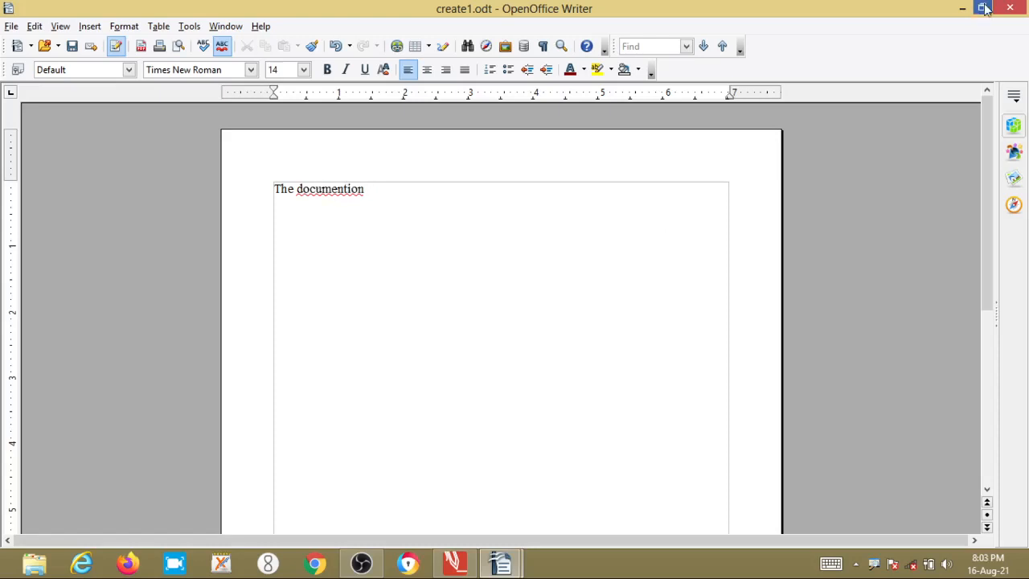
left_click(1011, 12)
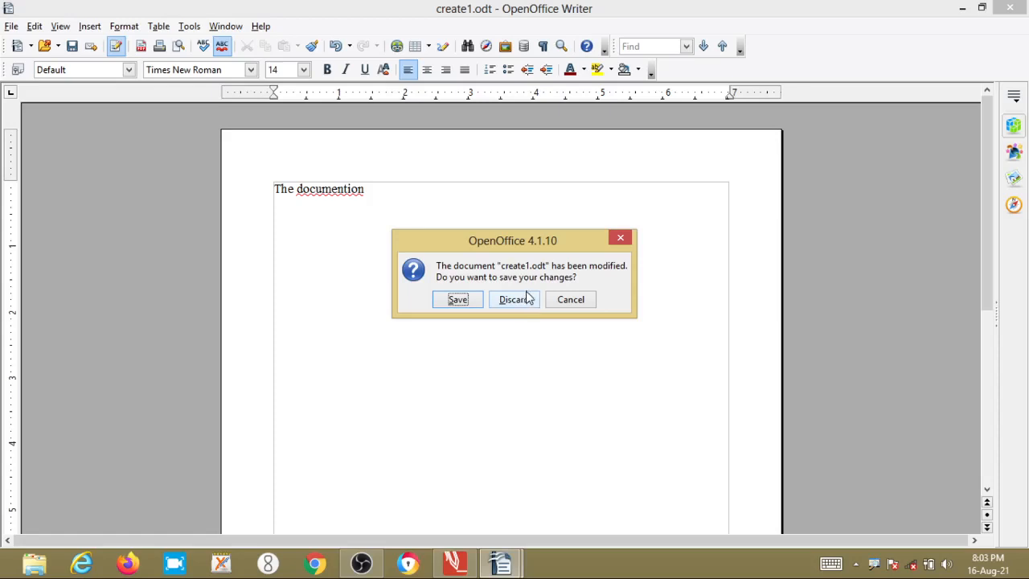
left_click(574, 298)
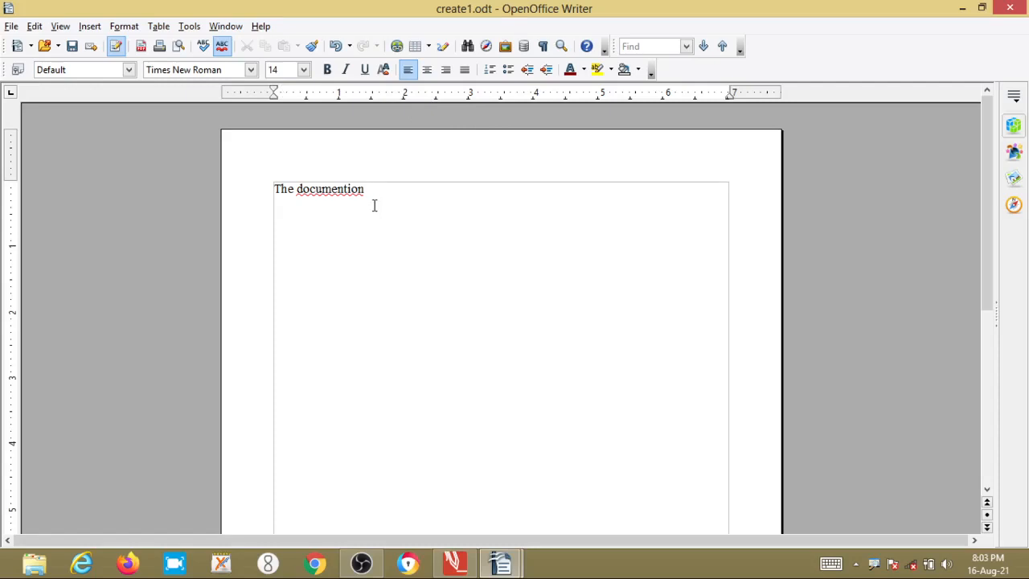
Add the lines "Name", "class", "school" and "adreess" below the first line.
type("NAmee")
key("BackSpace")
key("BackSpace")
key("BackSpace")
key("BackSpace")
type("ame")
key("Return")
type("class")
type("chool")
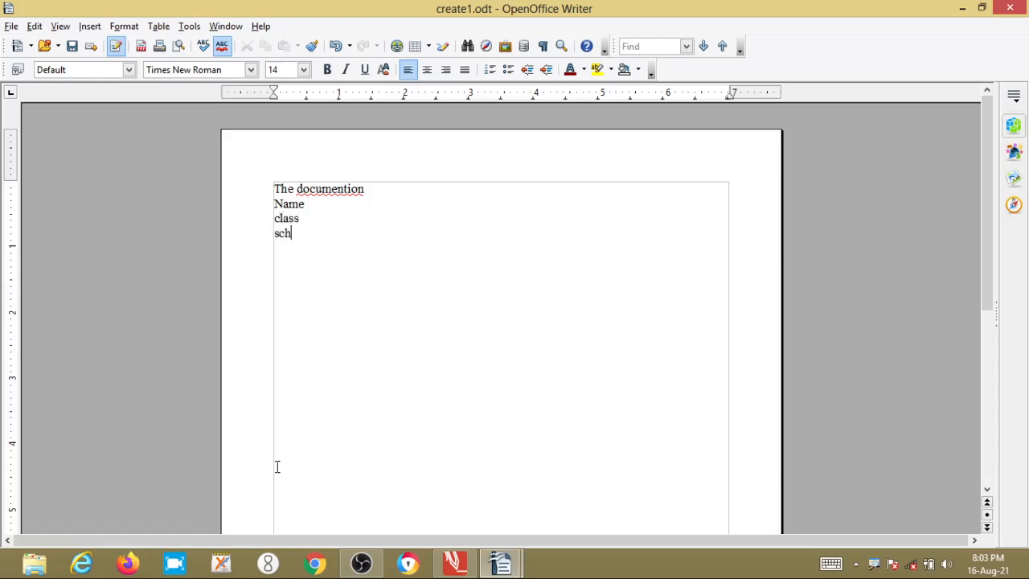
key("Return")
type("adreess")
Correct the spelling of the last line to "address".
key("alt")
key("Left")
key("Left")
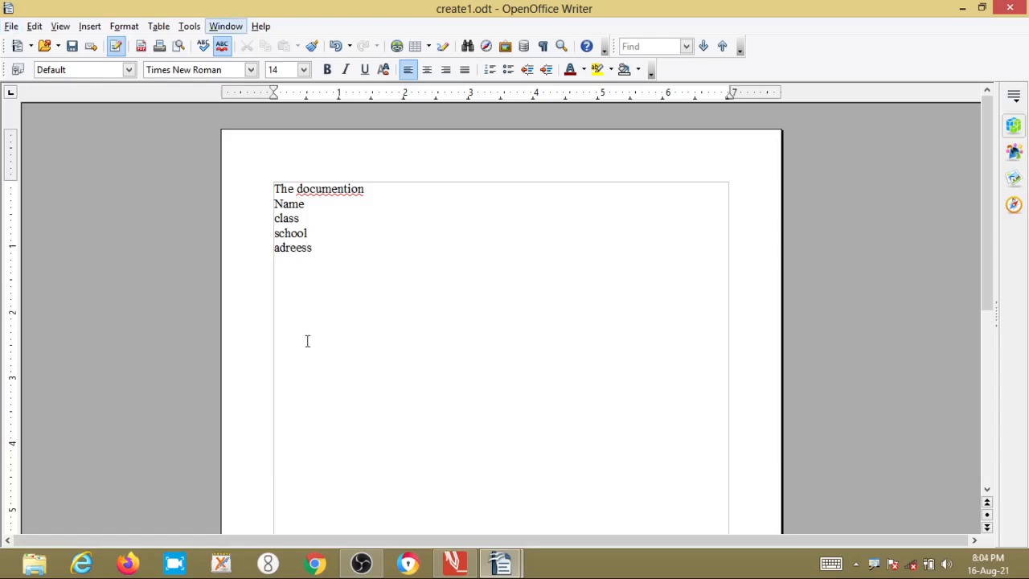
left_click(297, 248)
key("BackSpace")
key("BackSpace")
type("dre")
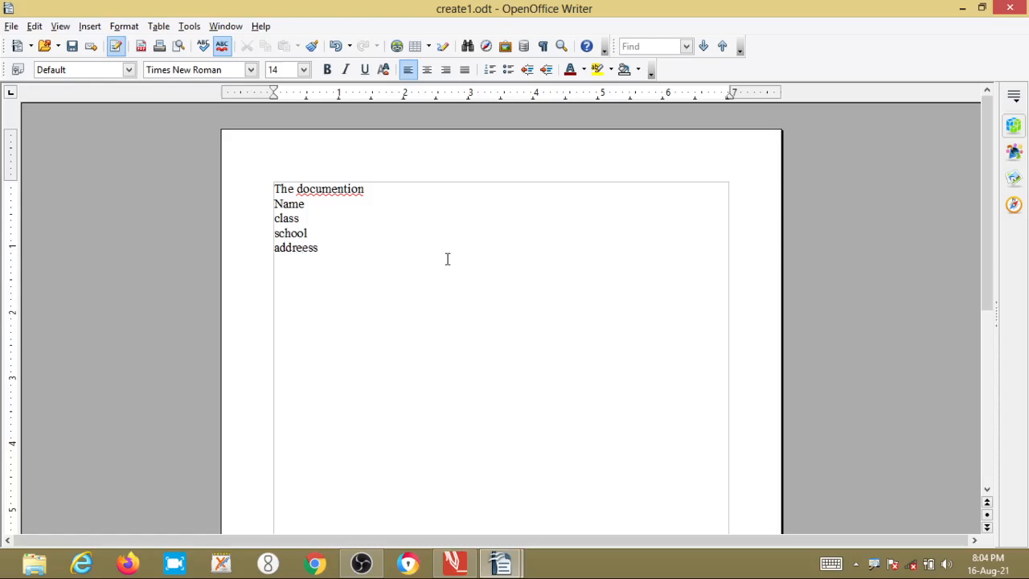
key("BackSpace")
Insert a blank line after each of the Name, class and school lines.
left_click(311, 204)
key("Return")
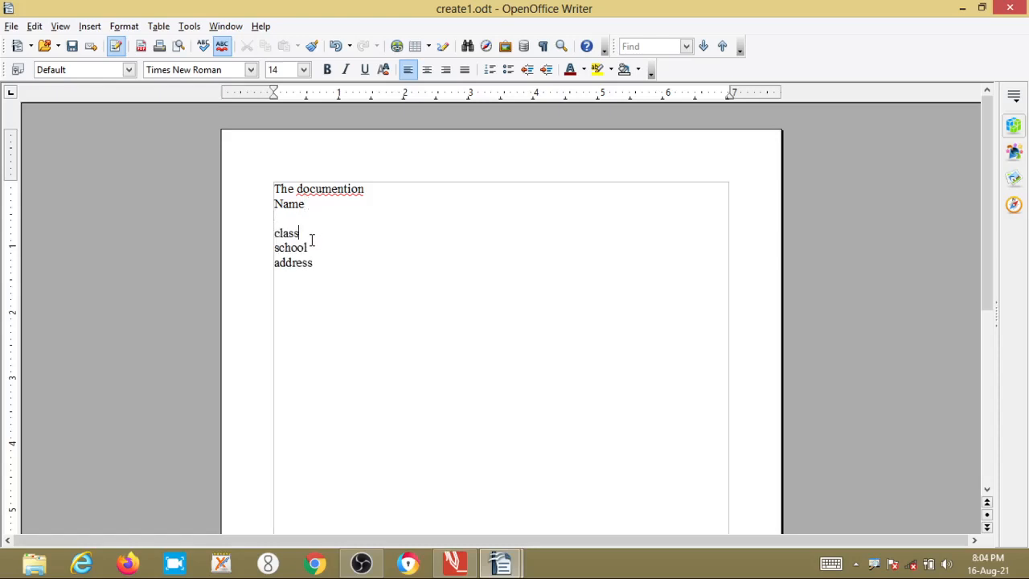
left_click(312, 238)
key("Return")
left_click(315, 263)
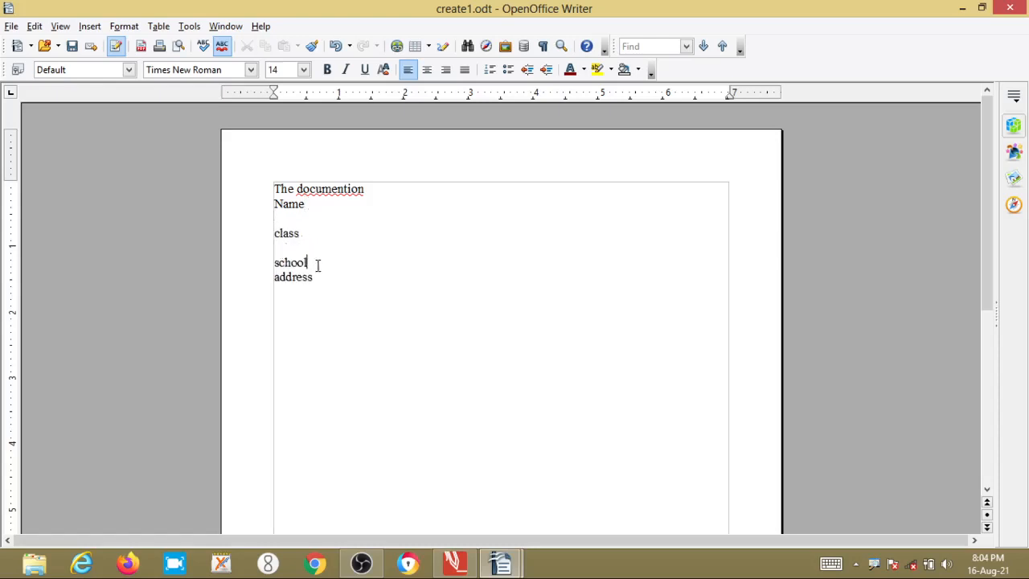
key("Return")
Add a colon after each of the Name, class, school and address labels.
left_click(309, 204)
type(":")
left_click(317, 234)
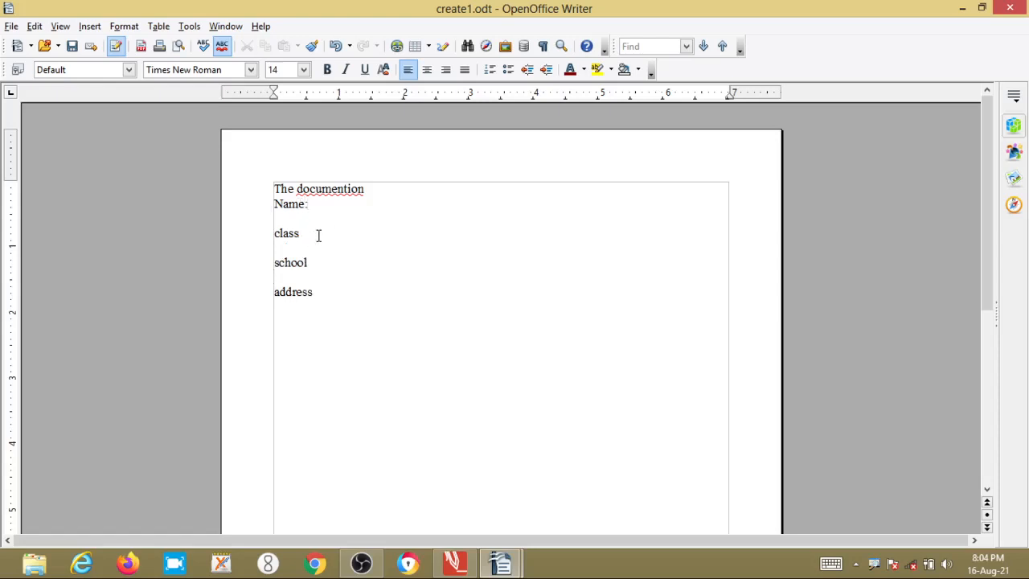
type(":")
left_click(309, 263)
type(":")
left_click(329, 293)
Fill in the student's name, class "9th std", school "Lfs school" and the address after their labels.
left_click(336, 201)
type("Madhu")
left_click(339, 229)
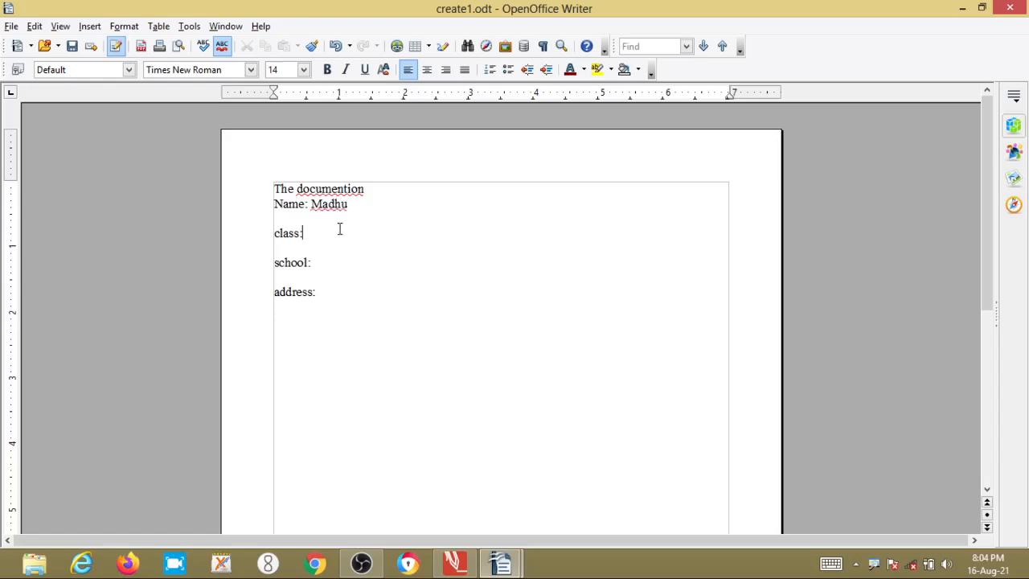
type("9th std")
left_click(354, 263)
type("Lfs school")
left_click(342, 291)
type("hospet")
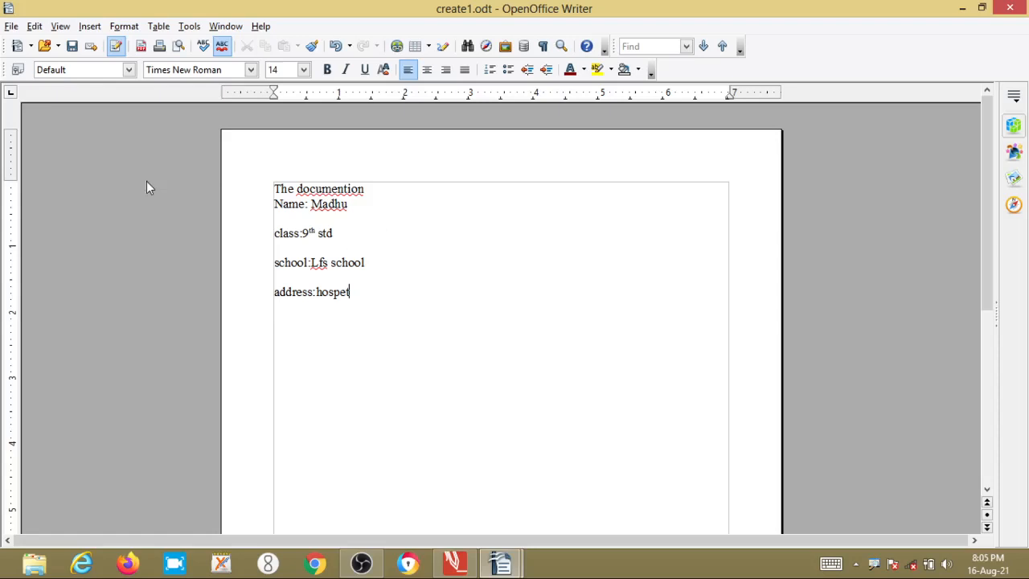
Save the document under the new name create2 in the Documents library.
left_click(12, 27)
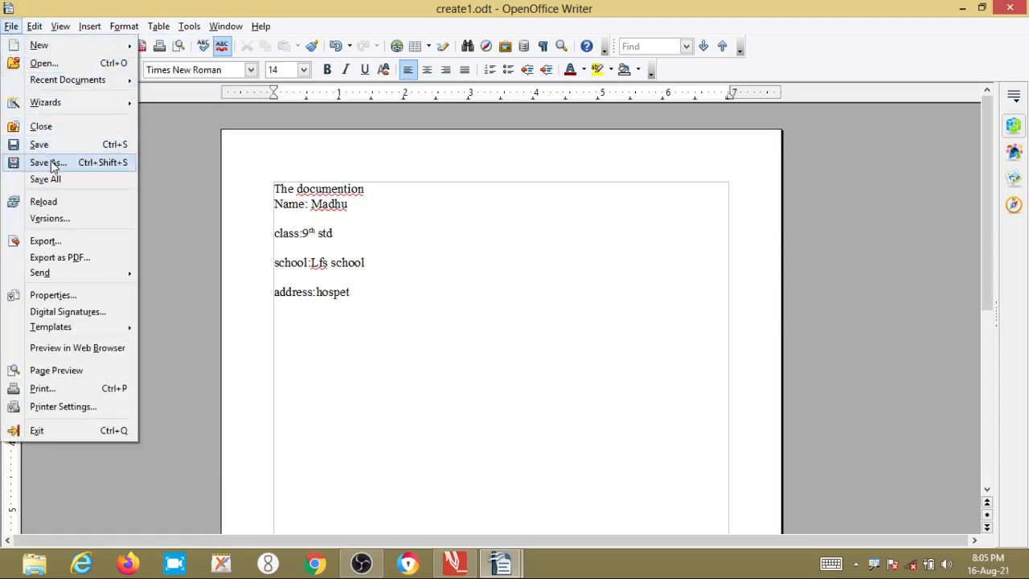
left_click(52, 164)
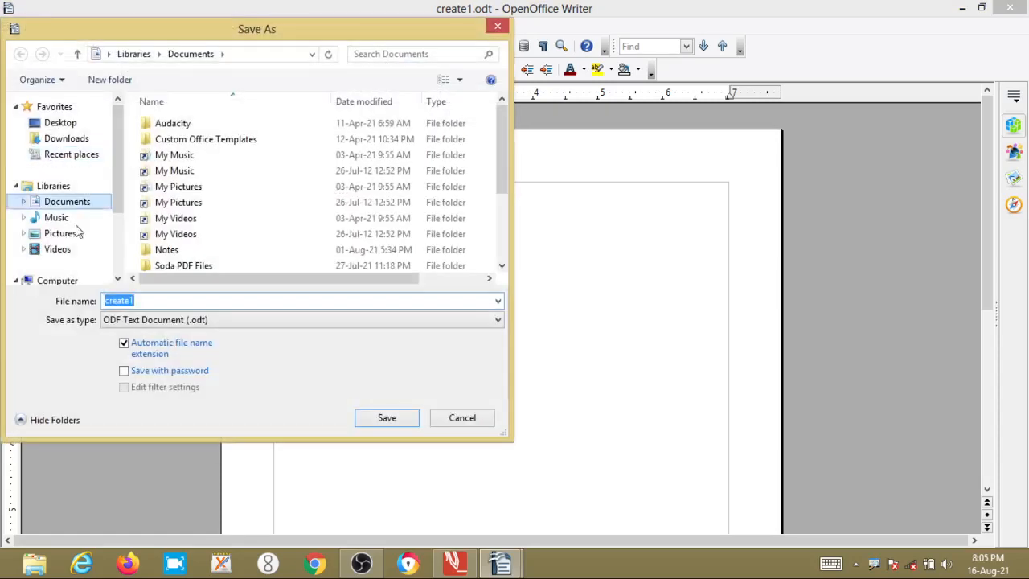
left_click(151, 302)
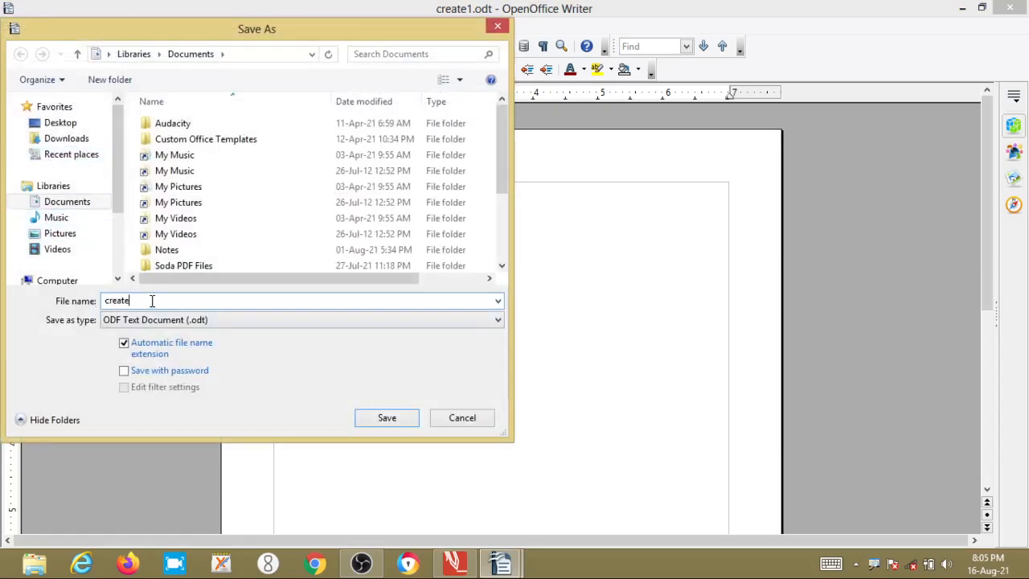
type("2")
key("Return")
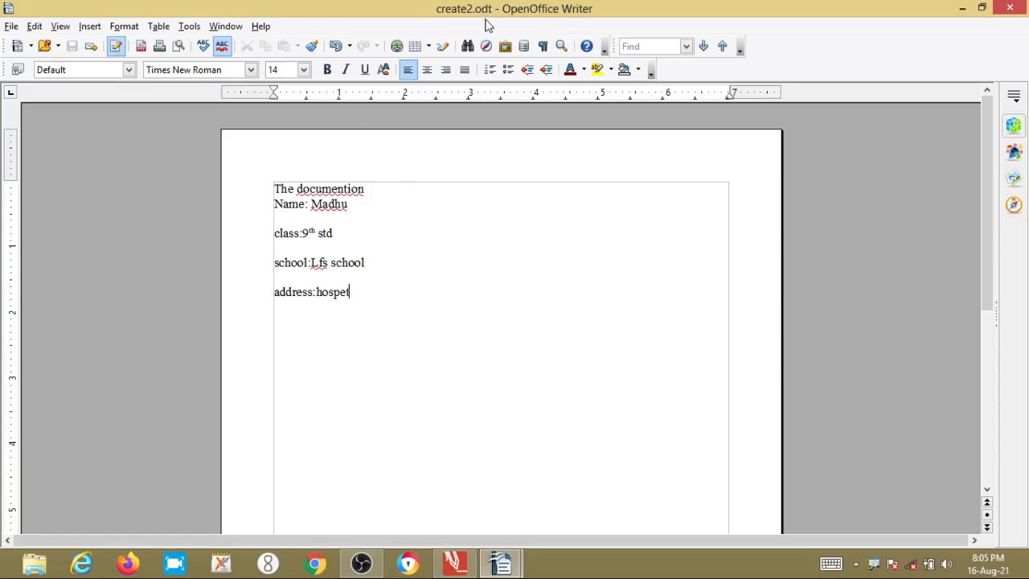
Close the create2 document, minimize the other open windows and select the create file on the desktop.
left_click(1011, 8)
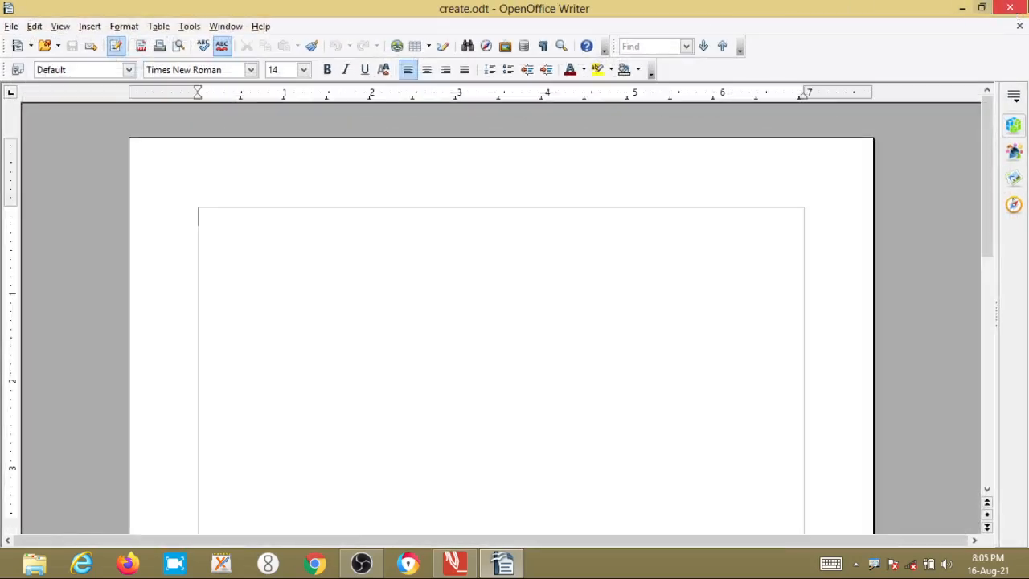
left_click(963, 10)
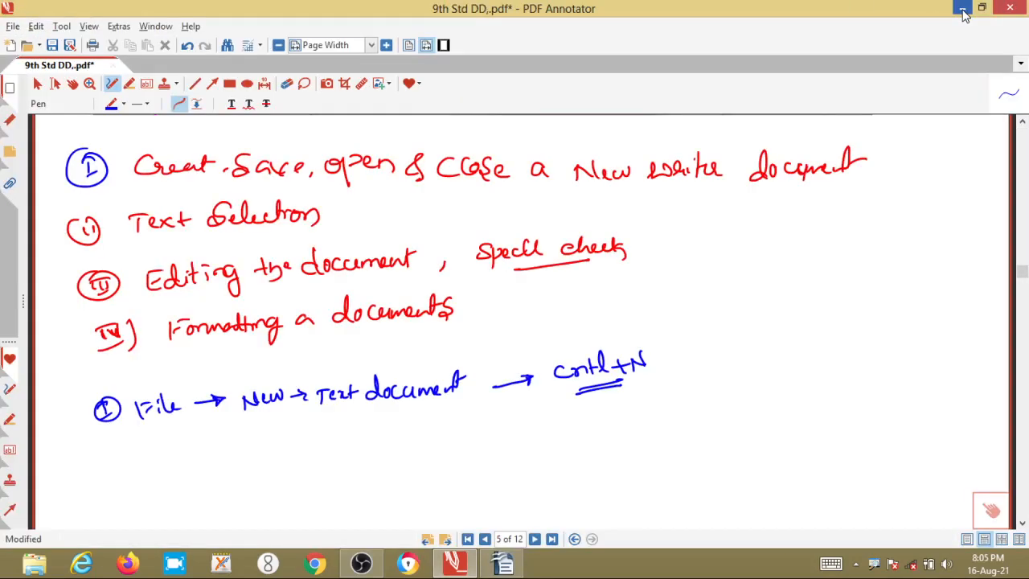
left_click(962, 10)
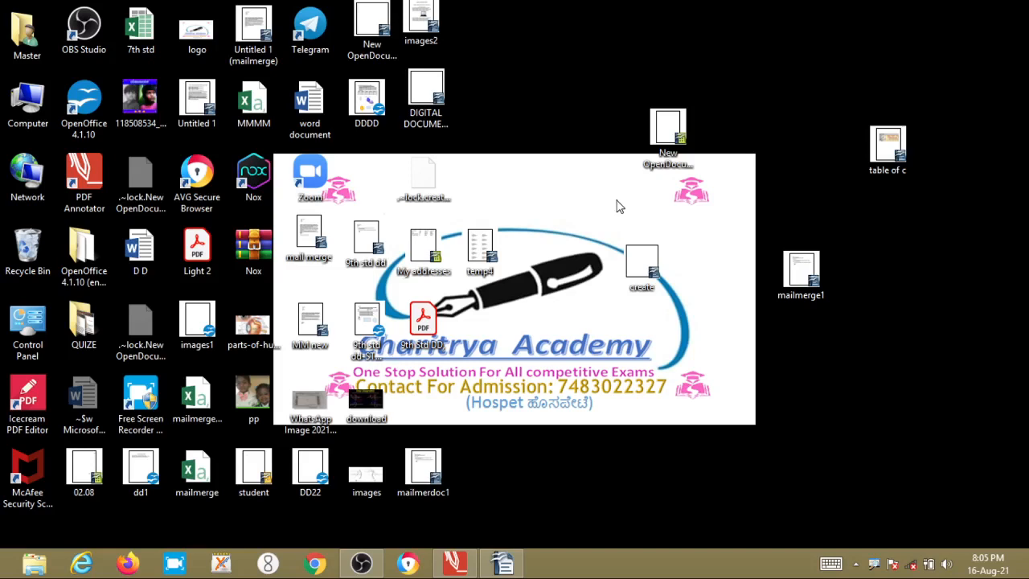
left_click(639, 277)
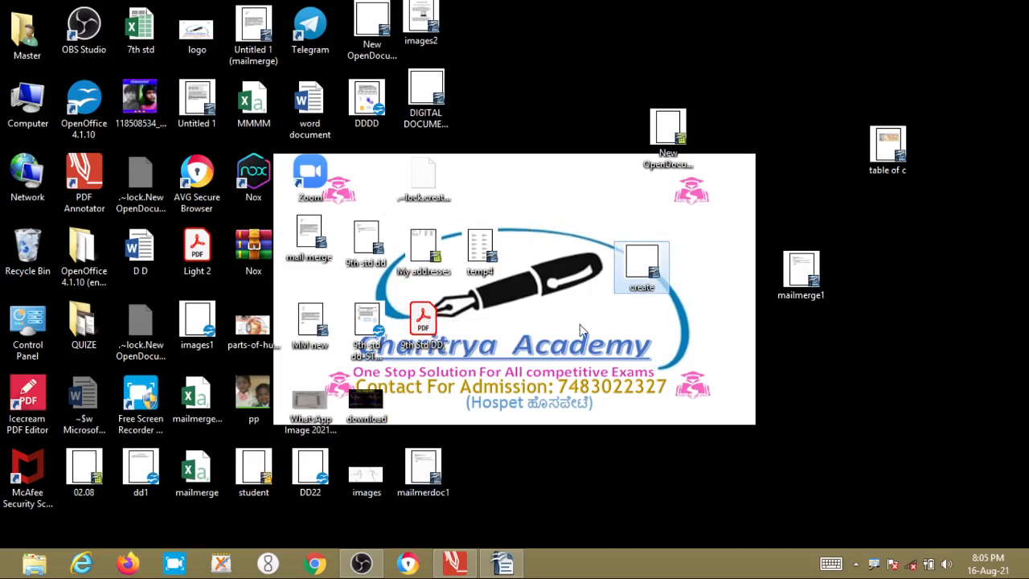
left_click(362, 564)
left_click(362, 564)
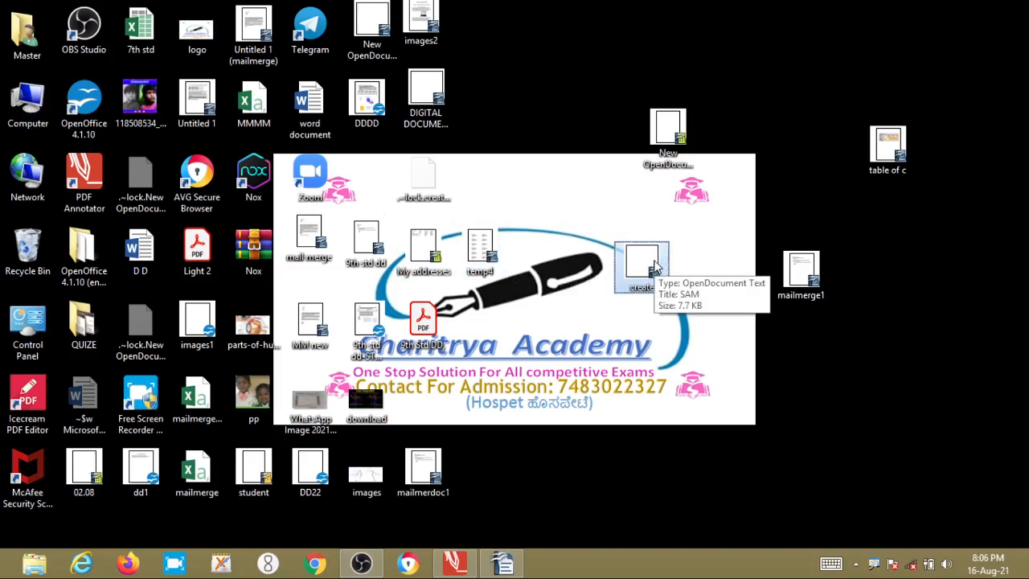
left_click(506, 560)
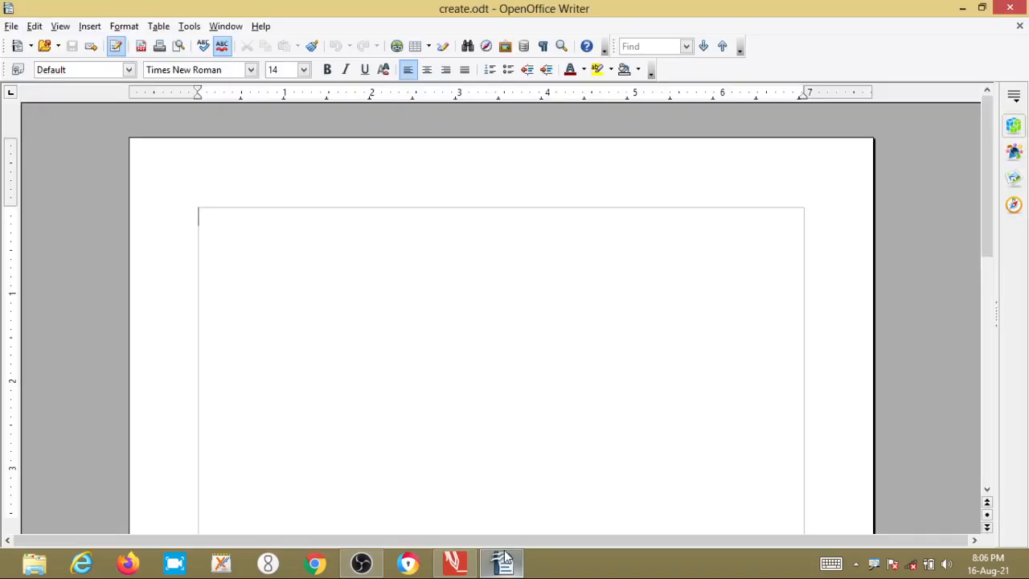
left_click(11, 25)
left_click(56, 167)
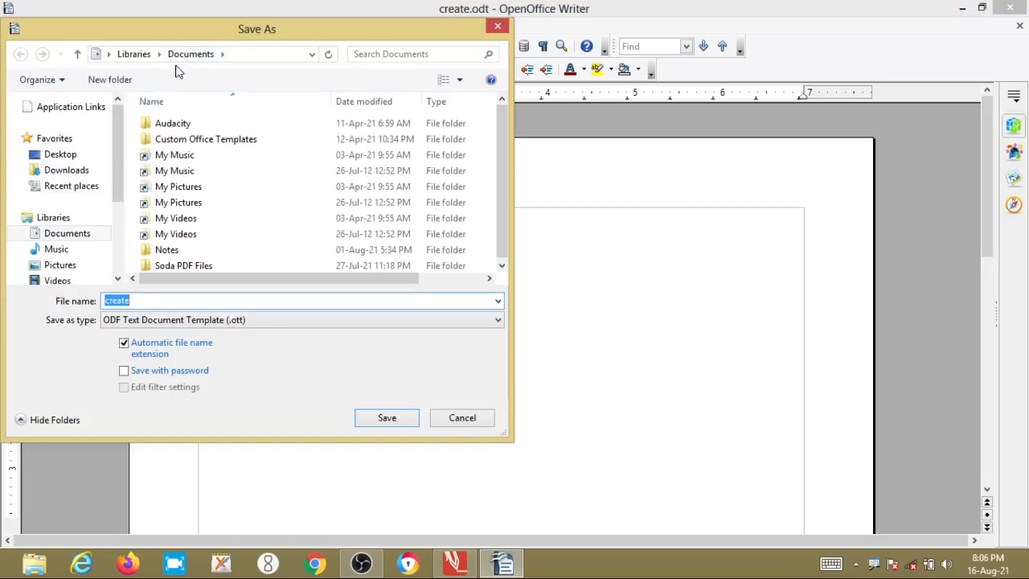
left_click(500, 26)
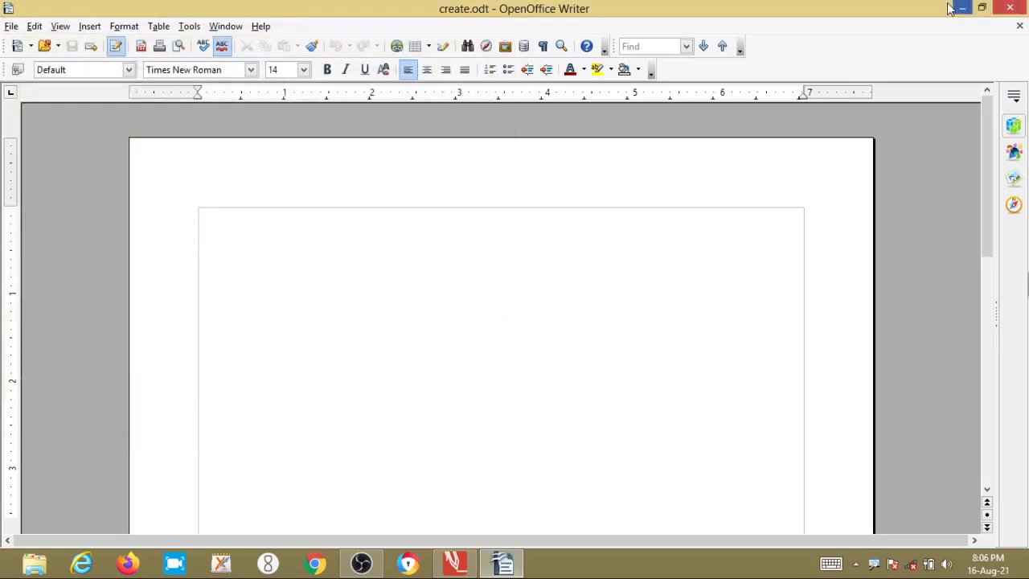
left_click(962, 8)
double_click(32, 103)
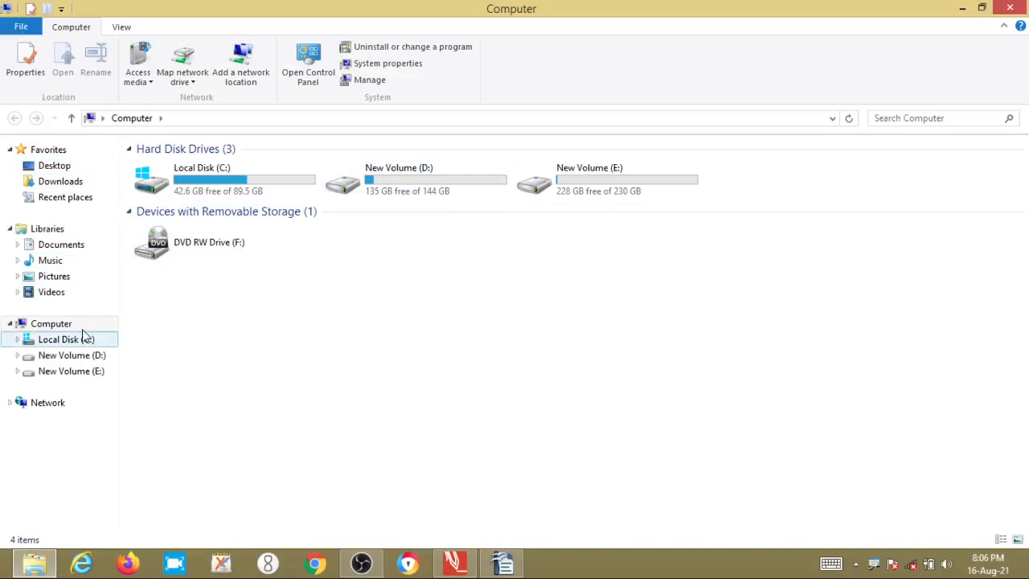
left_click(34, 564)
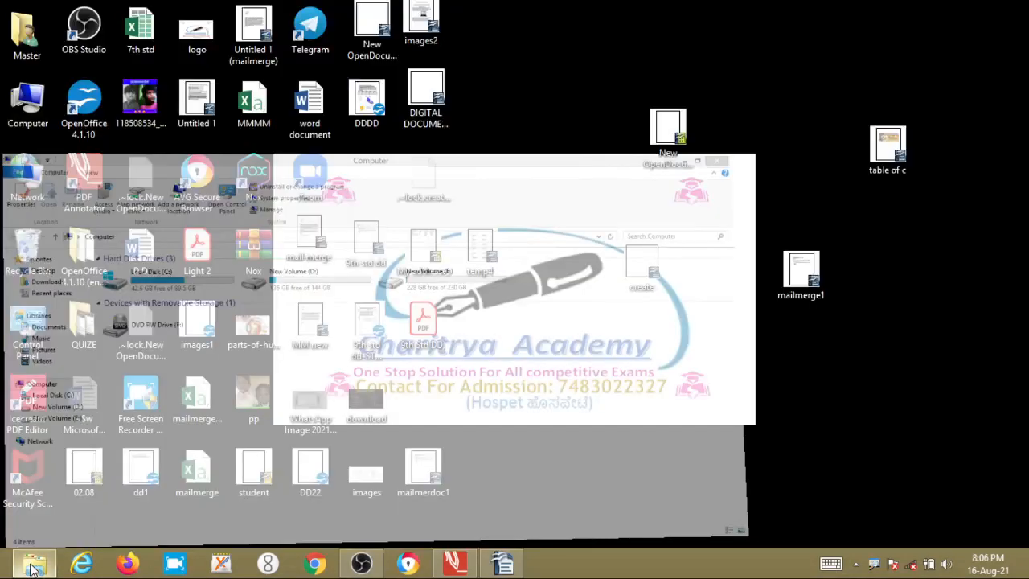
left_click(361, 562)
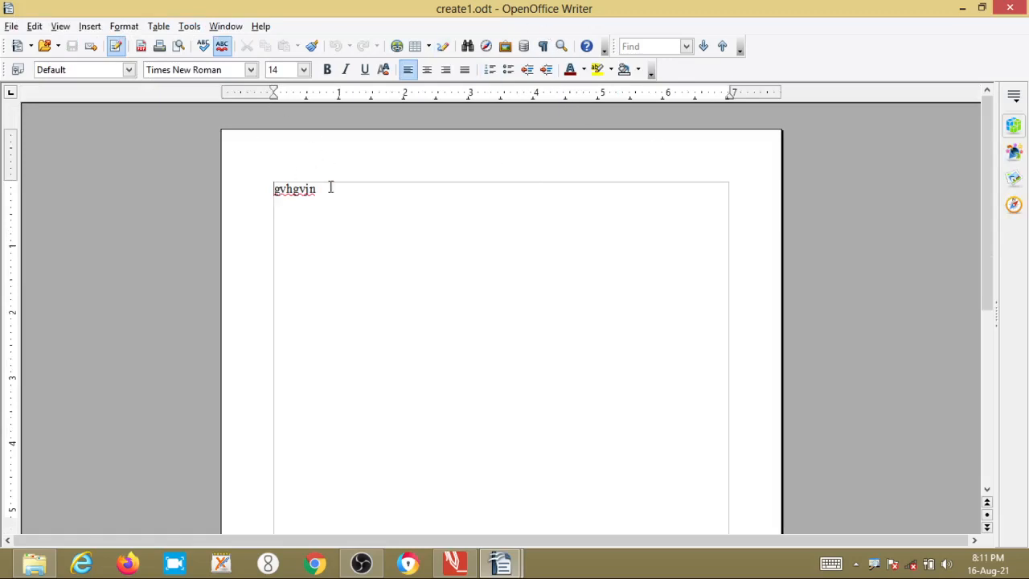
Delete the text "gvhgvjn" from the create1 document and minimize its window.
left_click_drag(330, 188, 268, 176)
key("Delete")
left_click(961, 8)
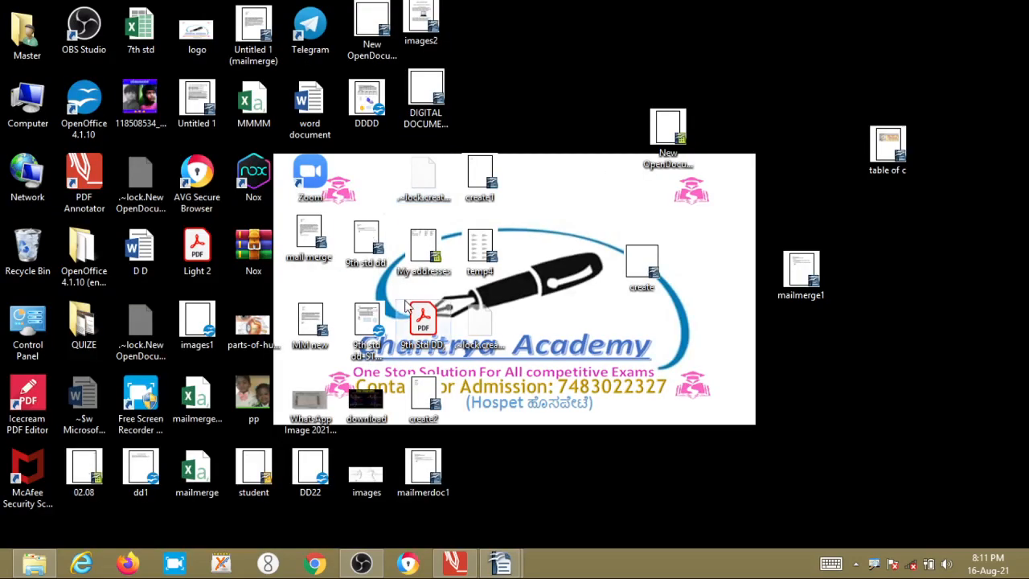
Open create2 from the desktop, copy its lines from Name through the address label, and switch to create1.
double_click(421, 401)
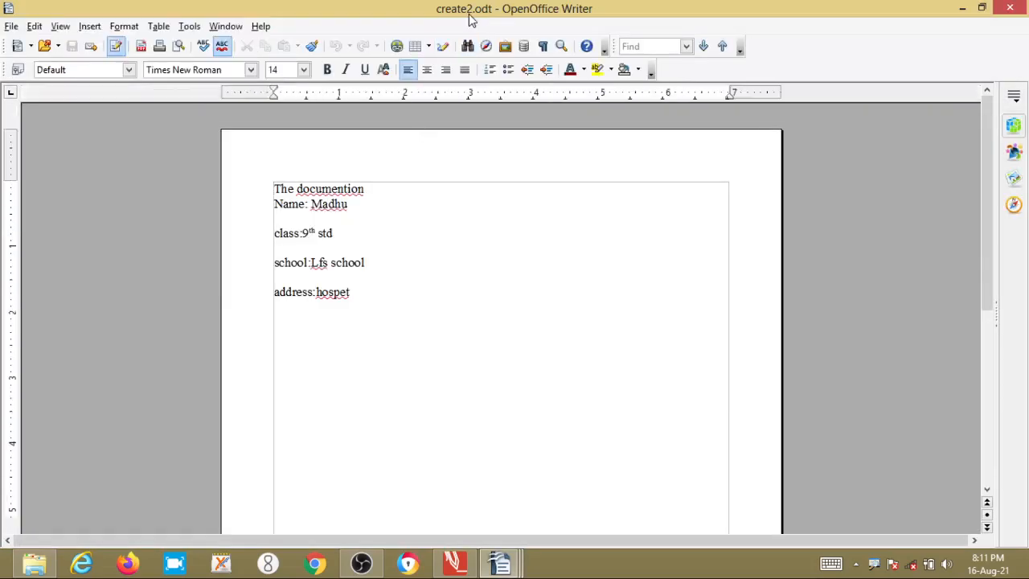
left_click_drag(311, 292, 265, 205)
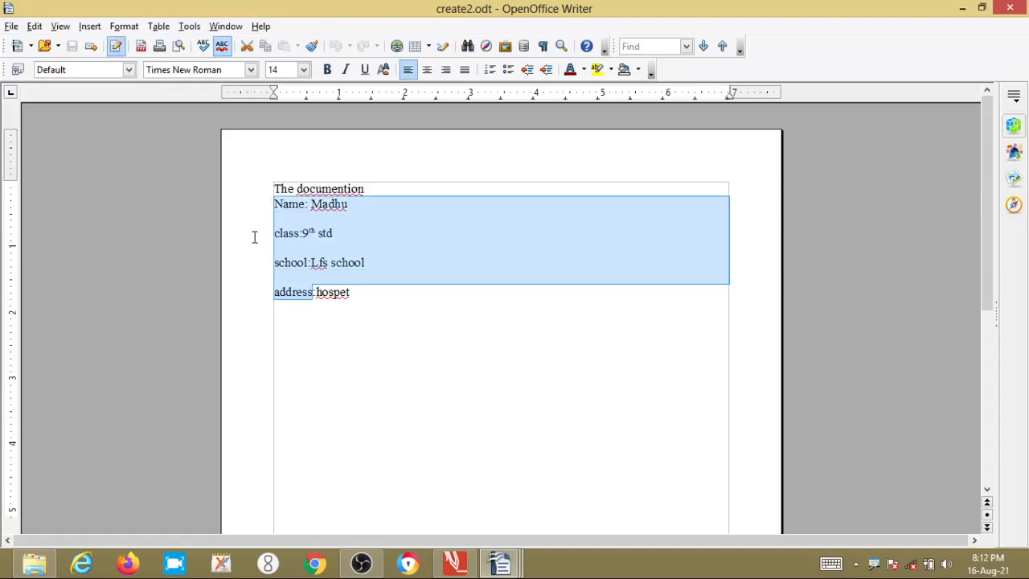
key("ctrl+c")
left_click(515, 567)
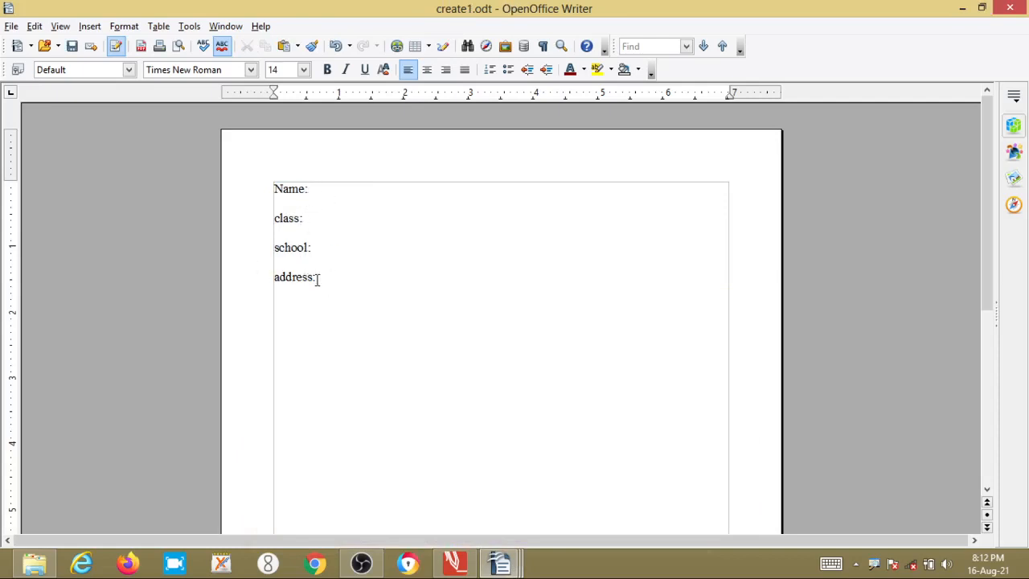
Minimize create1, review the student details in create2 and minimize that document.
left_click(962, 8)
mouse_move(513, 565)
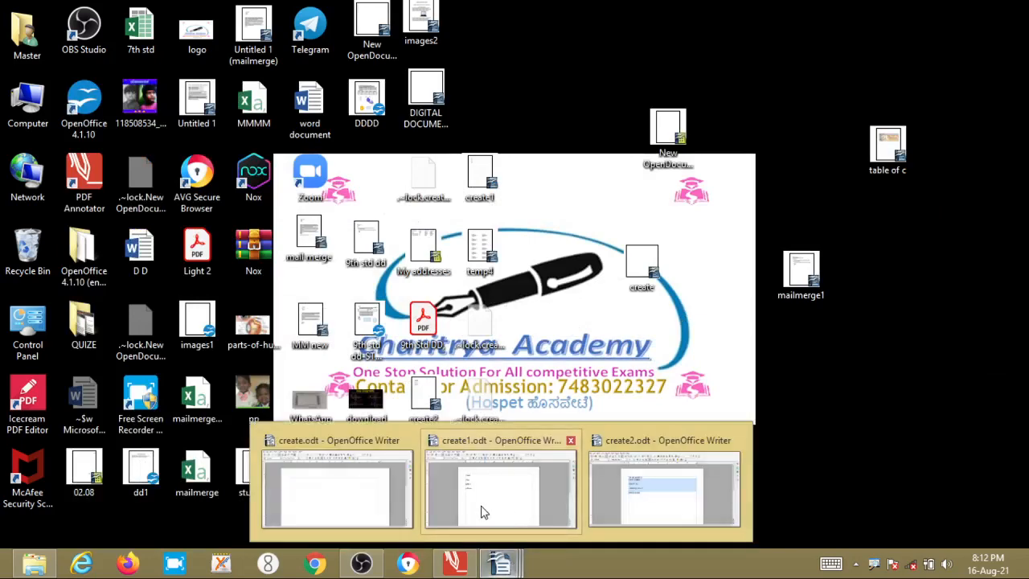
left_click(683, 509)
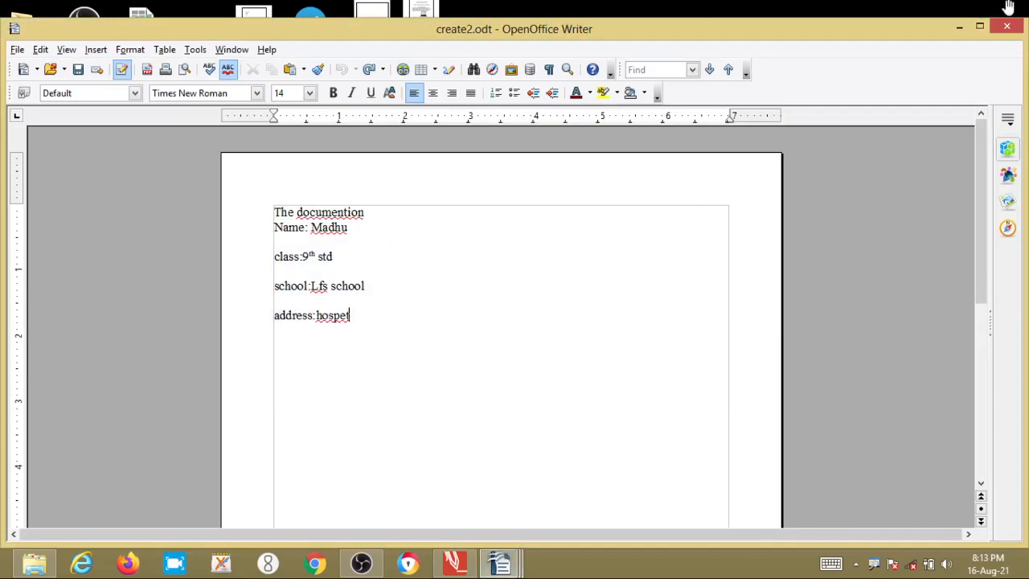
left_click(961, 27)
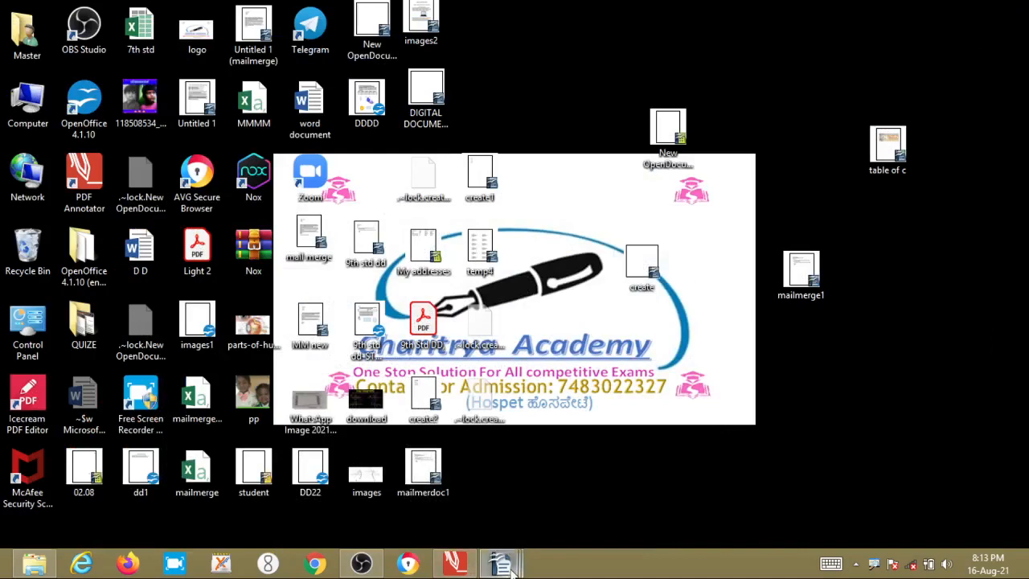
Fill in create1 with the student's name, class "10th std", school "Lfs School" and the address.
mouse_move(500, 565)
left_click(541, 496)
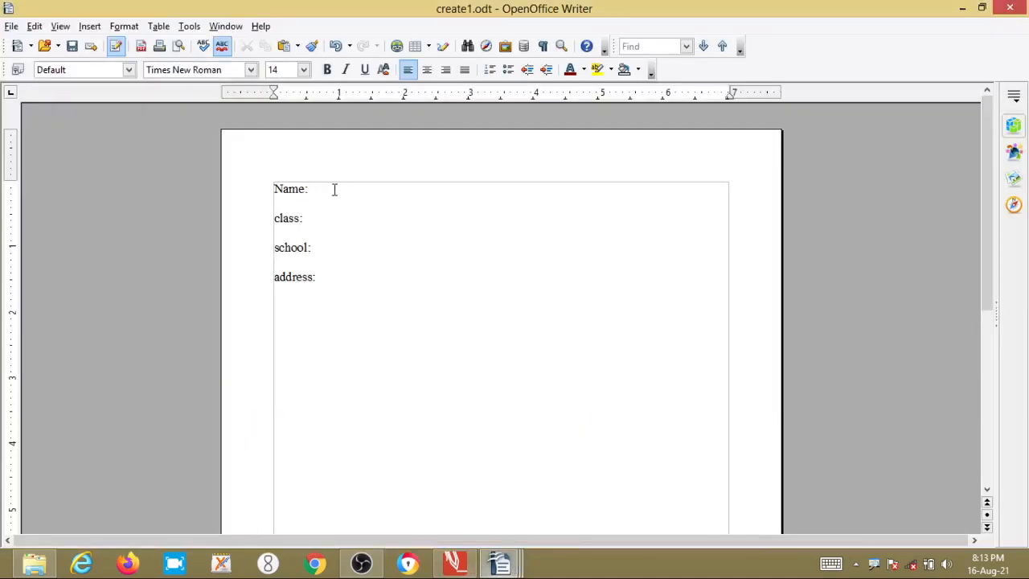
type("San")
type("ju class: ")
type("10th s")
type("td")
left_click(320, 242)
type("Lfs Sc")
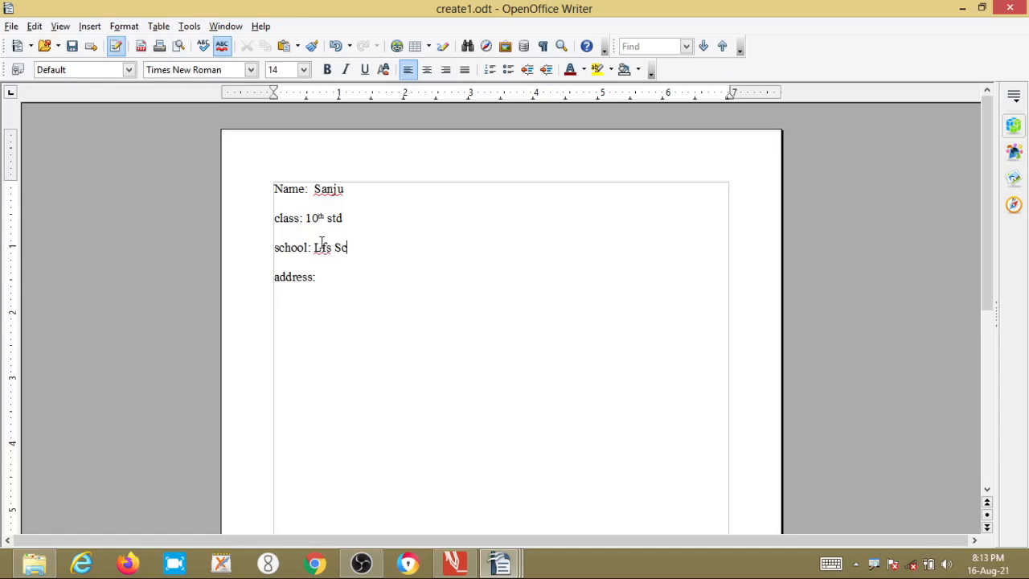
type("hool")
left_click(335, 275)
type("Hospet")
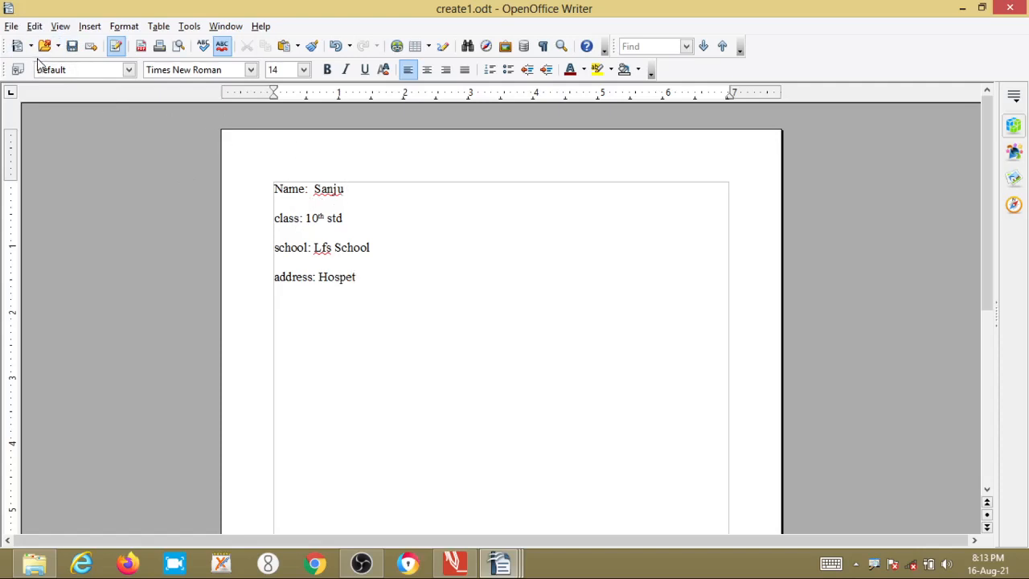
Save the filled-in document under the new name creat3 on the Desktop and close it.
left_click(11, 26)
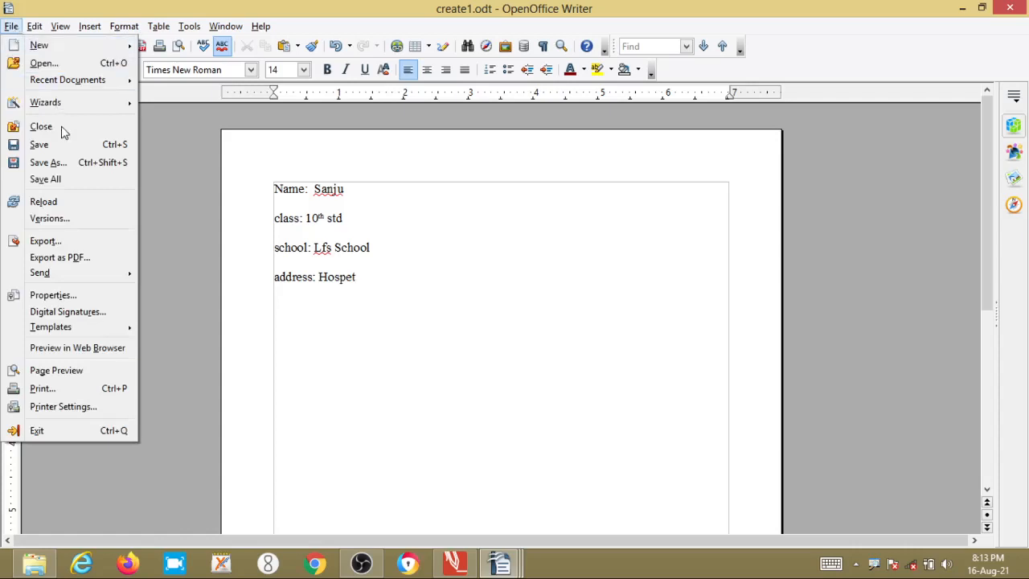
left_click(67, 163)
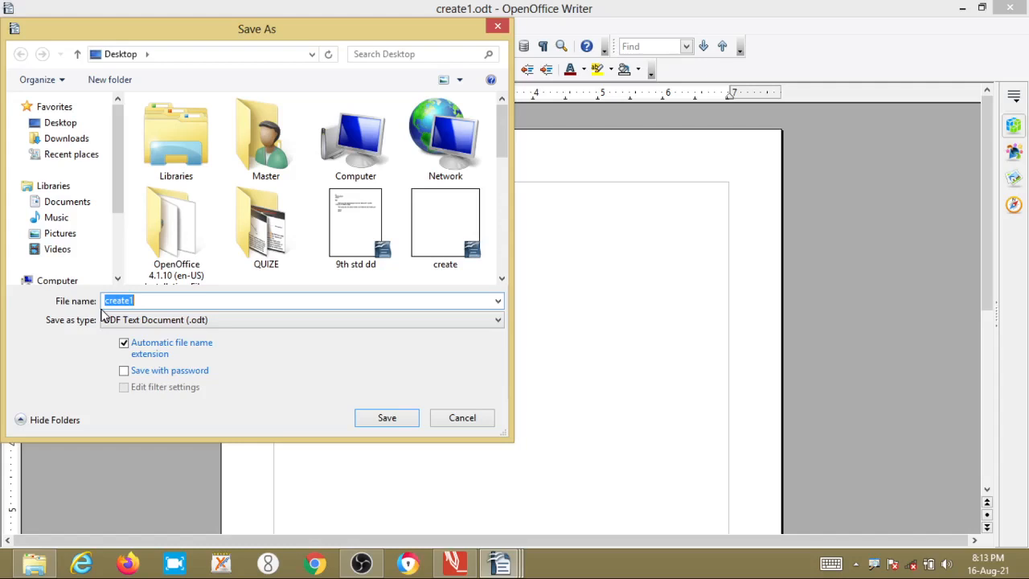
key("BackSpace")
type("creat")
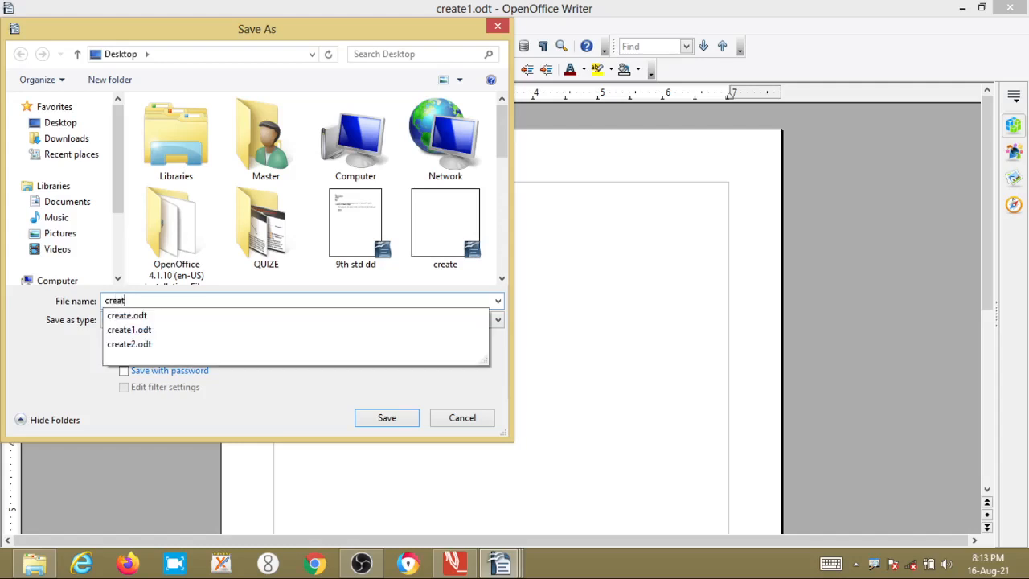
type("3")
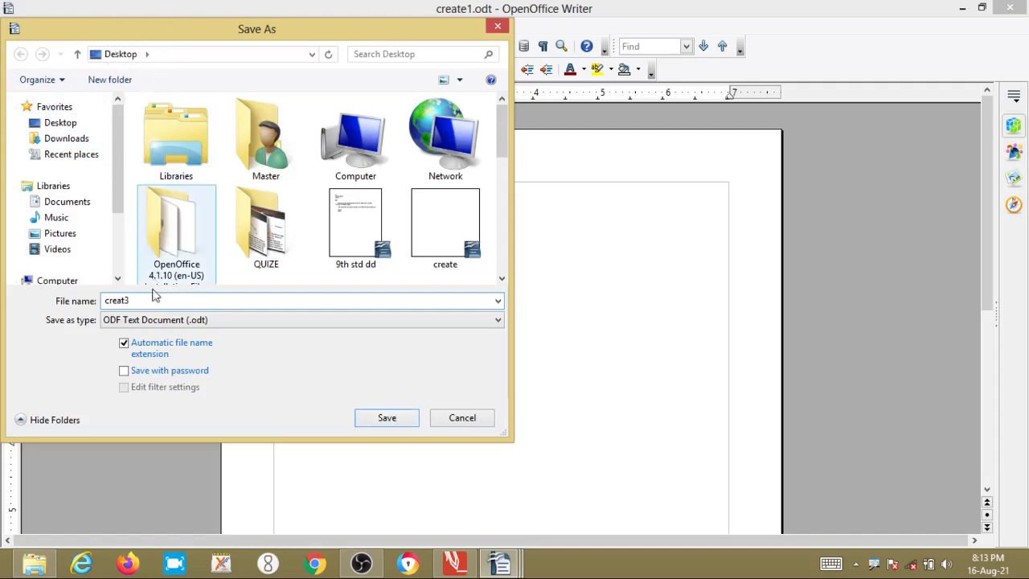
left_click(402, 417)
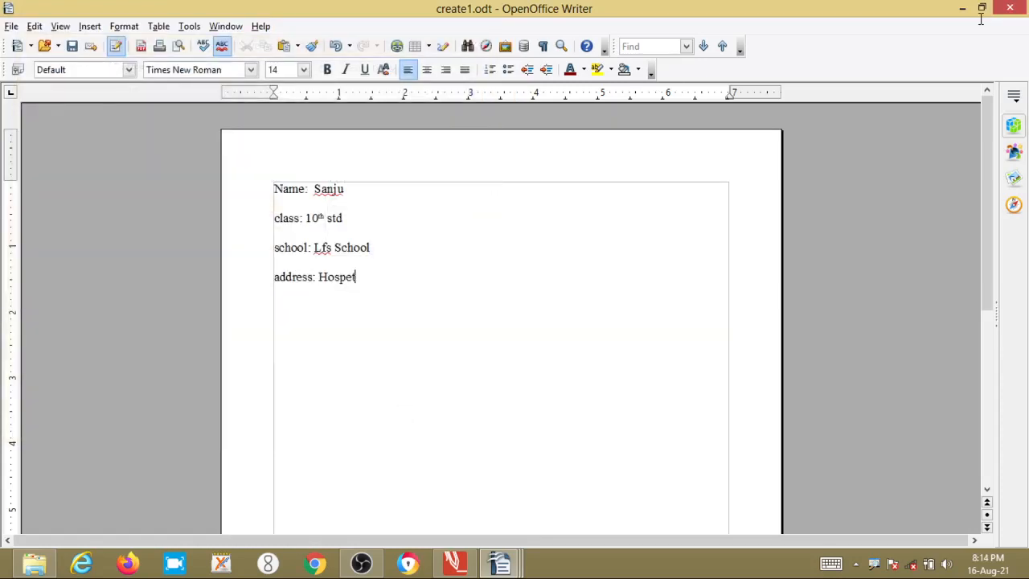
mouse_move(980, 16)
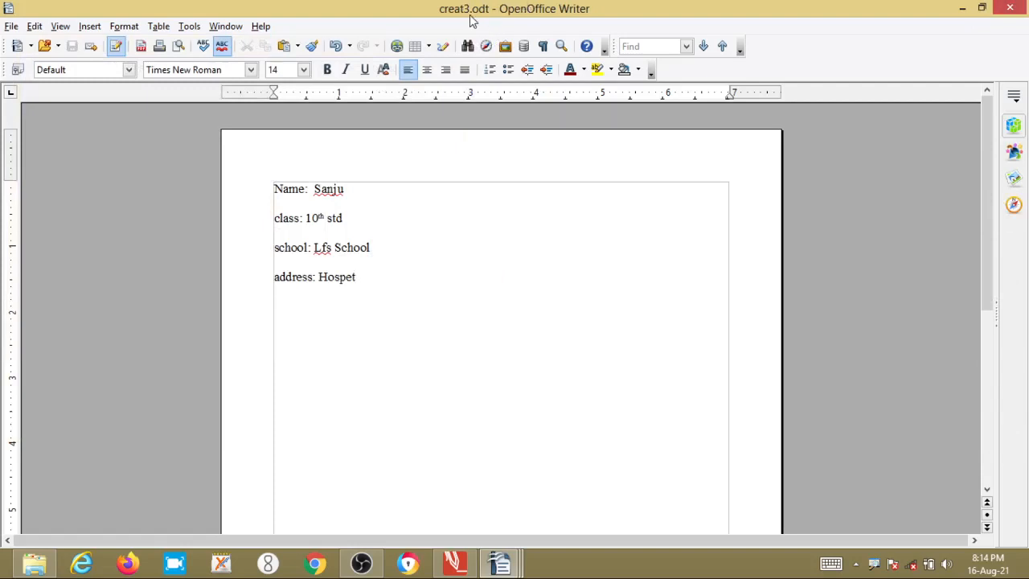
left_click(1010, 8)
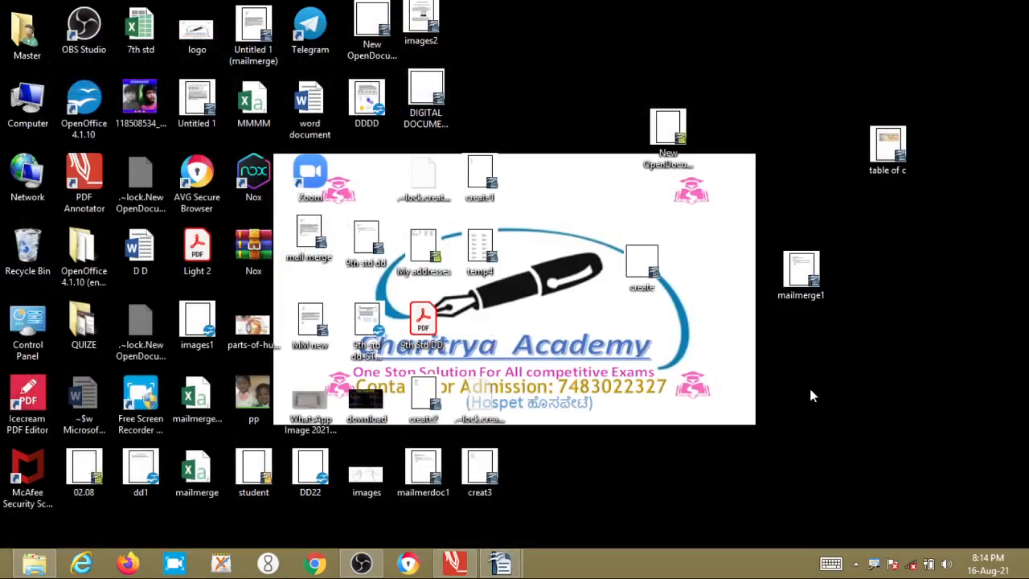
Open the create1 file from the desktop to check its contents, and close it.
left_click(483, 190)
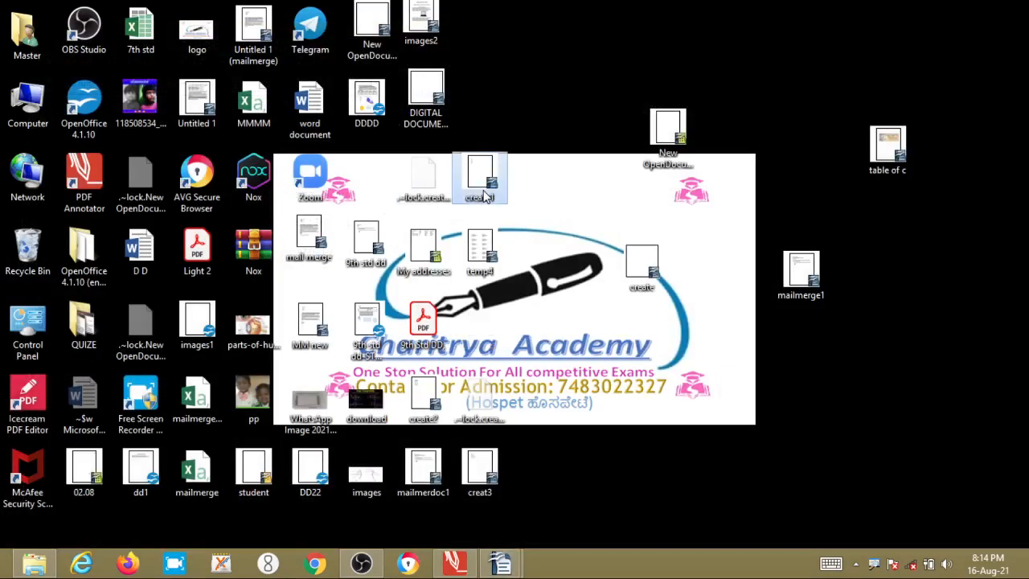
left_click(480, 470)
left_click(484, 173)
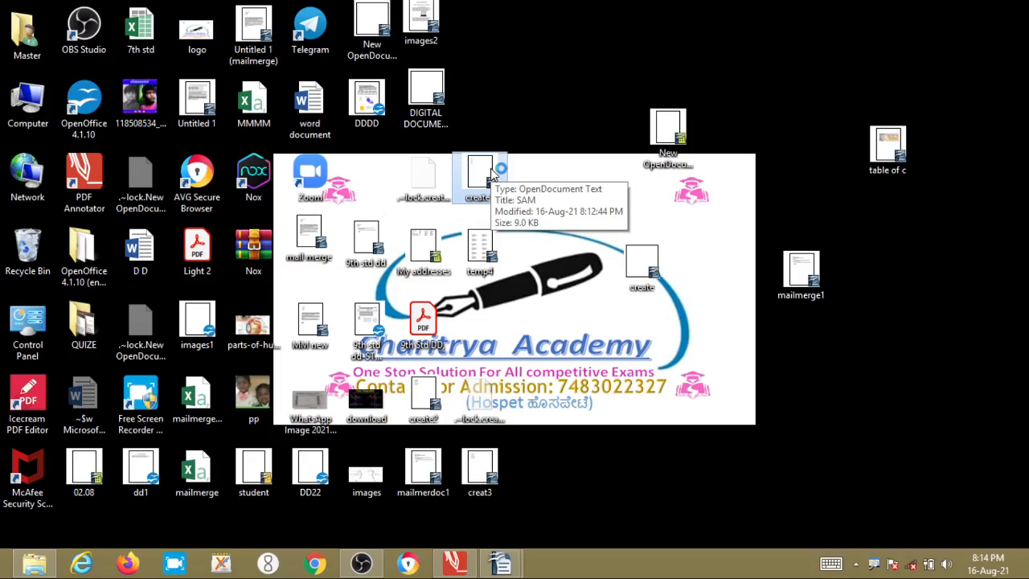
double_click(490, 168)
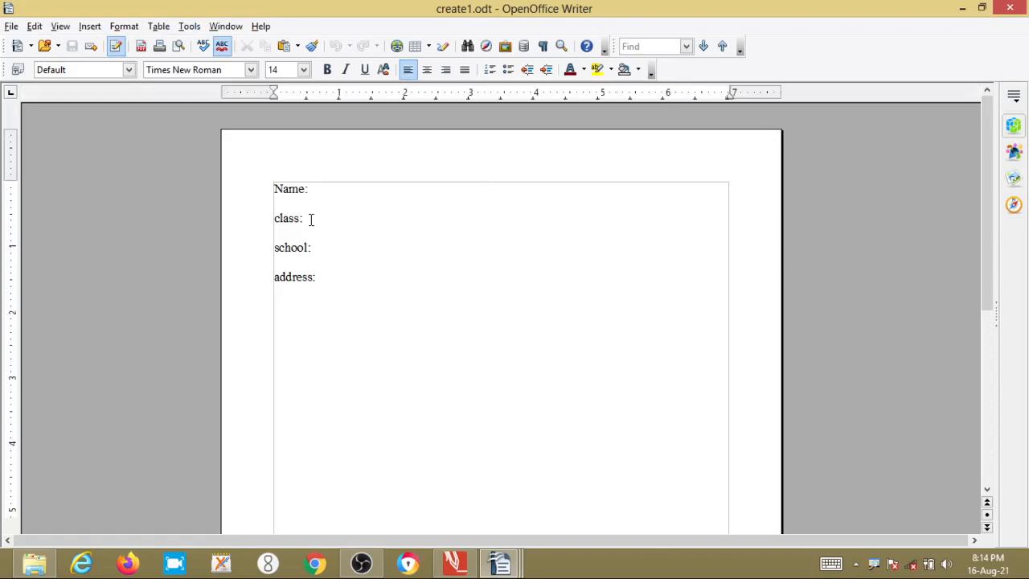
left_click(1019, 8)
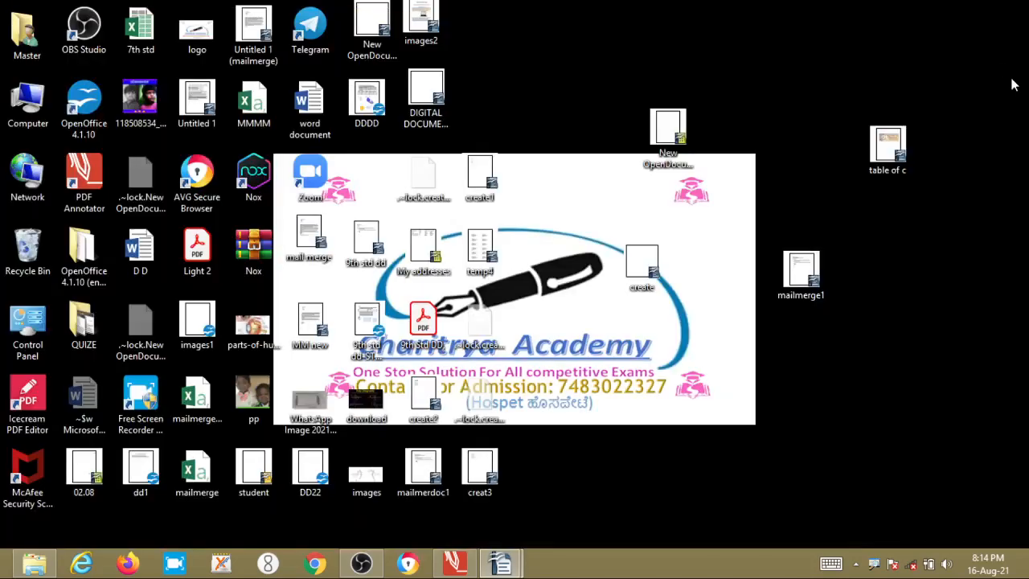
Open the creat3 file from the desktop to check the saved student details, and close it.
left_click(482, 479)
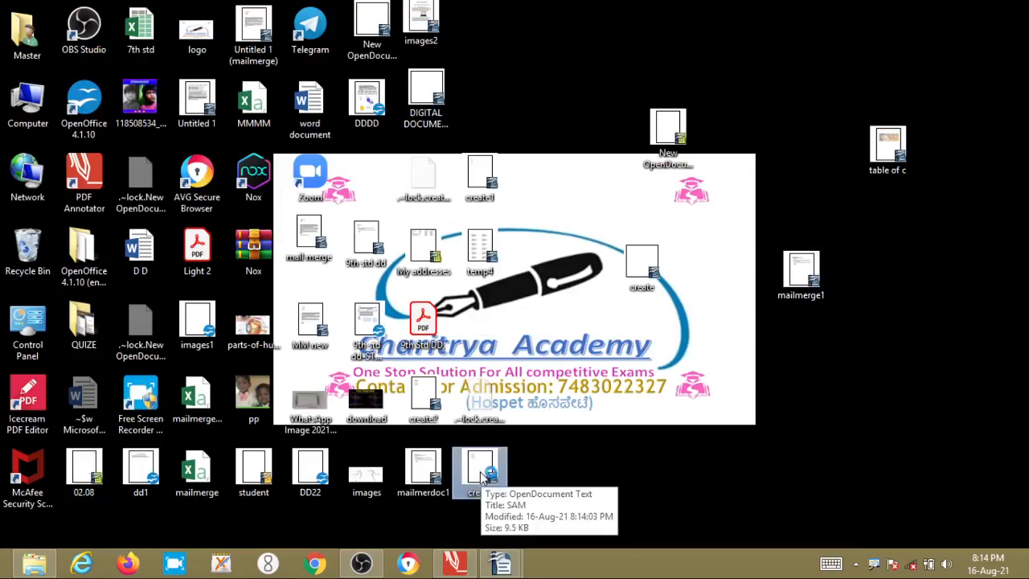
double_click(482, 479)
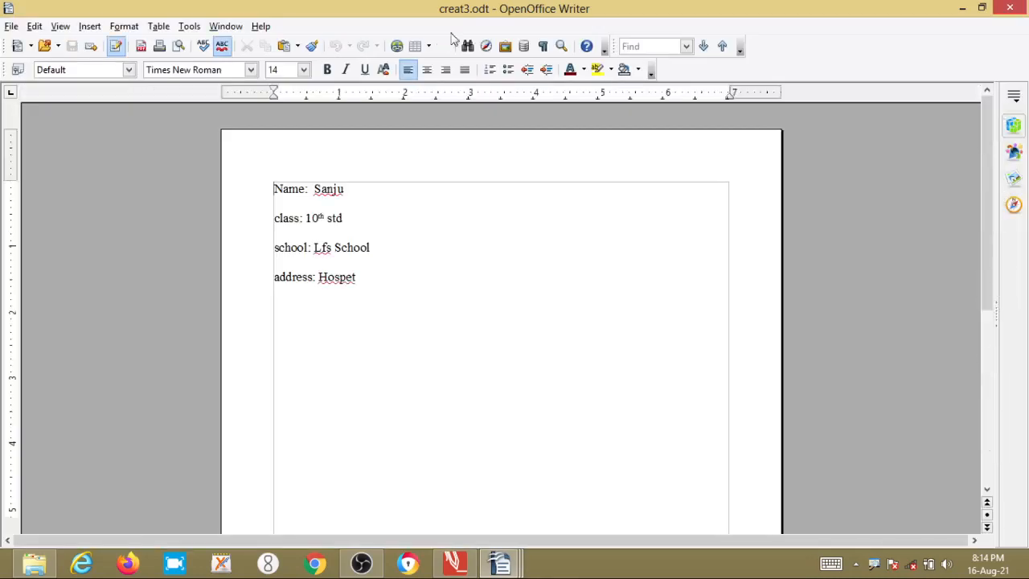
left_click(1007, 6)
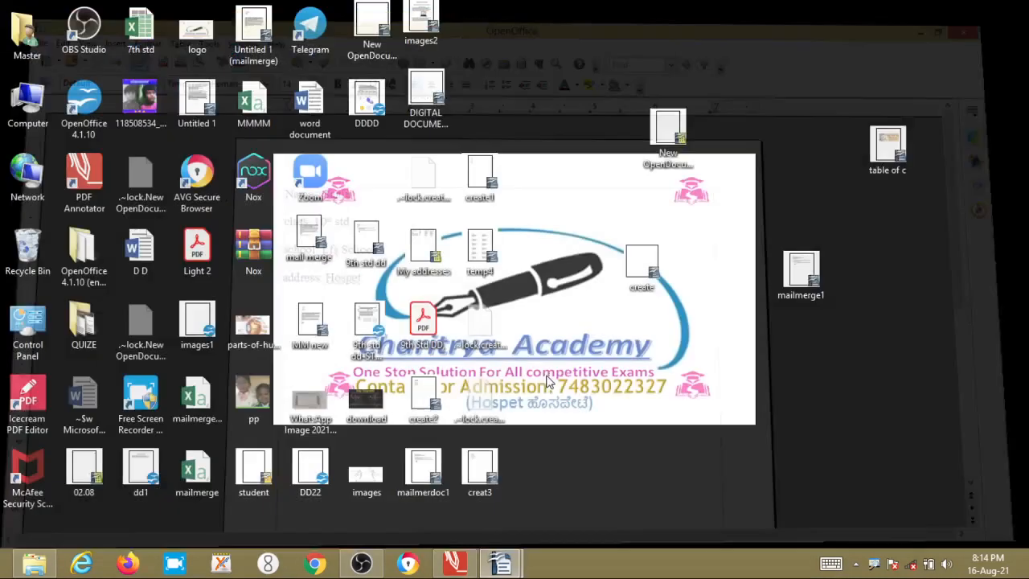
Rename the creat3 file on the desktop with the first name of the student described in it.
right_click(492, 463)
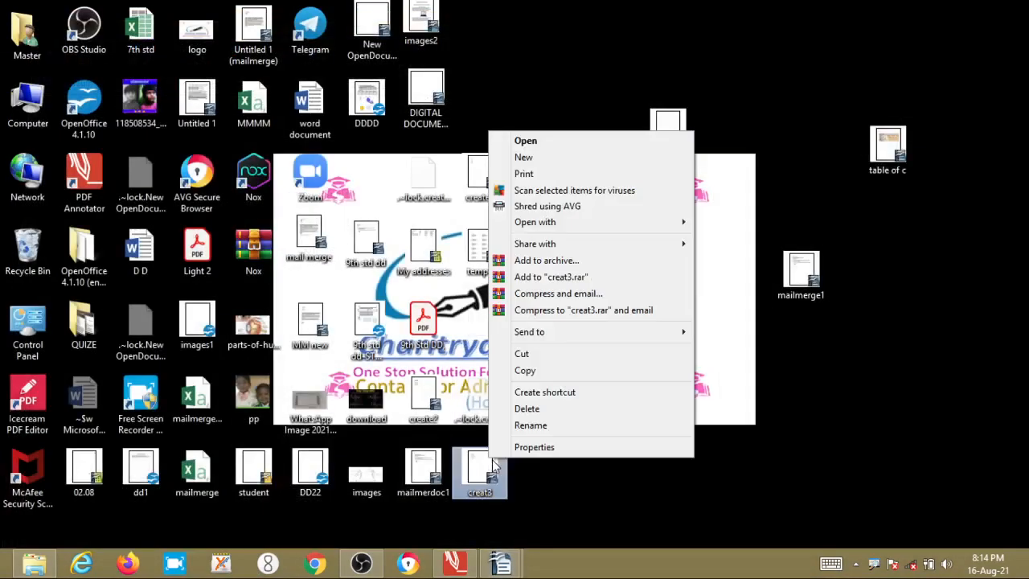
left_click(537, 425)
type("sa")
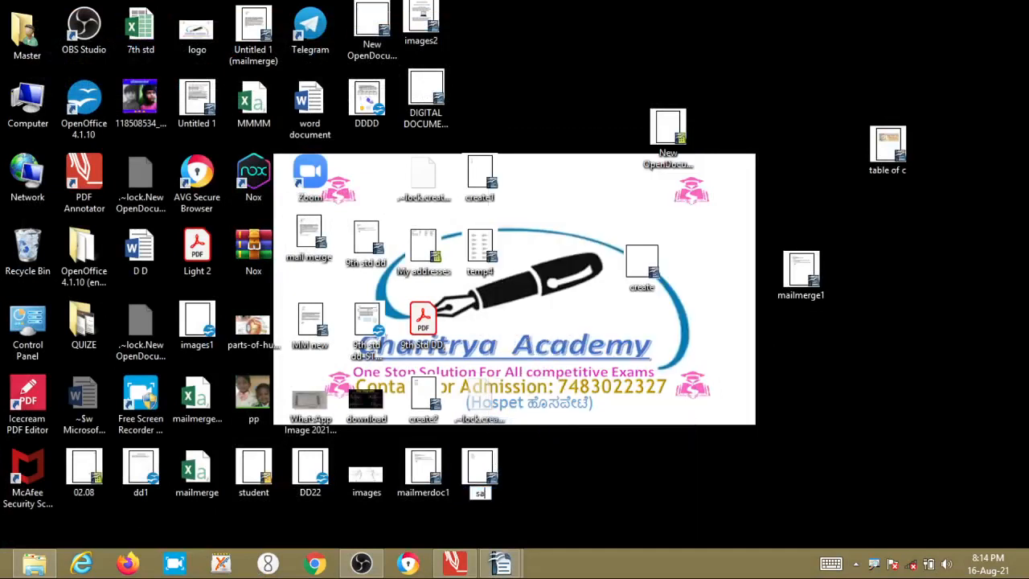
type("nju")
key("Return")
Try to rename the create2 file on the desktop with the first name of its student.
right_click(430, 394)
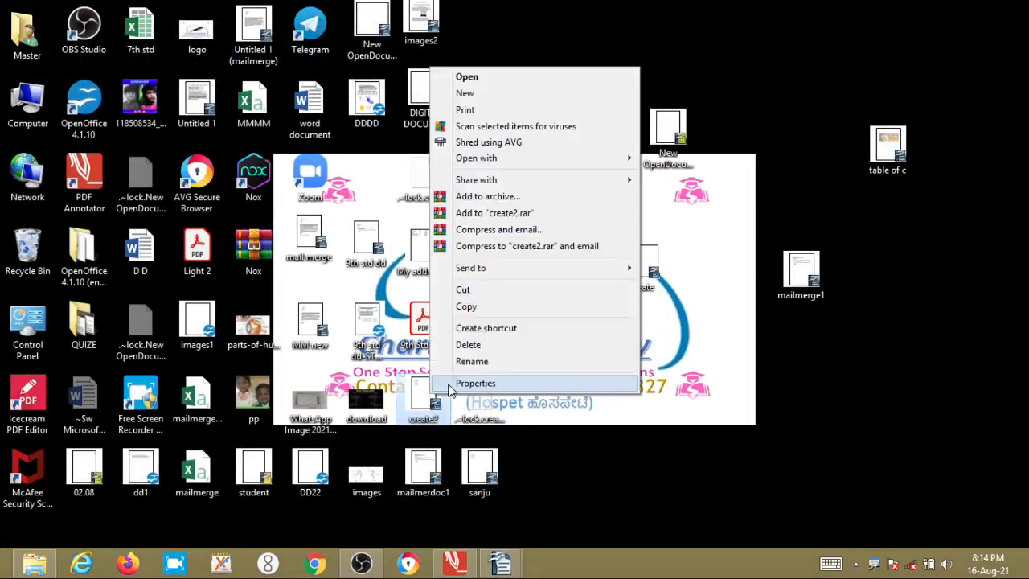
left_click(470, 361)
type("madhu")
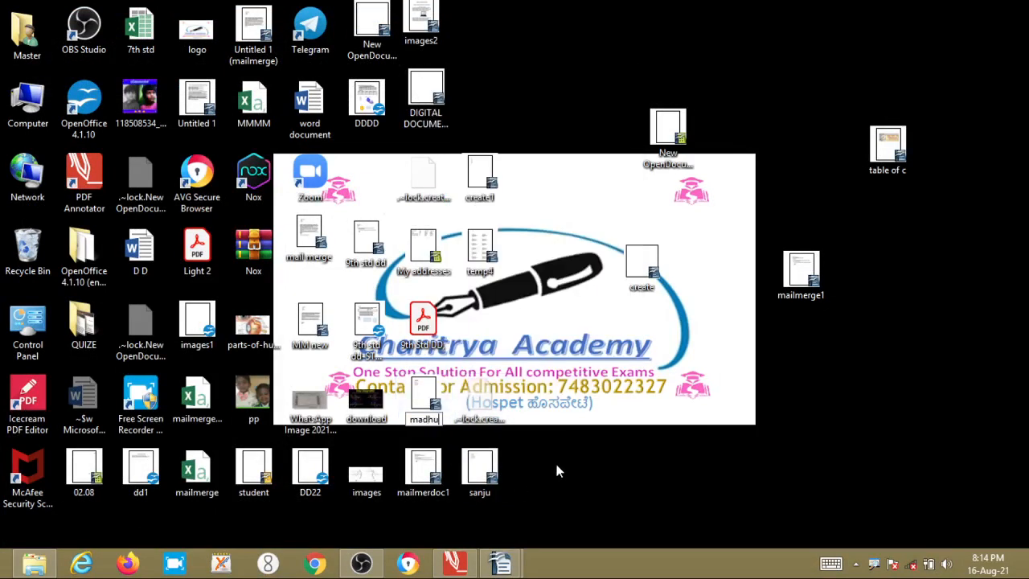
key("Return")
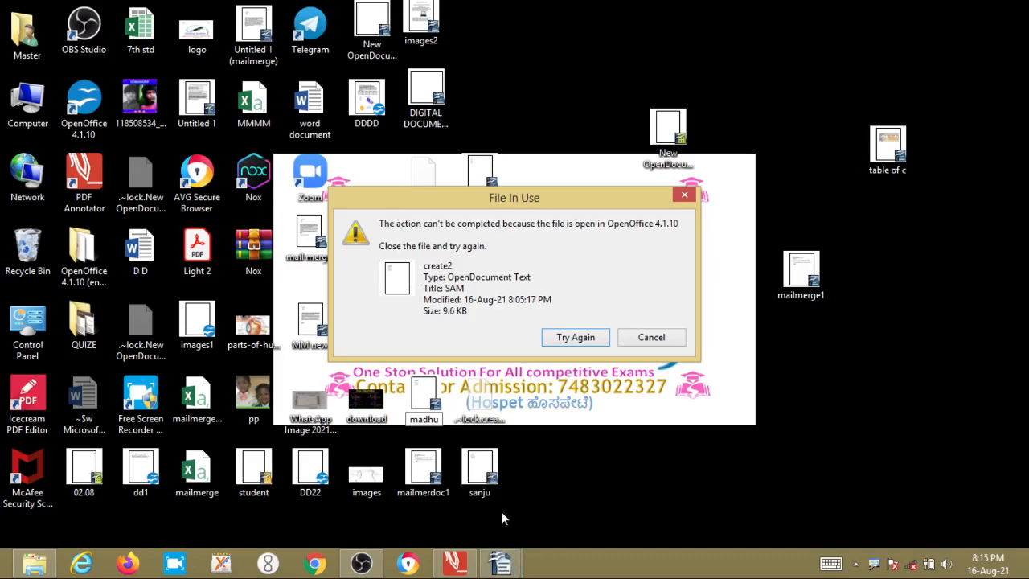
Close the open create2 document, saving its changes, and retry the pending rename of its file.
left_click(504, 561)
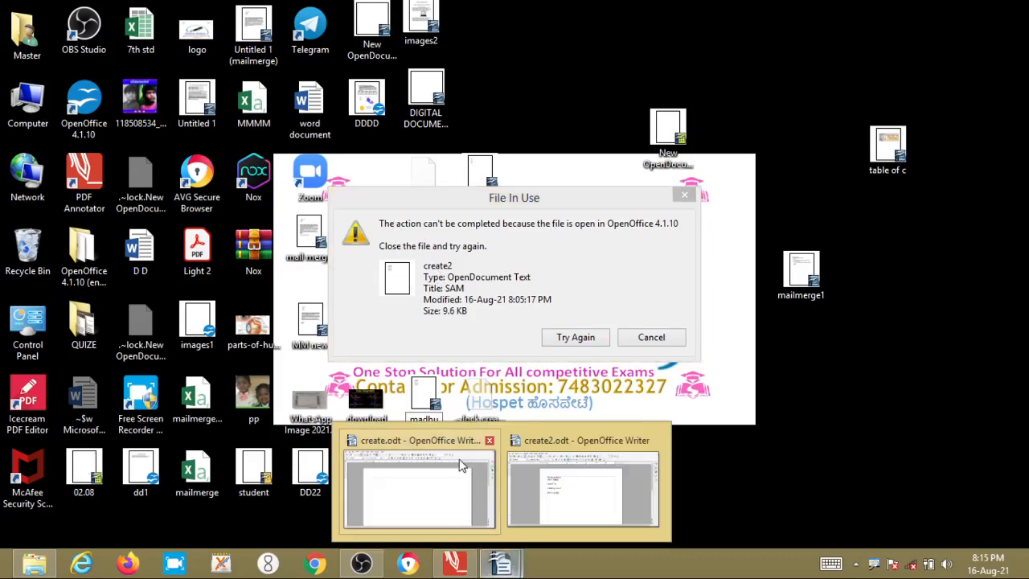
mouse_move(653, 460)
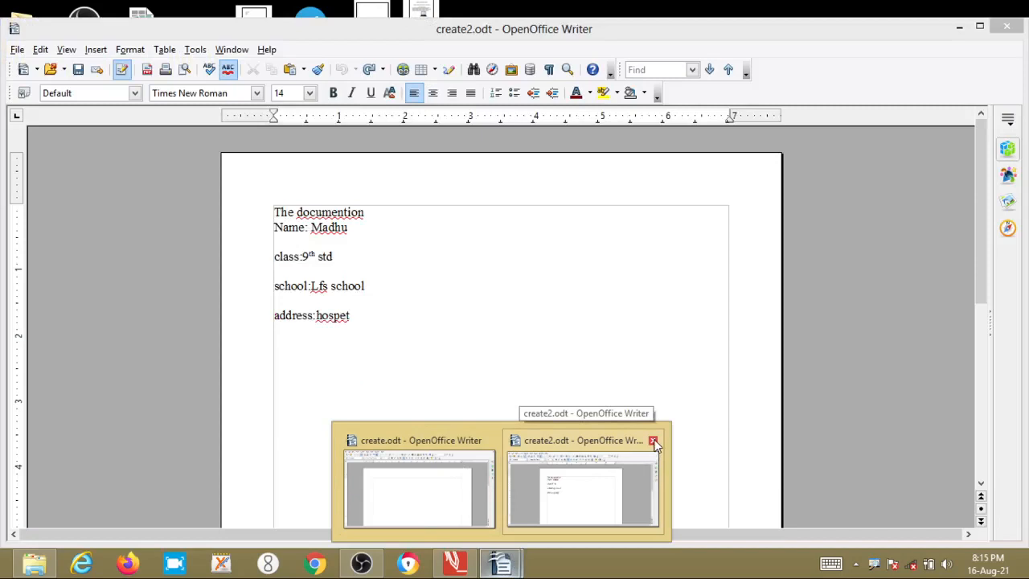
left_click(652, 442)
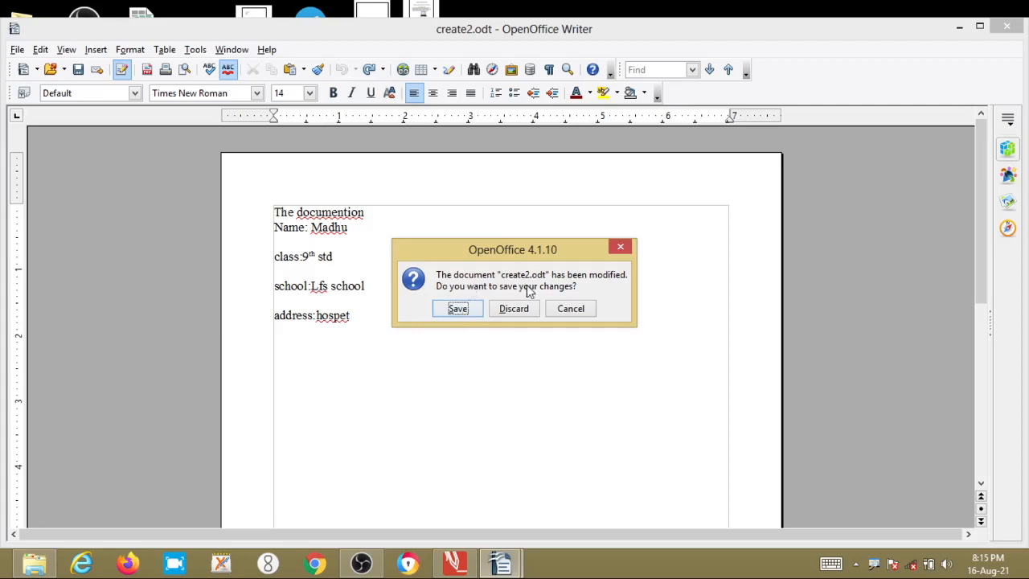
left_click(467, 310)
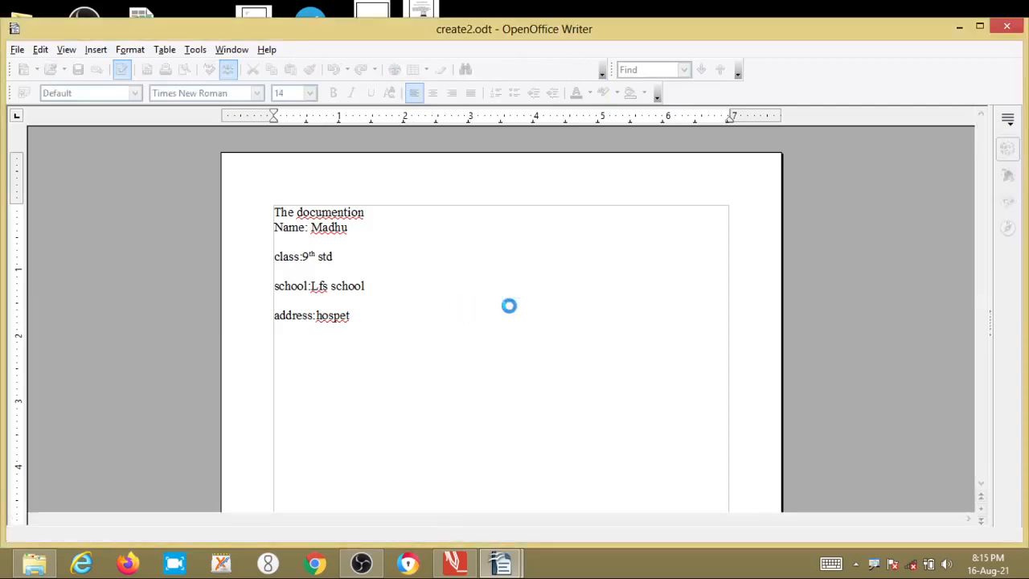
left_click(968, 36)
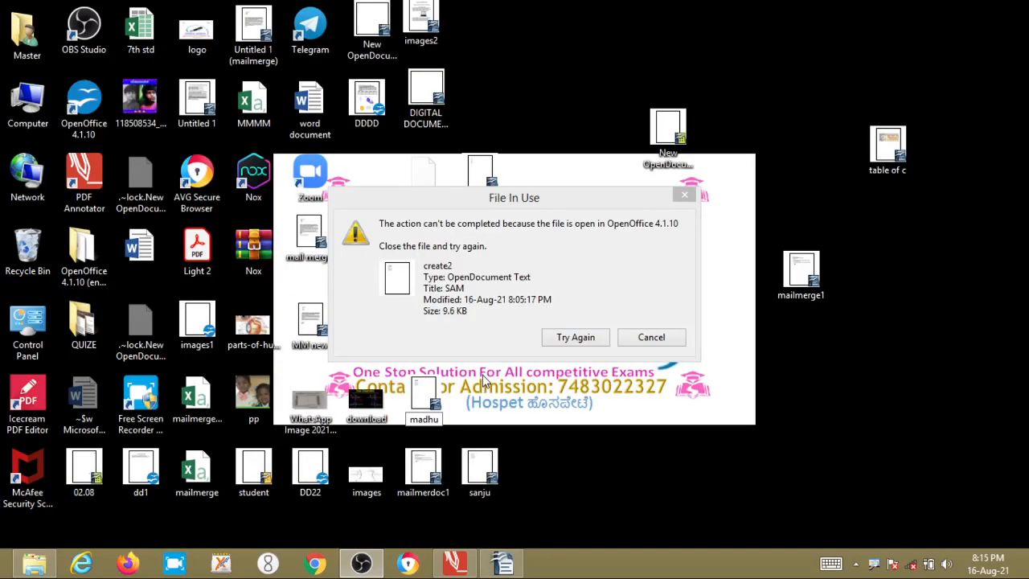
left_click(575, 336)
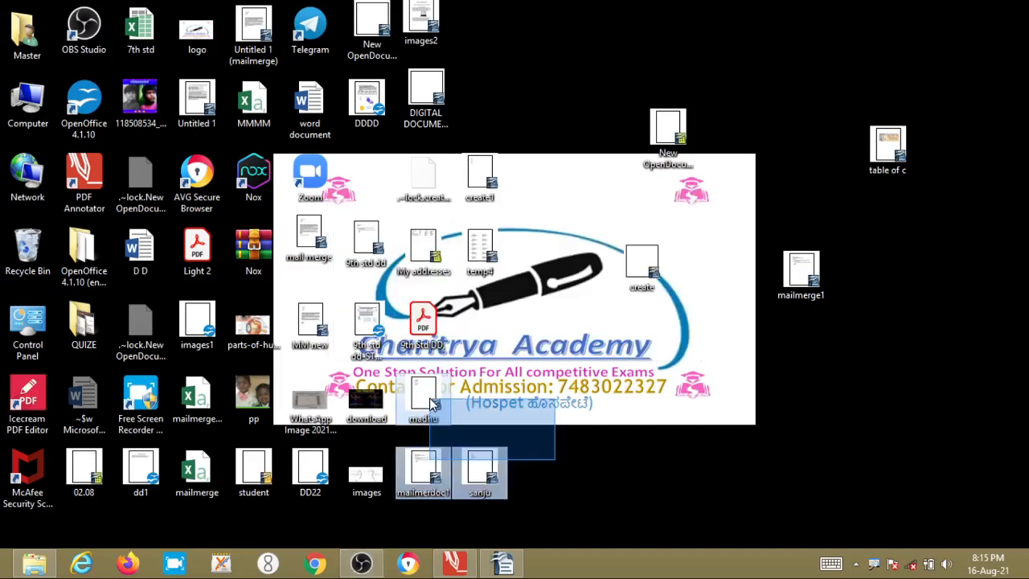
left_click_drag(555, 460, 625, 441)
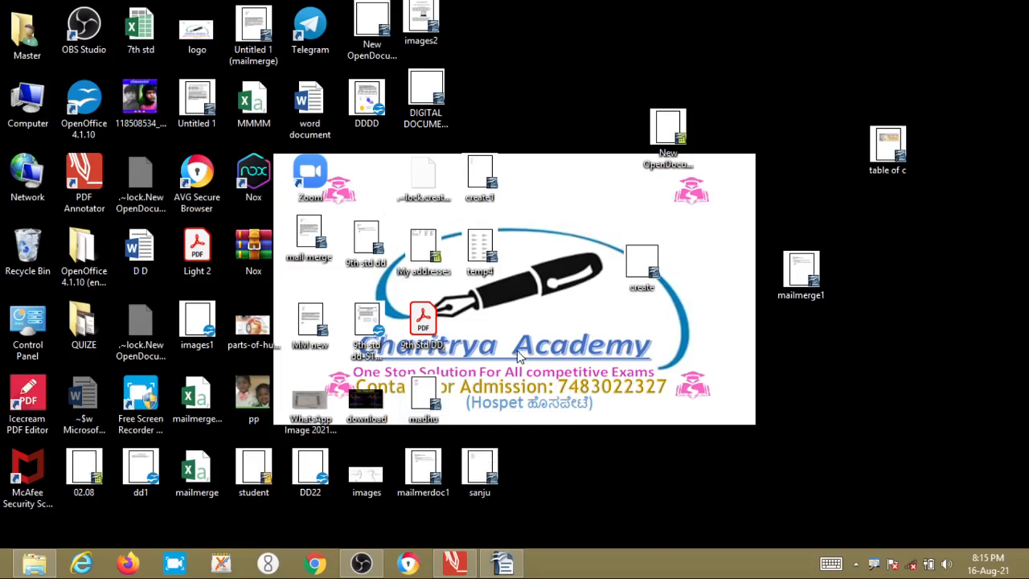
Bring the blank create document that is still open in Writer to the front.
mouse_move(489, 554)
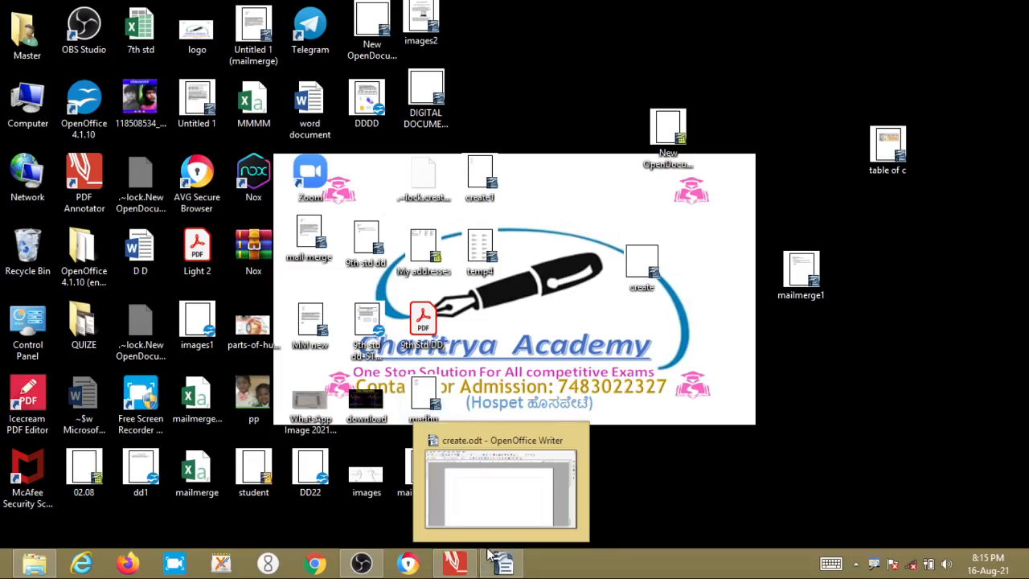
left_click(503, 566)
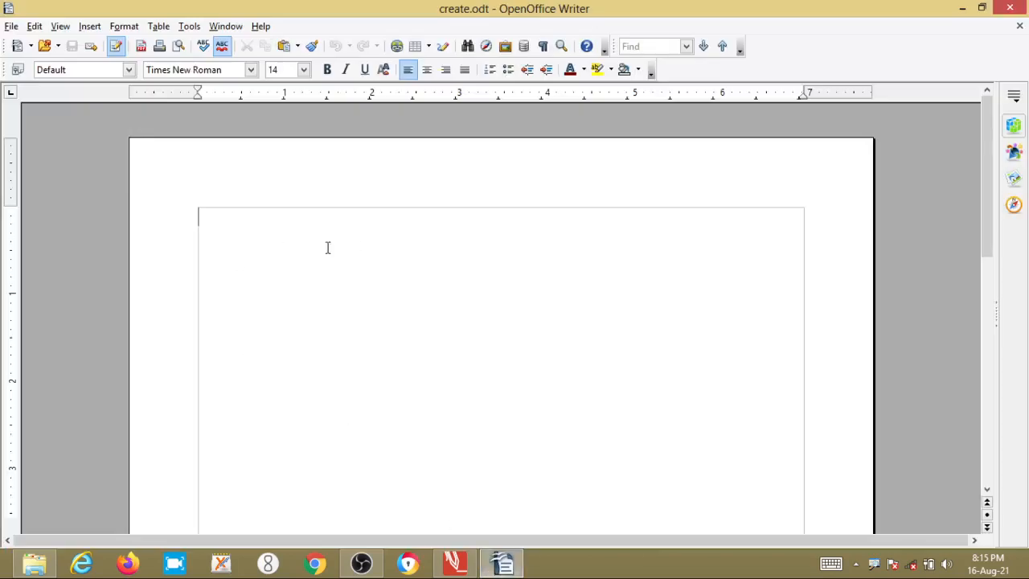
left_click(361, 566)
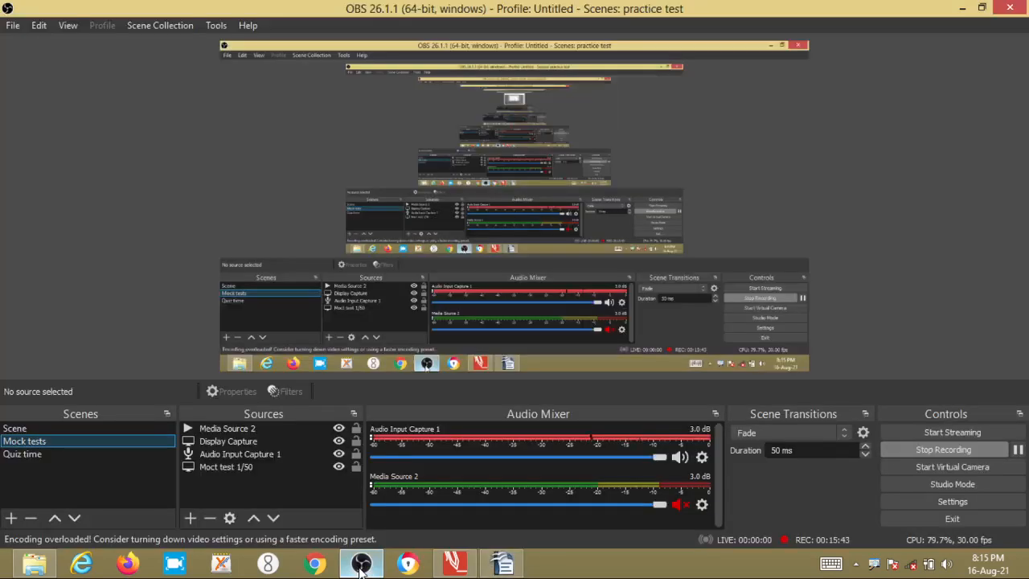
left_click(361, 565)
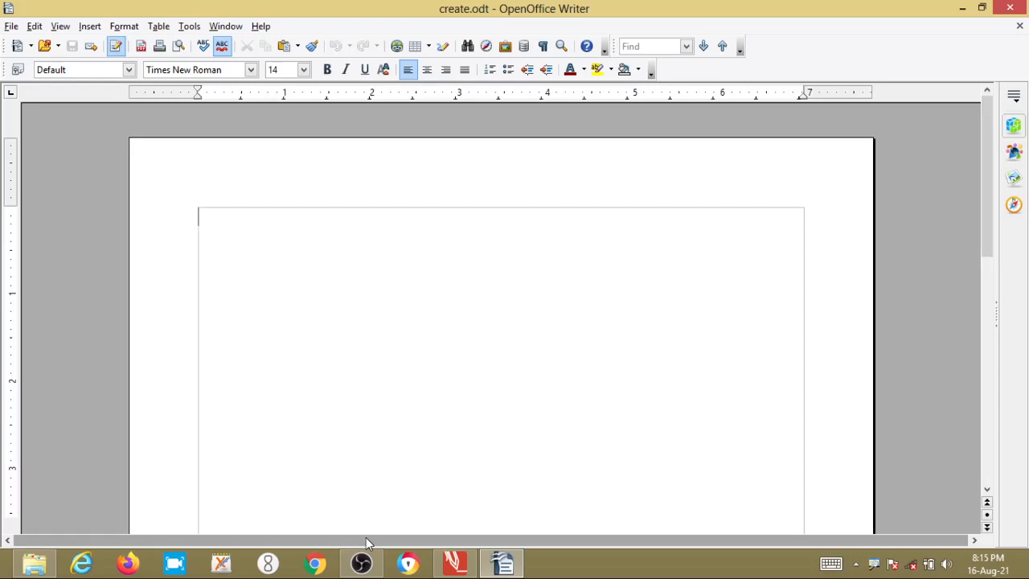
Open the renamed 10th std student document from the Desktop by entering its file name, and close it.
key("ctrl+o")
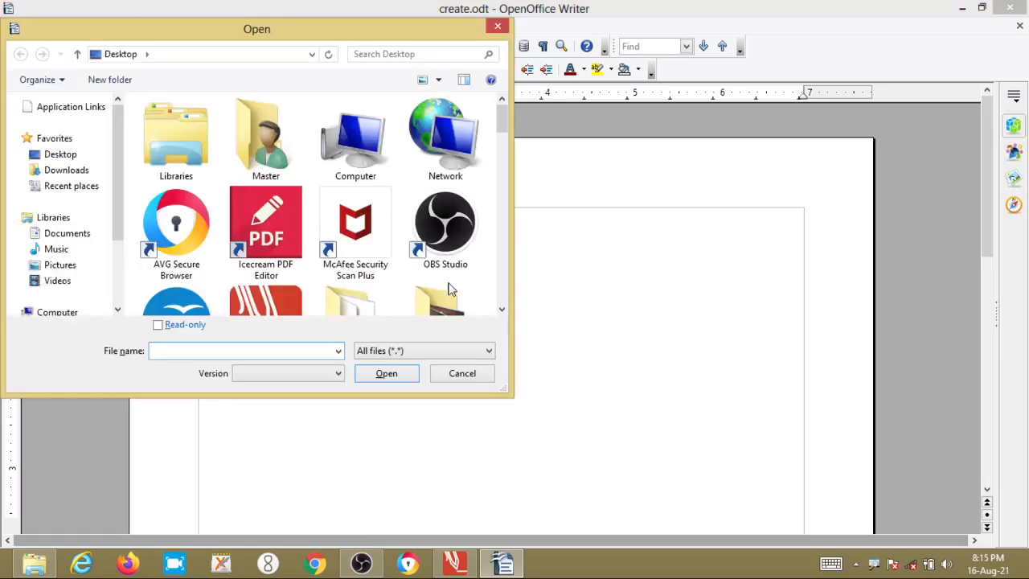
left_click(504, 27)
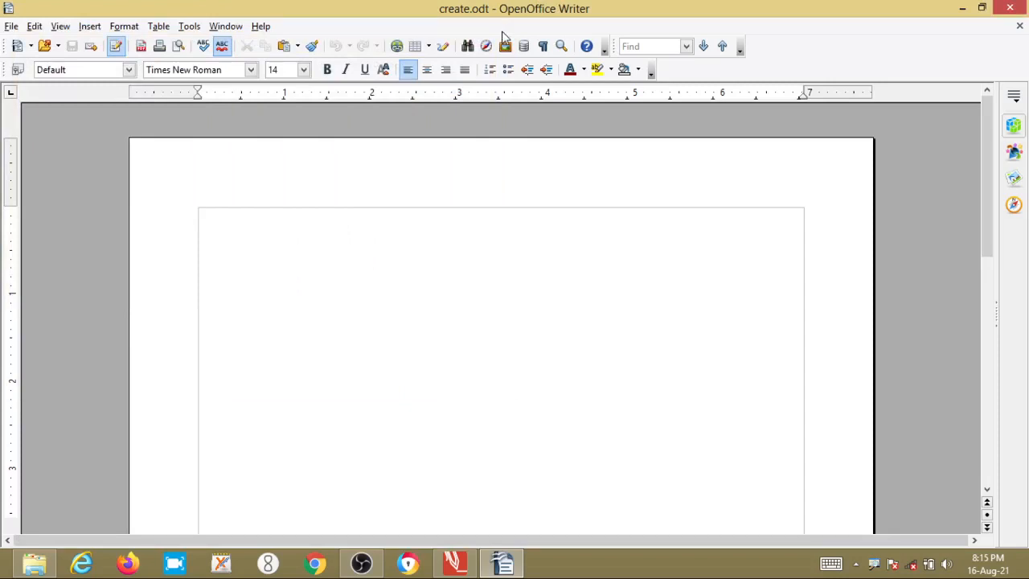
left_click(11, 25)
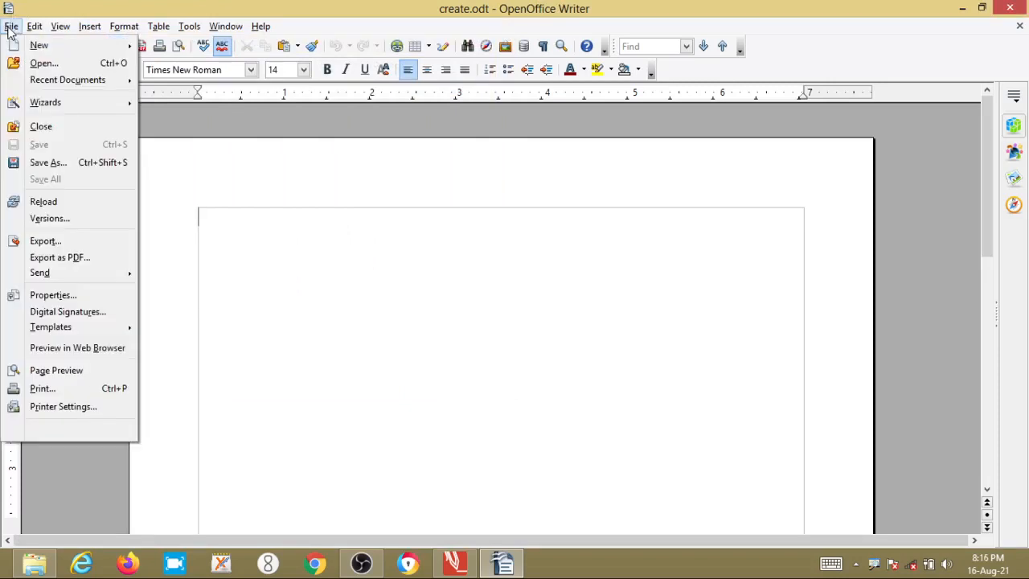
left_click(42, 64)
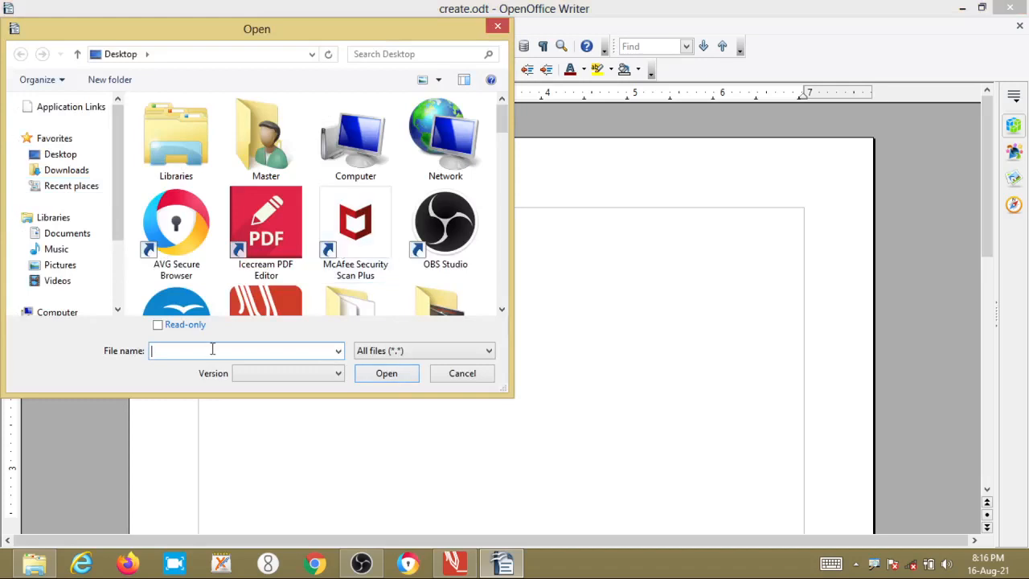
type("sanju")
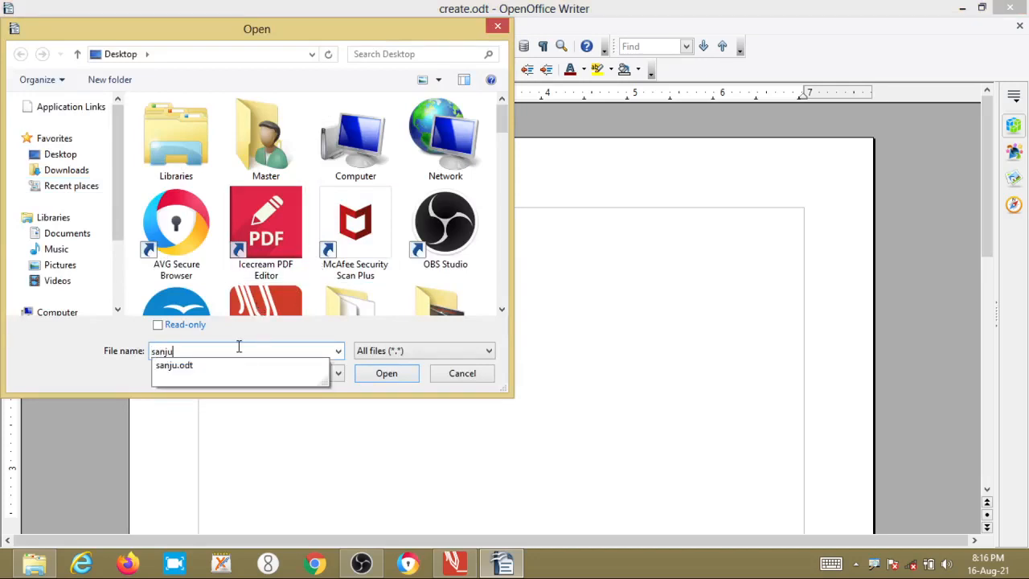
left_click(378, 374)
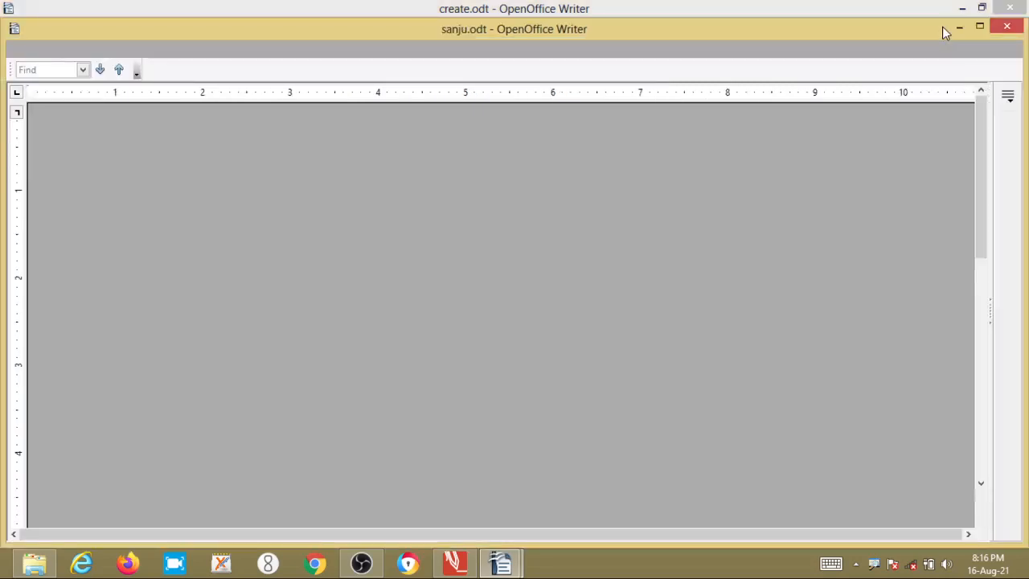
Reopen the 10th std student document by jumping to its initial letter in the Desktop file list, and close it.
left_click(11, 25)
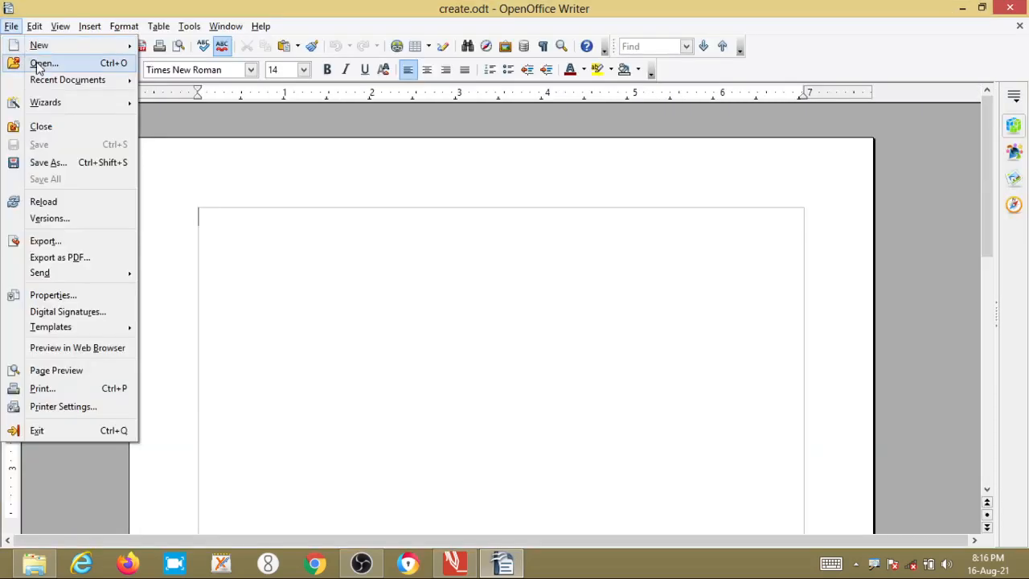
left_click(40, 63)
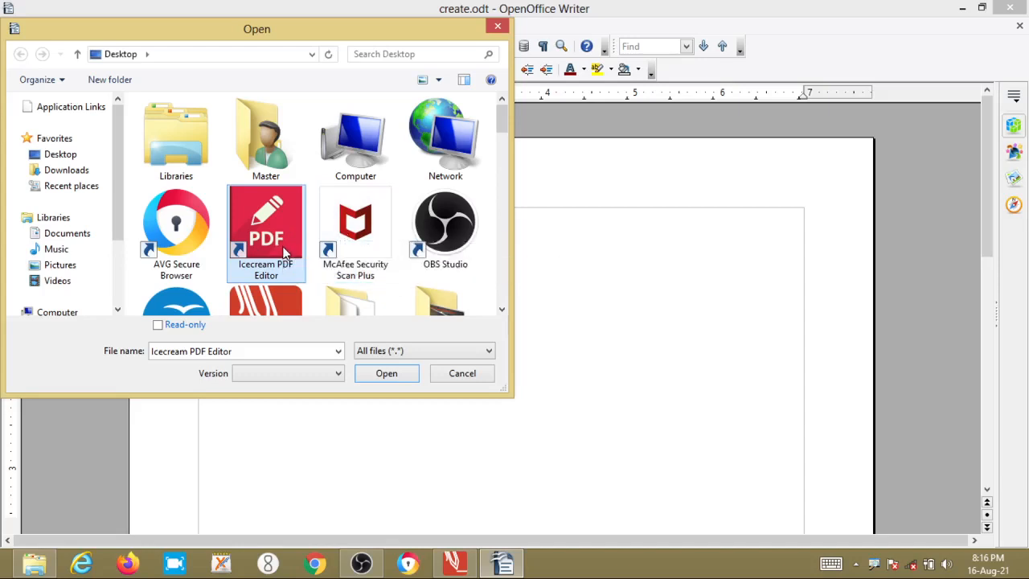
key("s")
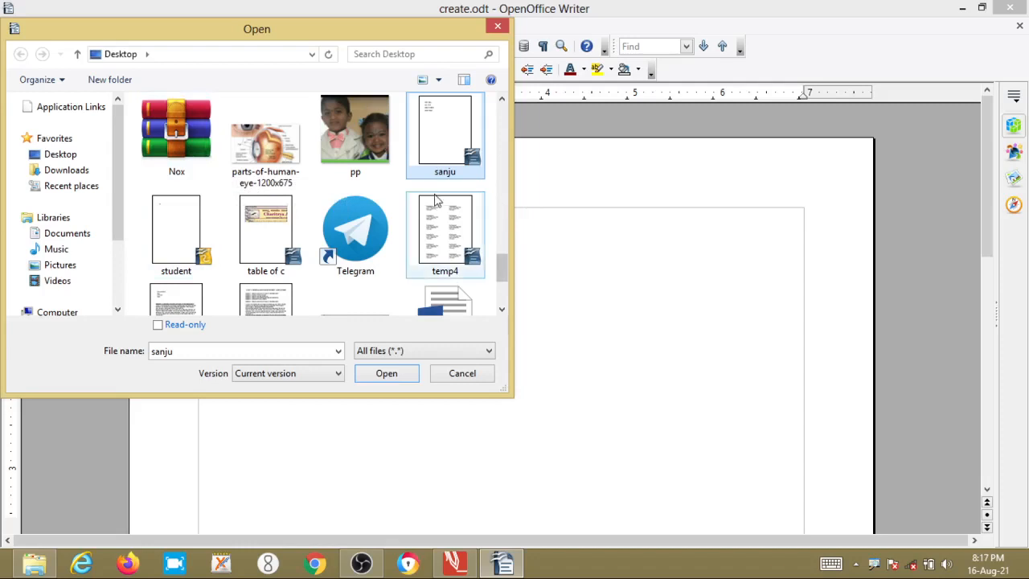
double_click(455, 140)
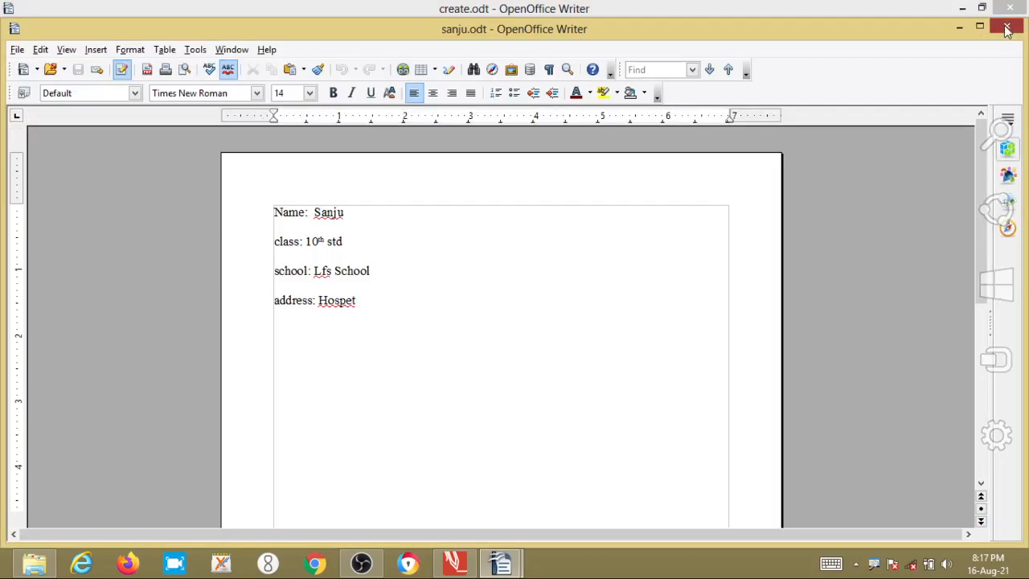
left_click(1007, 29)
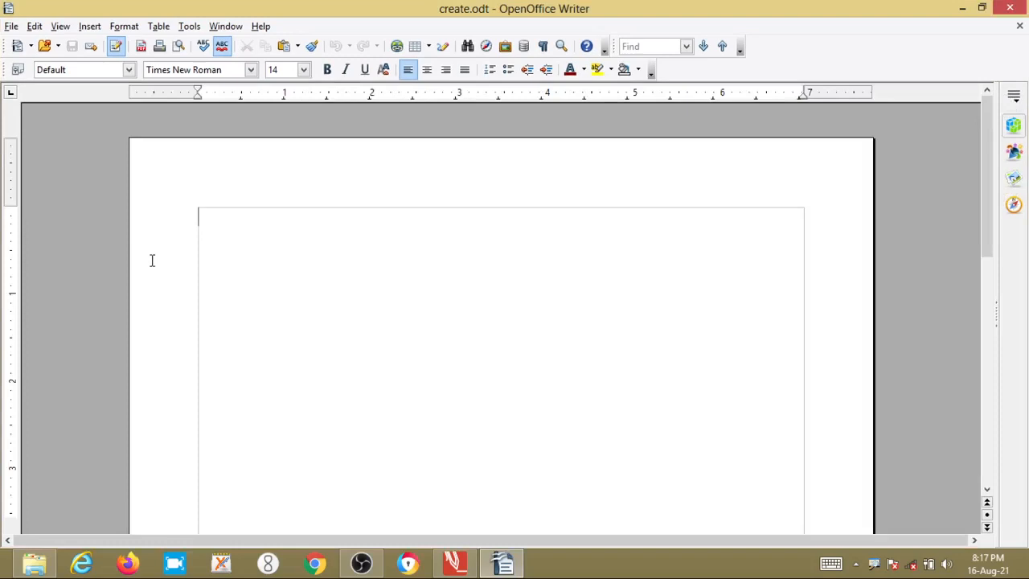
Open the same 10th std student document once more by browsing the Desktop files, and close it.
key("ctrl+o")
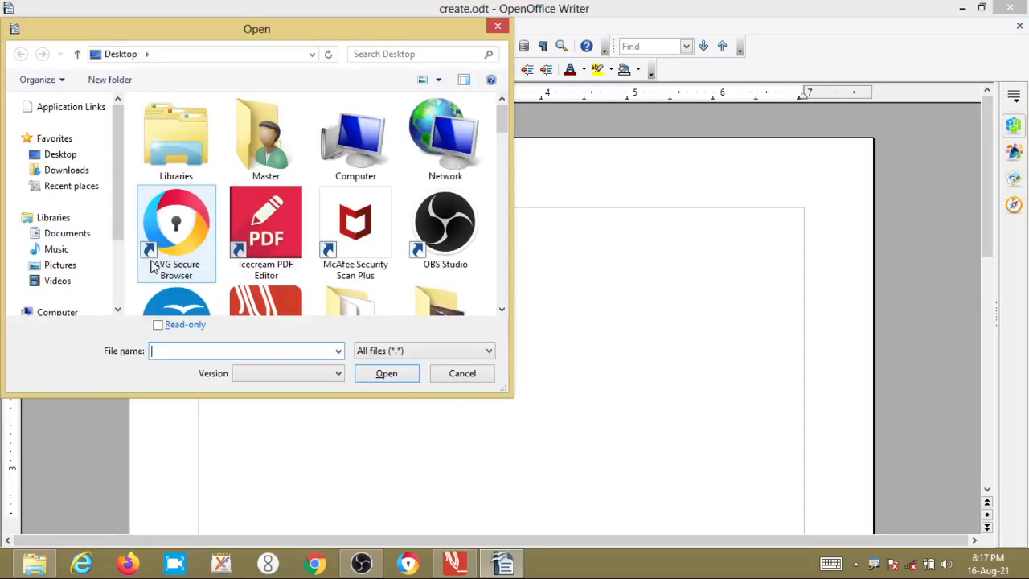
left_click(294, 177)
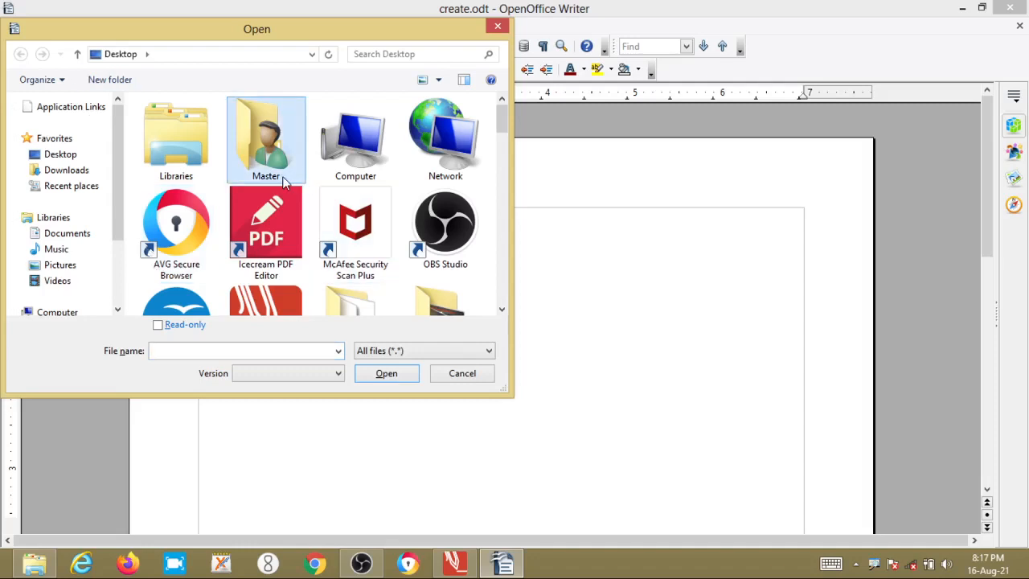
scroll(362, 169, "down", 5)
left_click(447, 151)
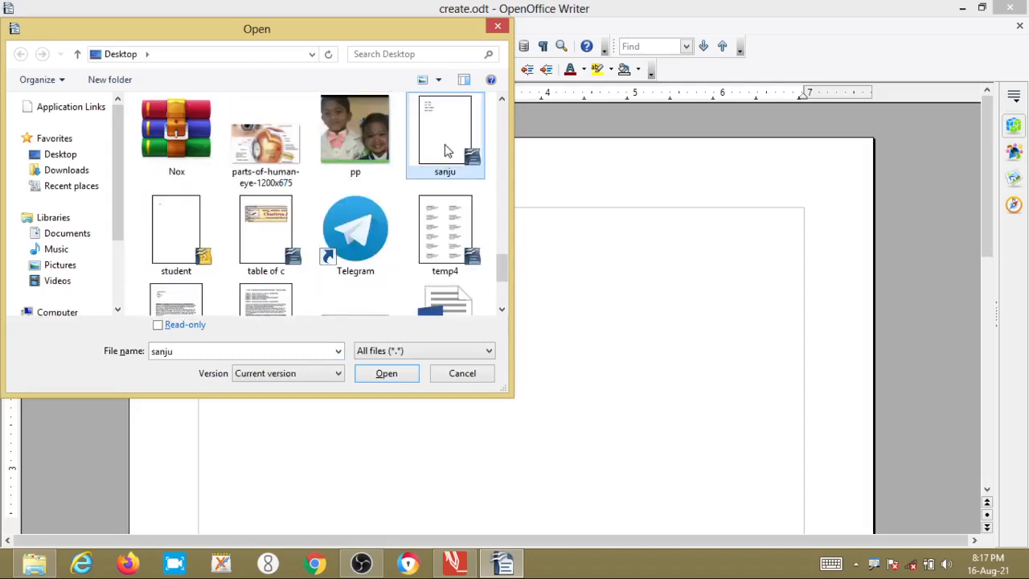
double_click(447, 151)
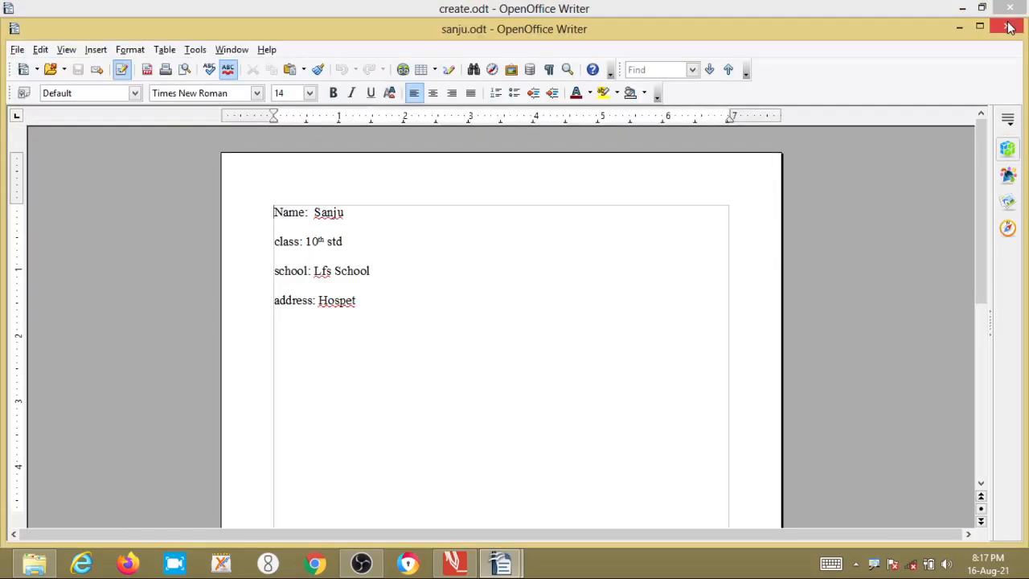
left_click(1010, 28)
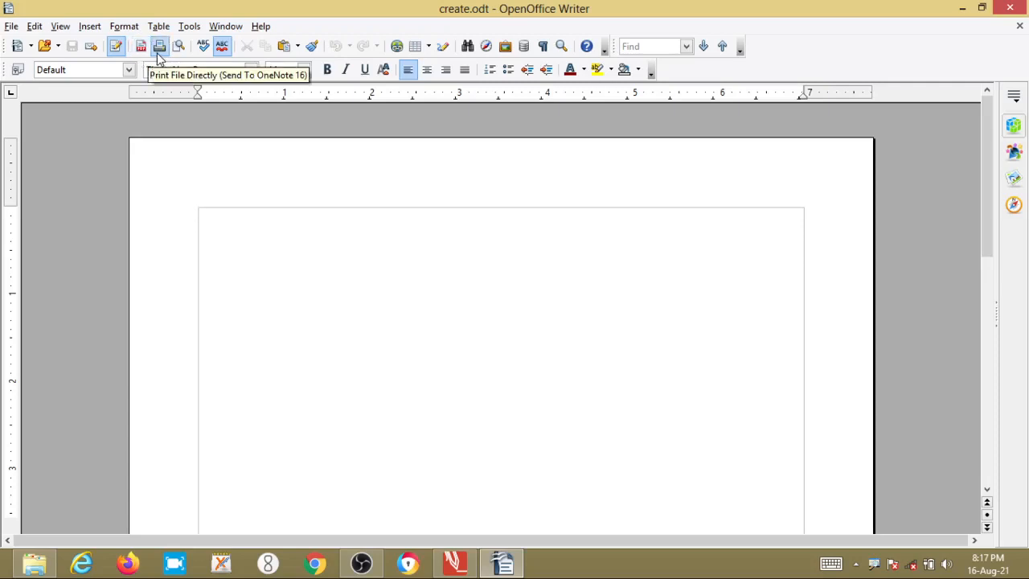
Find the 10th std student document by name among the Desktop files and open it in Writer.
left_click(48, 50)
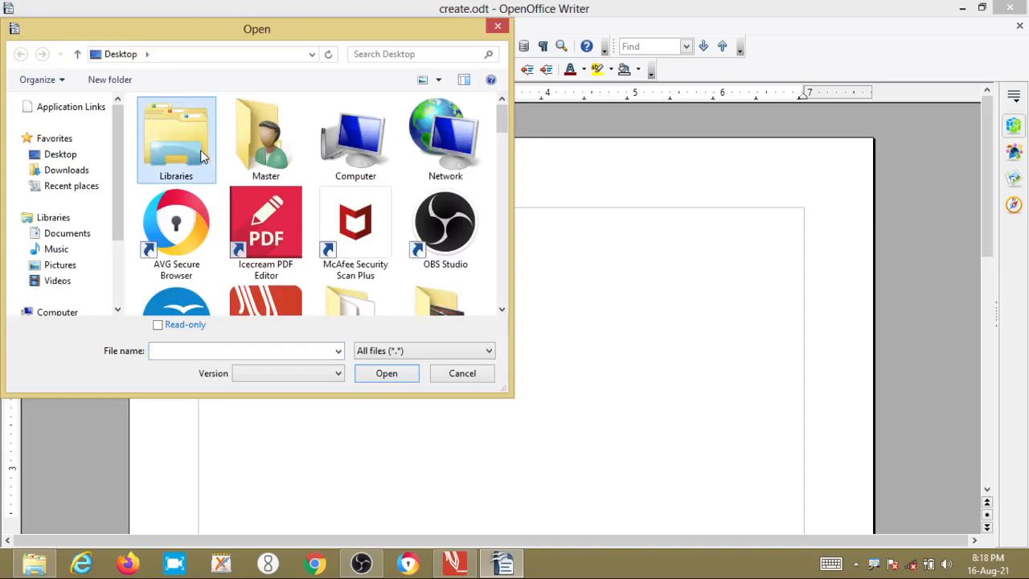
type("sanju")
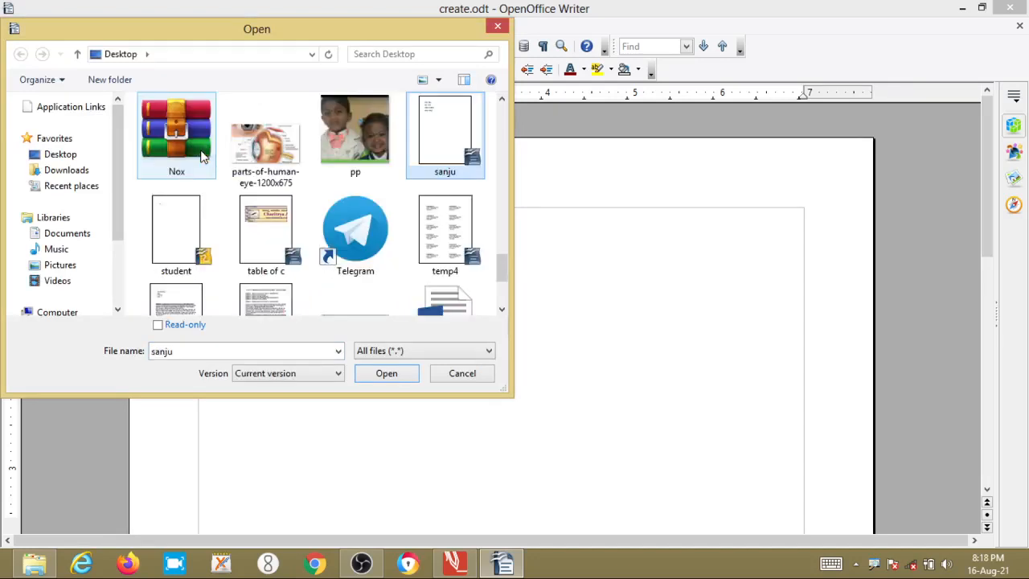
double_click(454, 144)
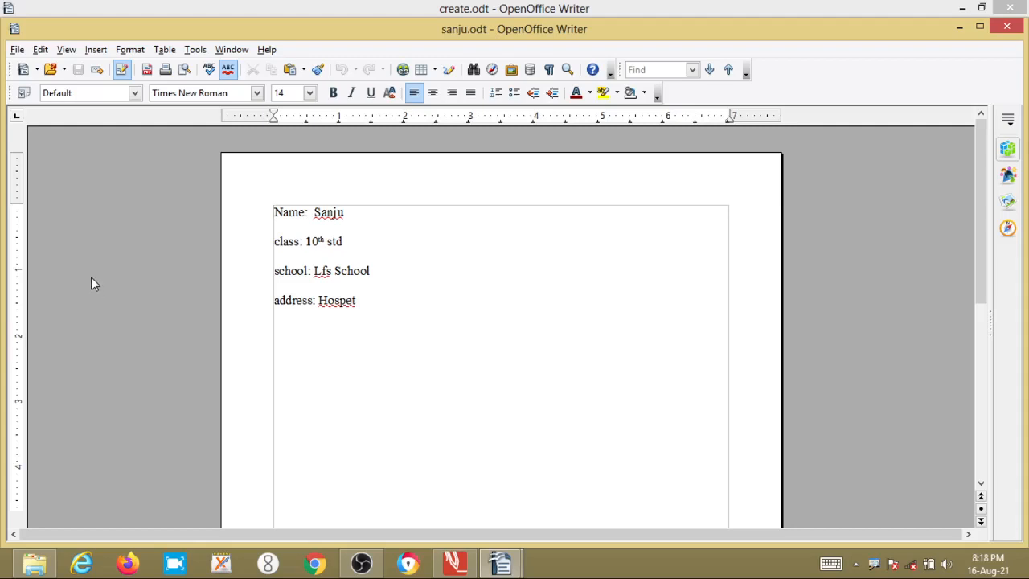
Close the 10th std student document and reopen it from the Desktop files.
mouse_move(1025, 4)
left_click(1012, 28)
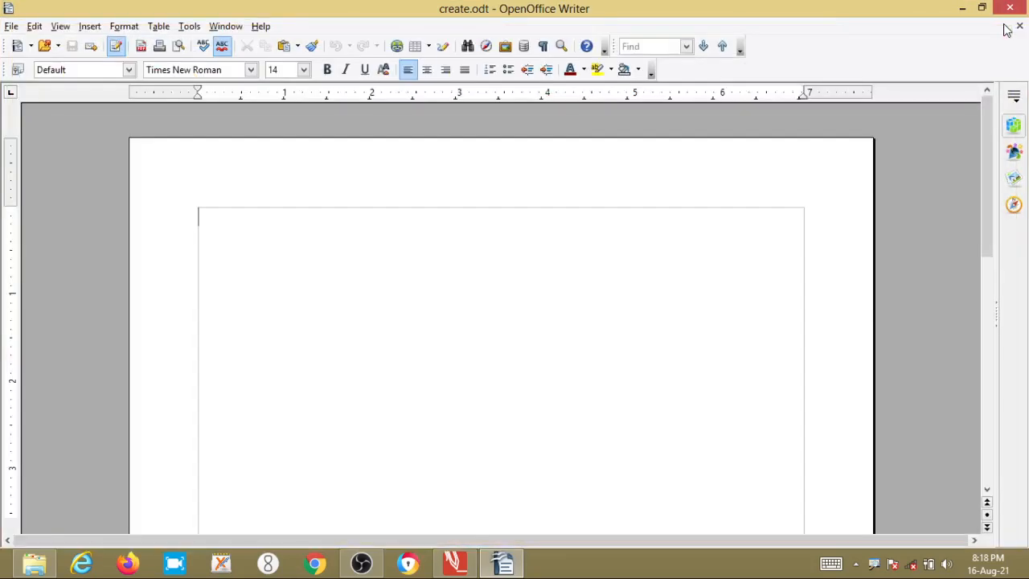
left_click(48, 48)
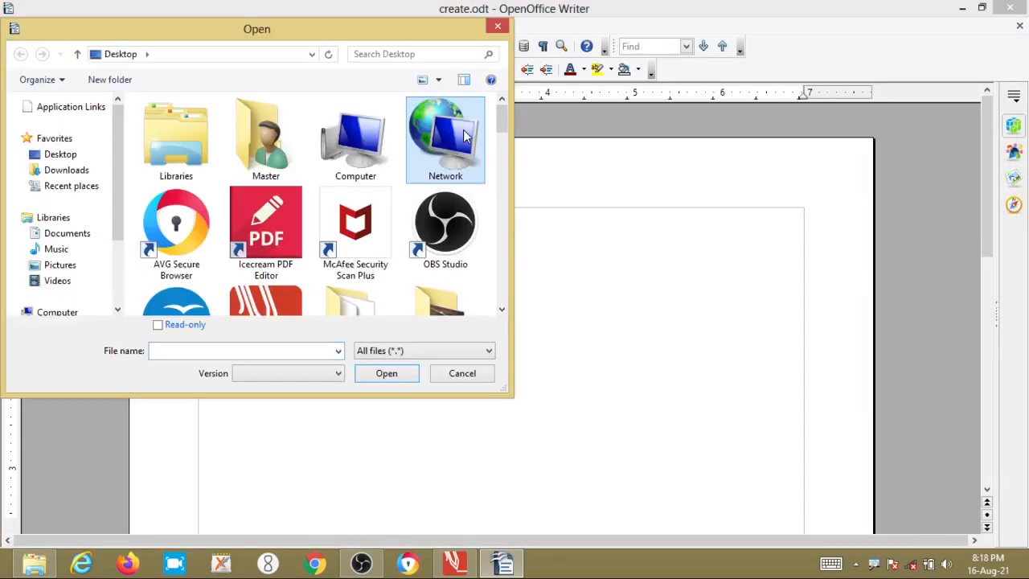
scroll(464, 135, "down", 5)
double_click(458, 133)
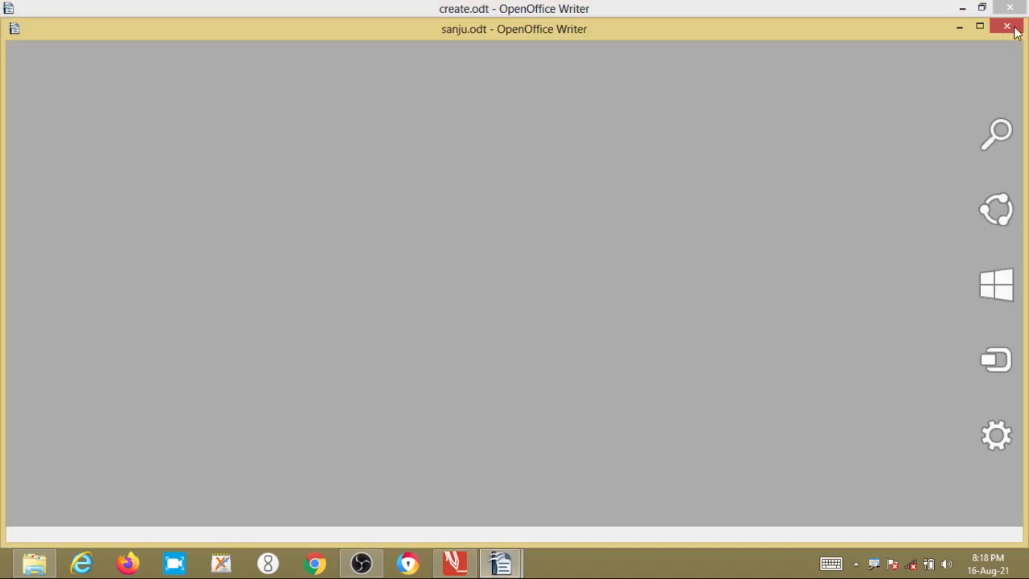
left_click(362, 563)
left_click(362, 564)
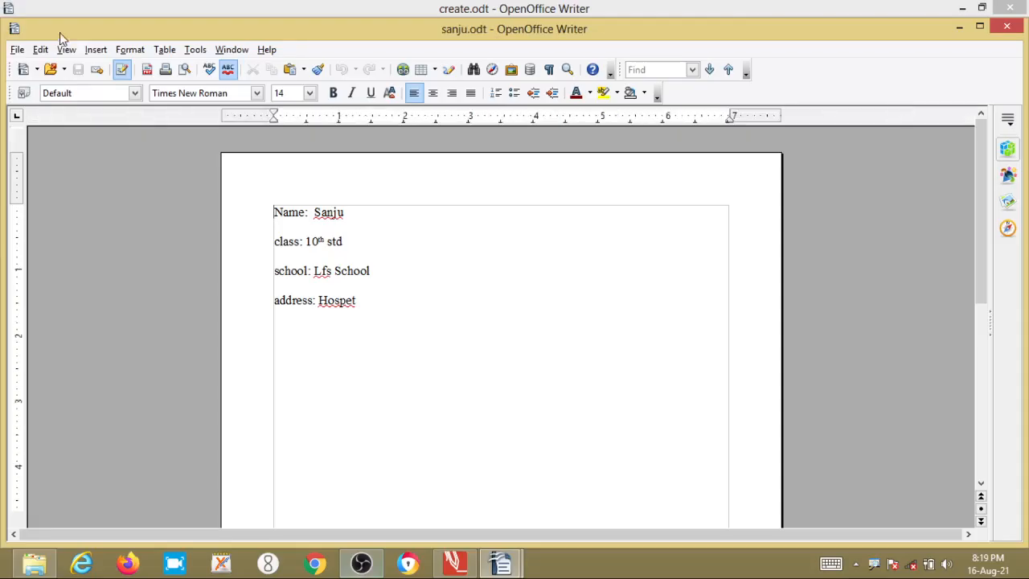
Review the file commands for leaving a document, and exit the 10th std student document.
left_click(18, 50)
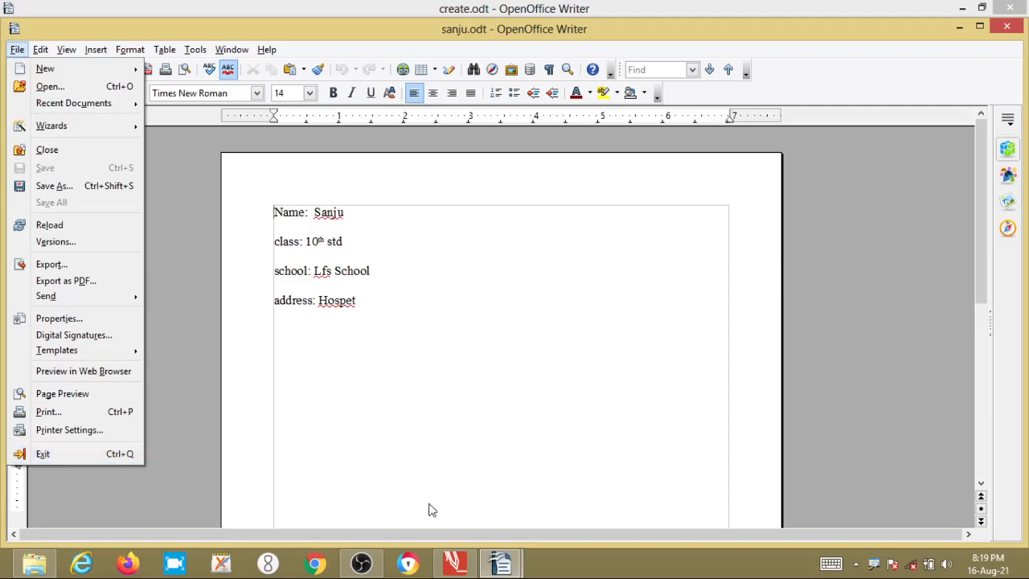
left_click(403, 455)
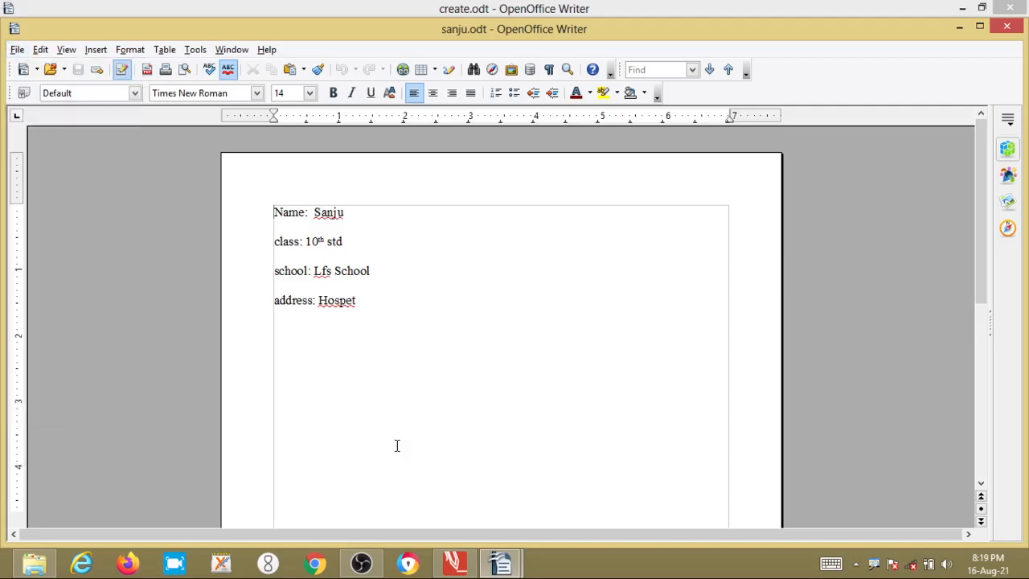
left_click(17, 49)
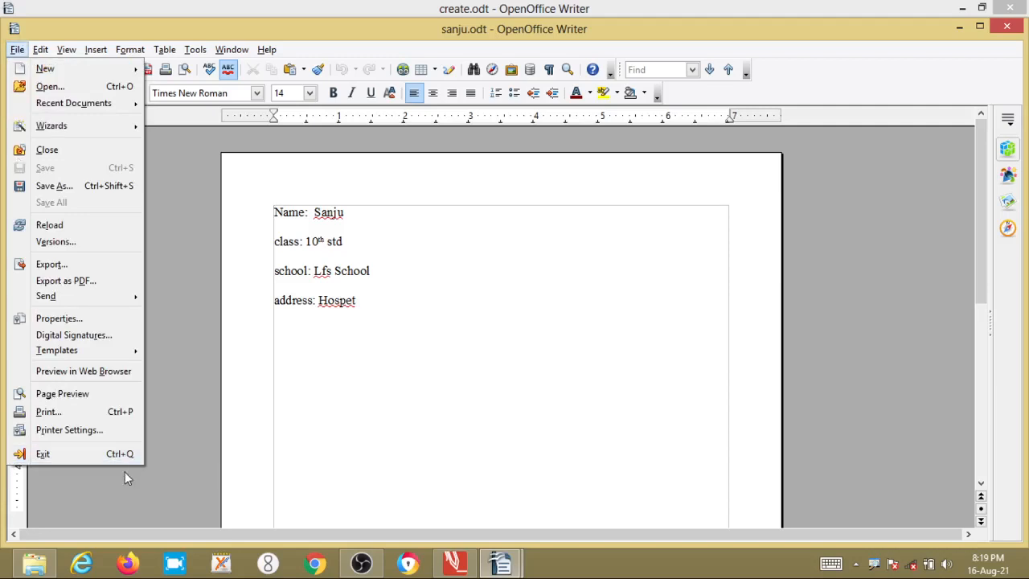
left_click(338, 464)
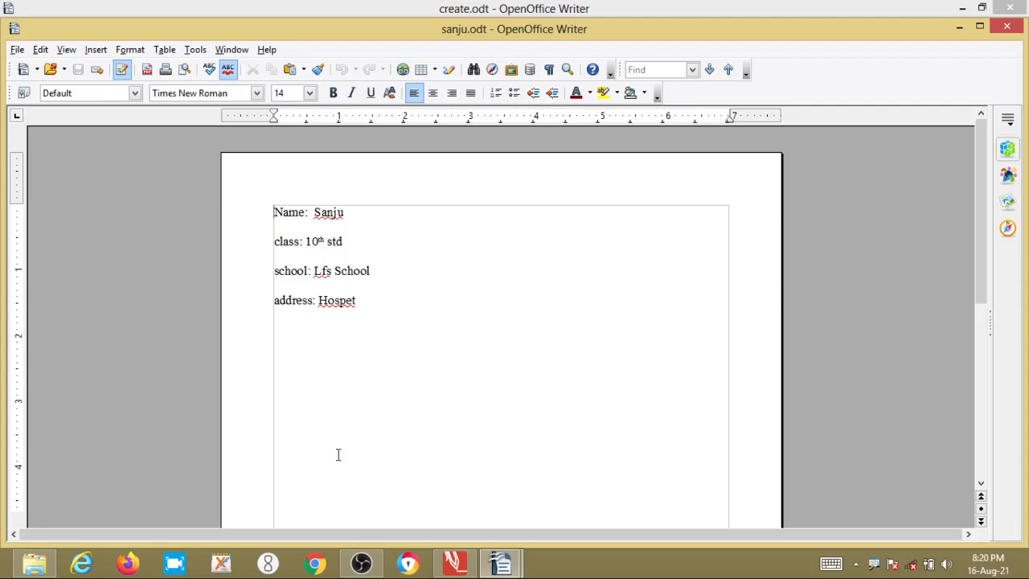
key("ctrl+q")
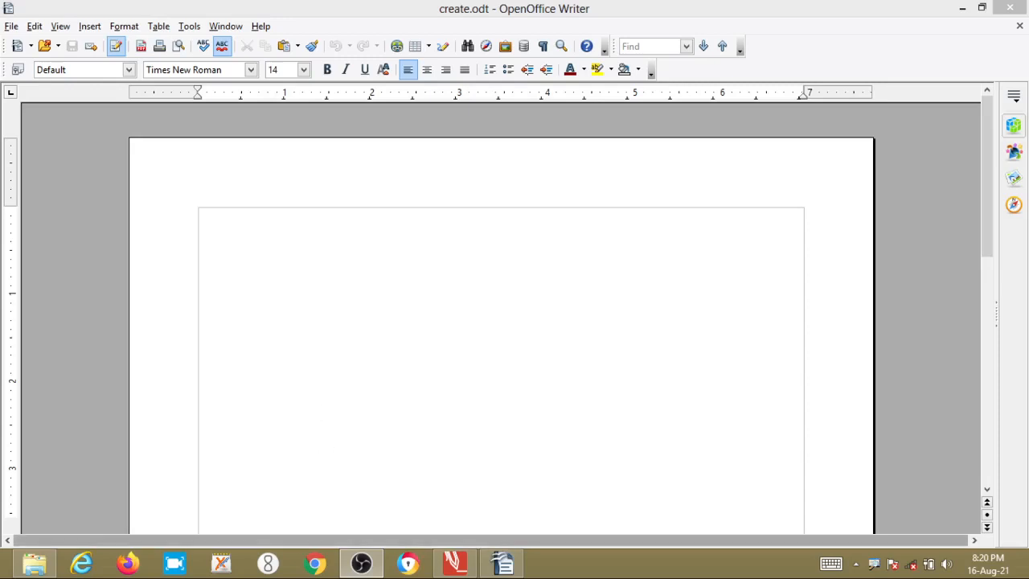
left_click(367, 564)
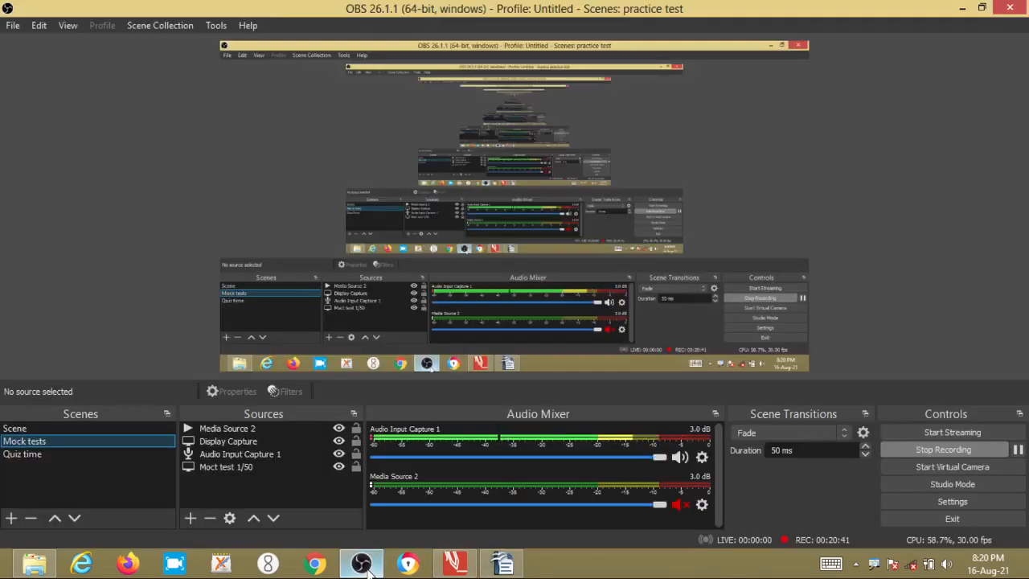
left_click(366, 564)
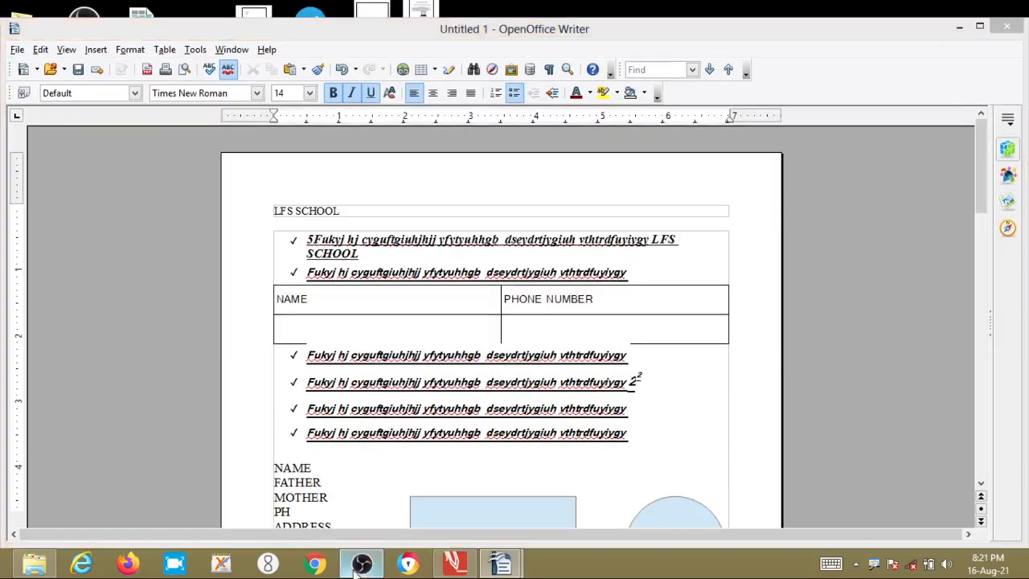
left_click(359, 565)
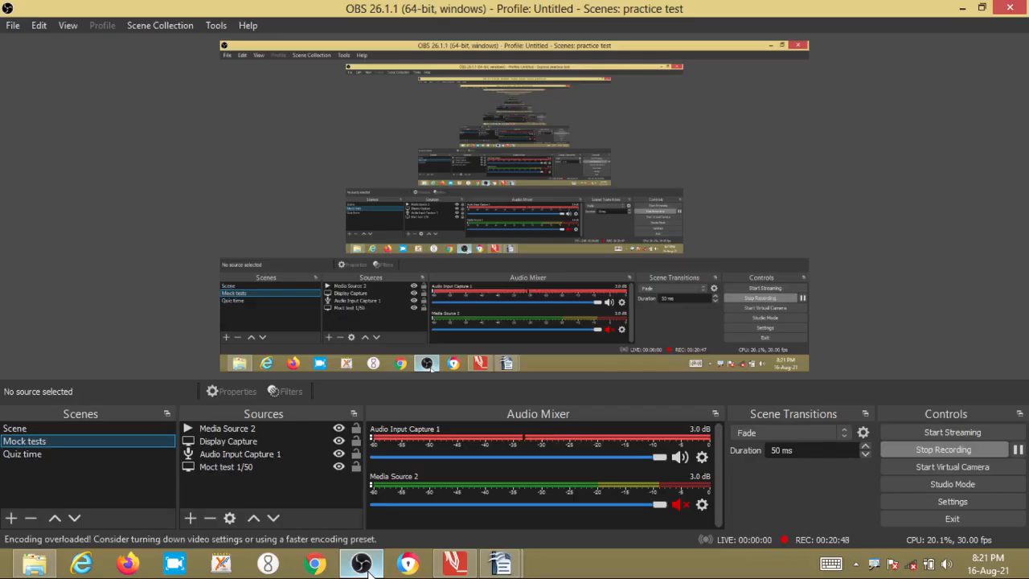
left_click(362, 565)
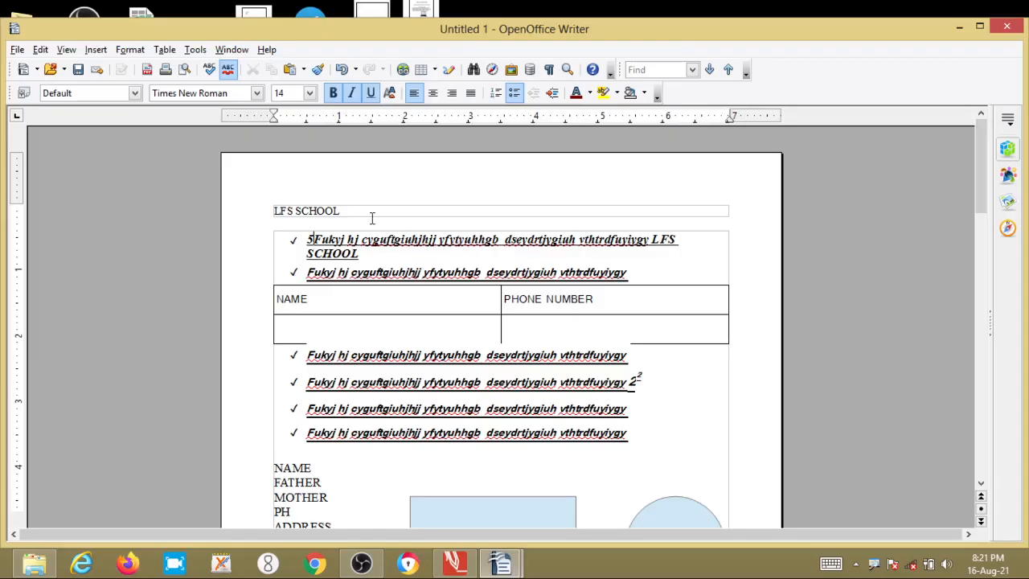
Delete the stray 5 at the start of the first bullet, and select that bullet's text up to LFS SCHOOL.
key("BackSpace")
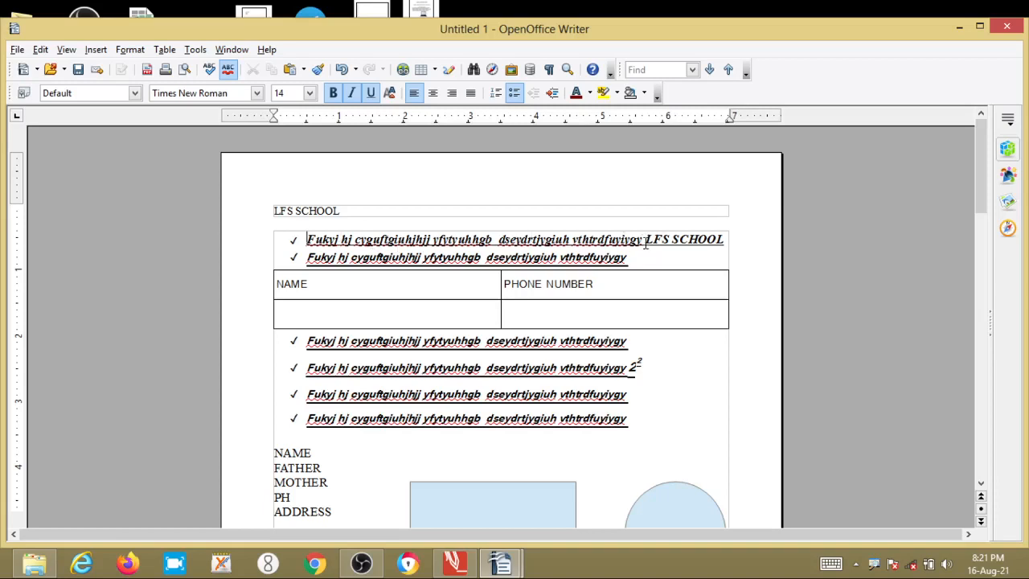
left_click_drag(638, 239, 299, 233)
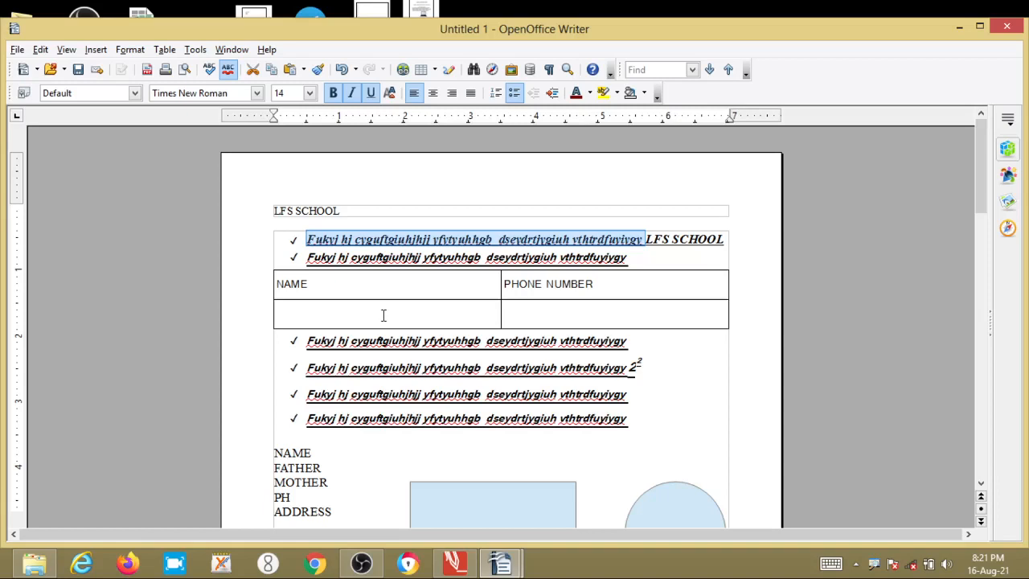
left_click(384, 315)
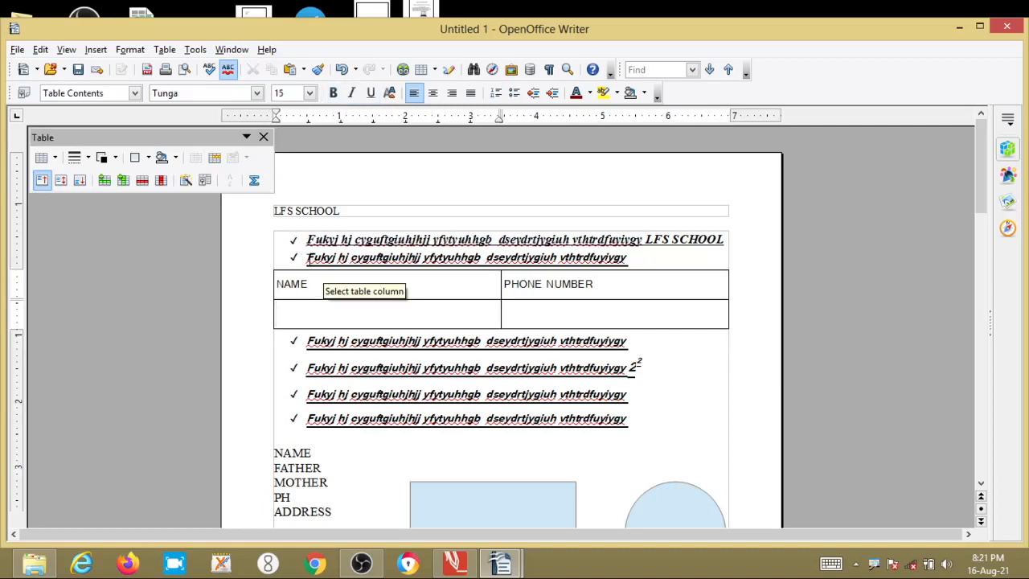
From the start of the second bullet, select one character forward and extend the selection up one line.
left_click(308, 259)
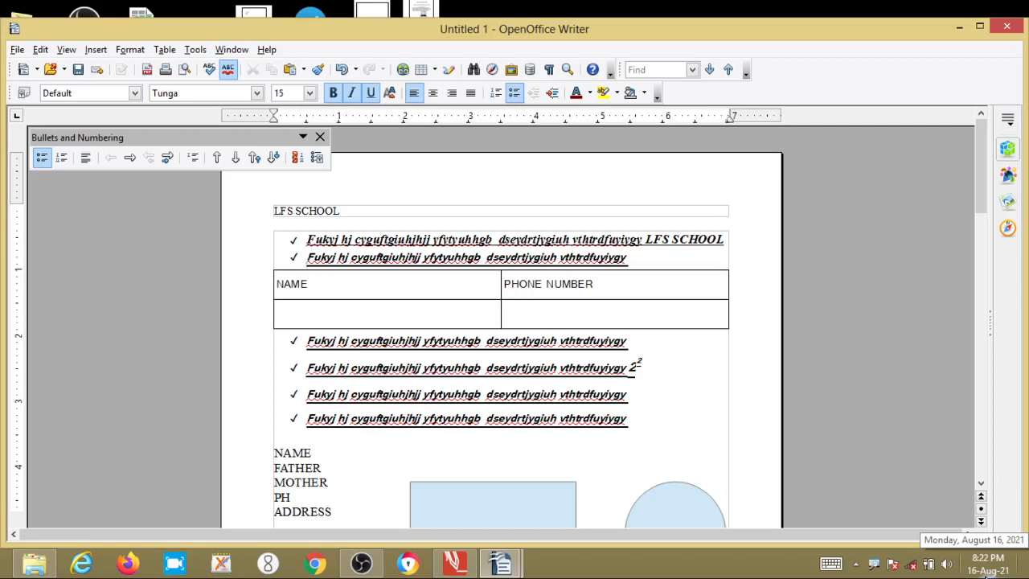
key("shift+Right")
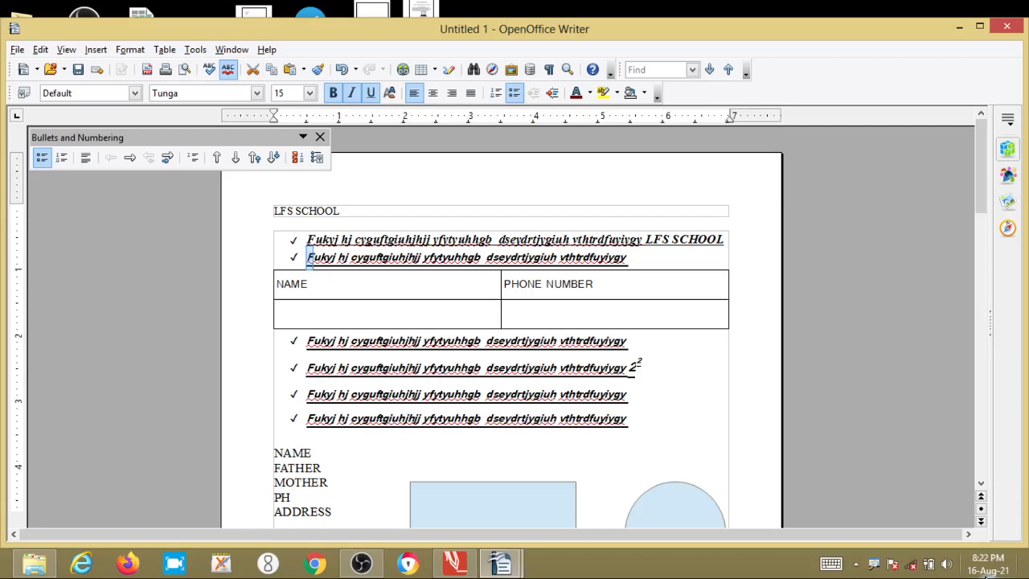
key("shift+Up")
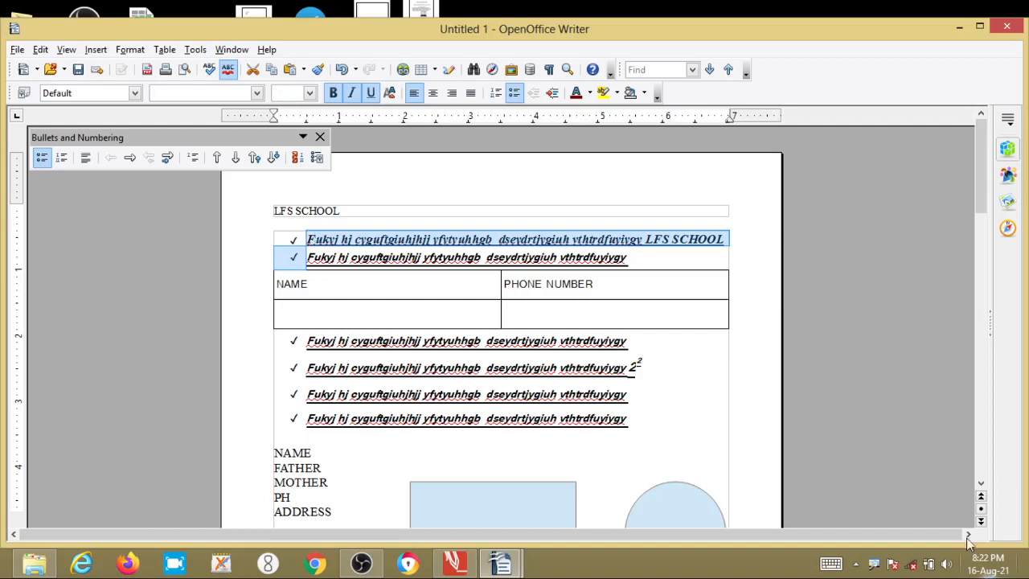
Select the whole second bullet line from its end to its start, and again from its start to its end.
left_click(644, 262)
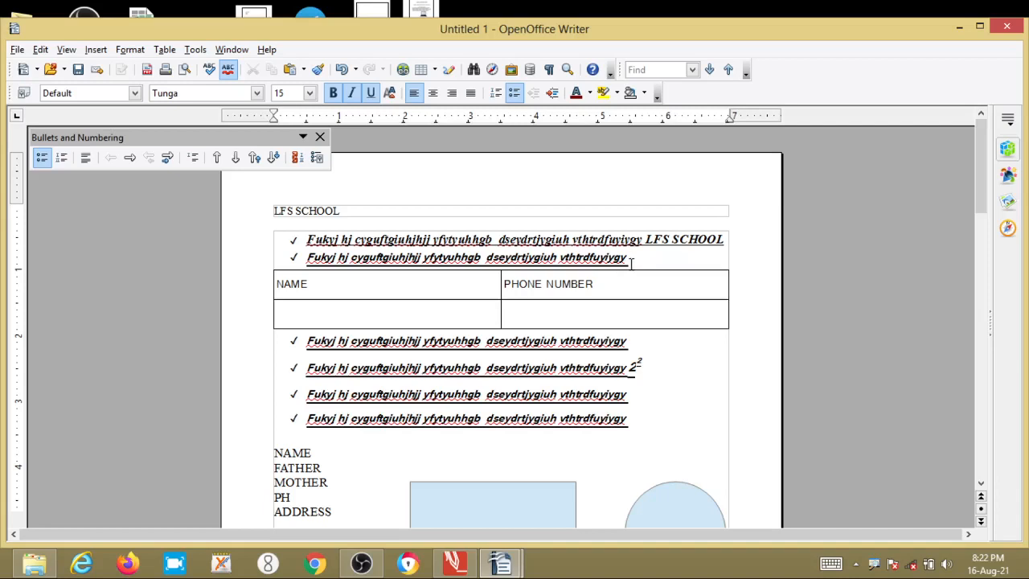
key("shift+Home")
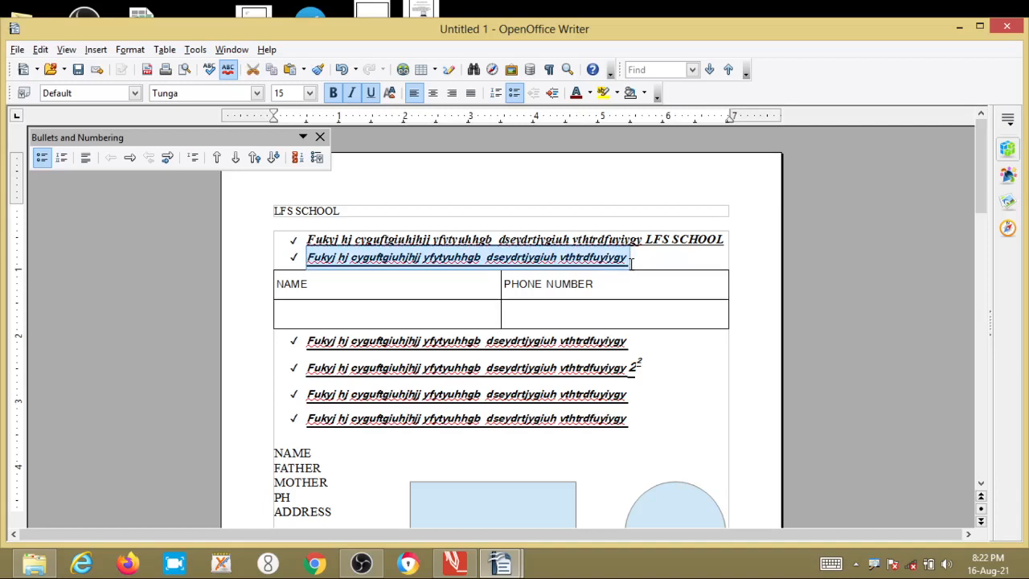
left_click(314, 255)
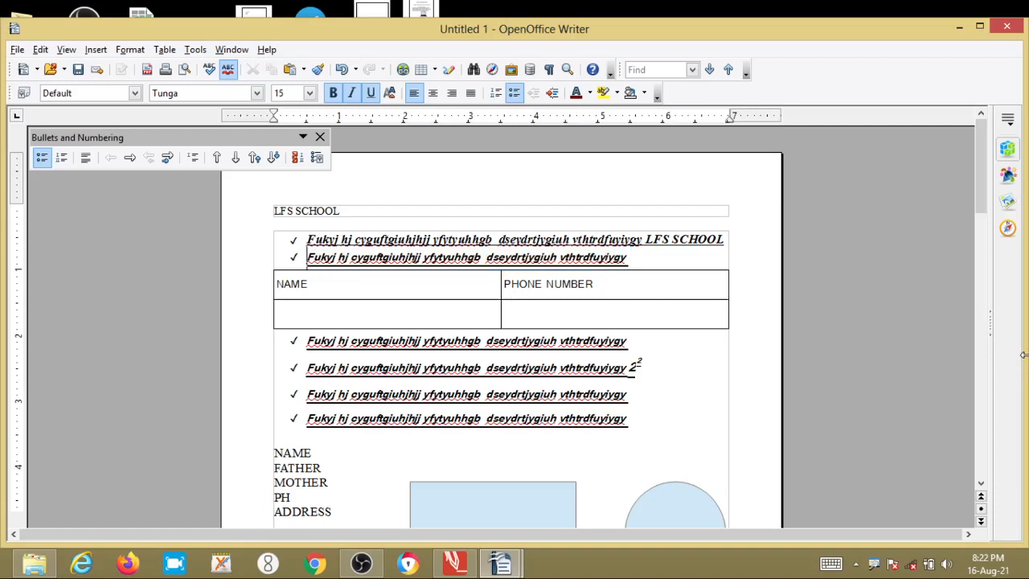
key("shift+End")
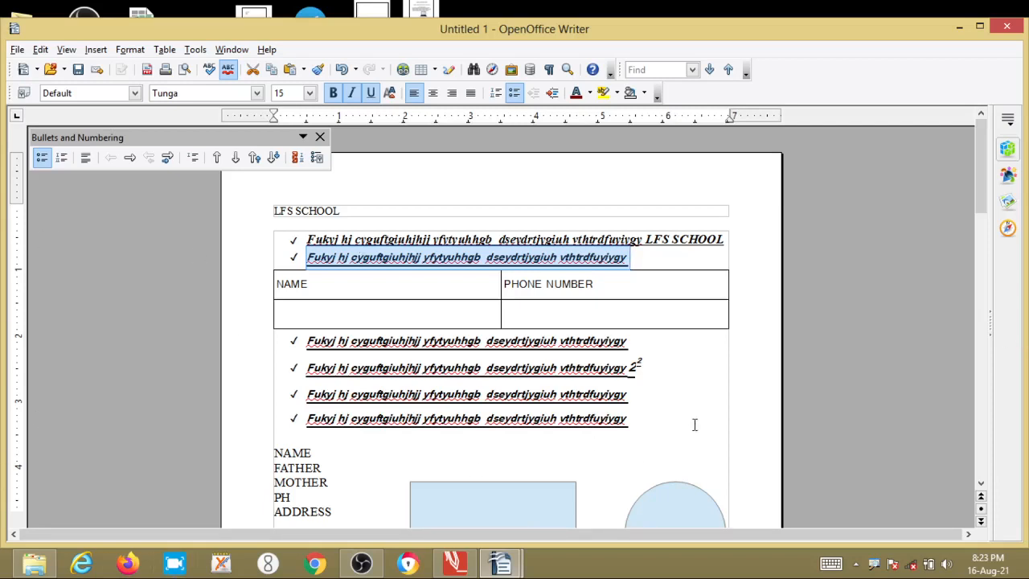
Select the single word dseydrtjygiuh in the first bullet below the table, and clear the selection.
left_click(528, 340)
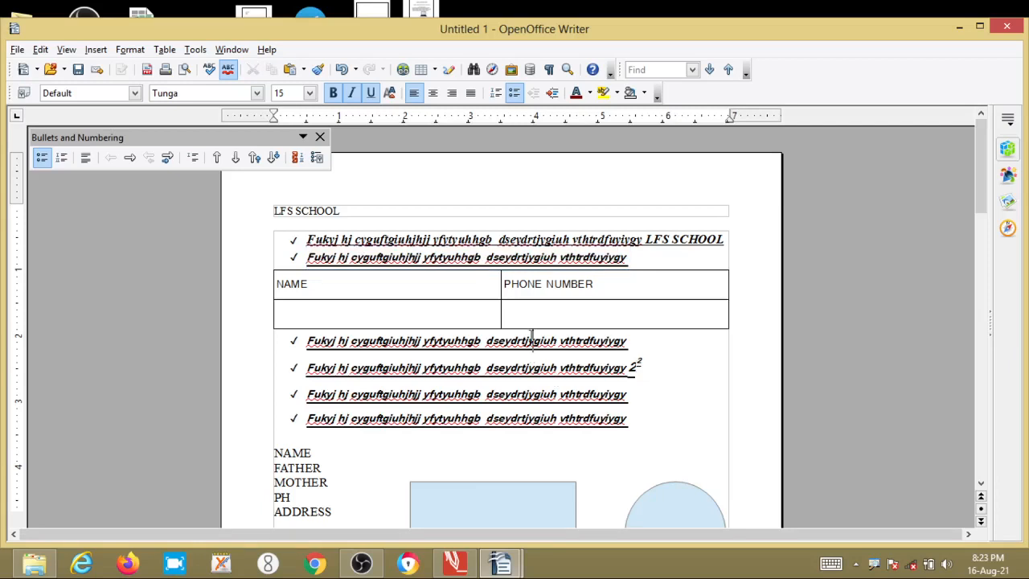
double_click(530, 340)
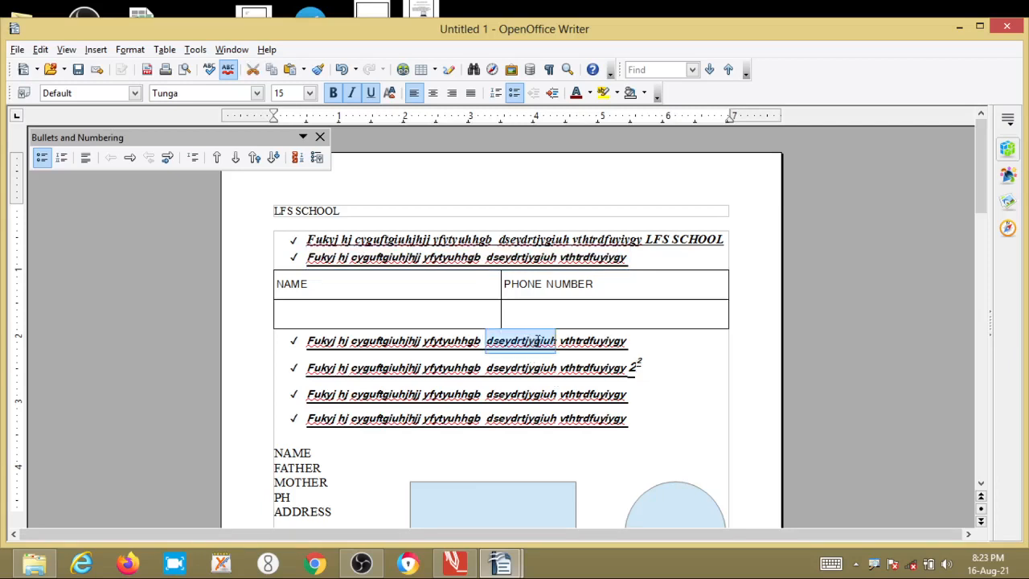
left_click(689, 356)
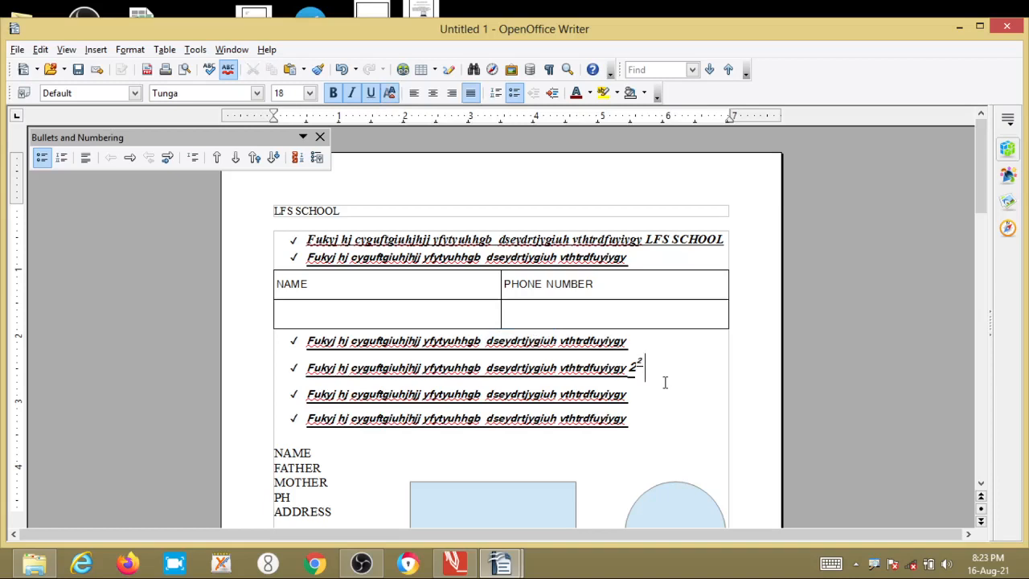
key("BackSpace")
key("BackSpace")
key("BackSpace")
key("BackSpace")
Enter a person's first name after the NAME label, separated by a space, and select only the word NAME.
scroll(667, 384, "down", 3)
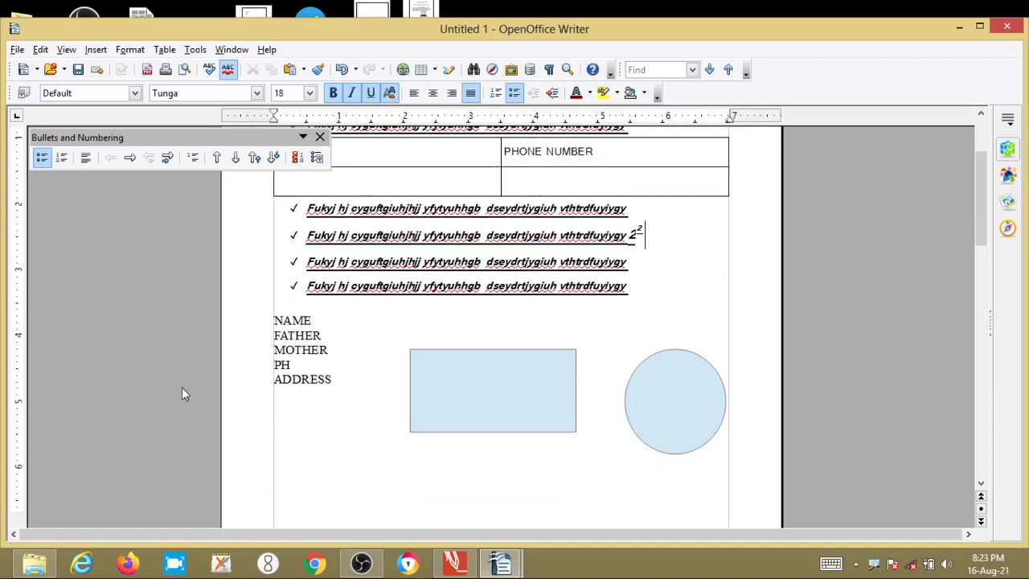
left_click(306, 335)
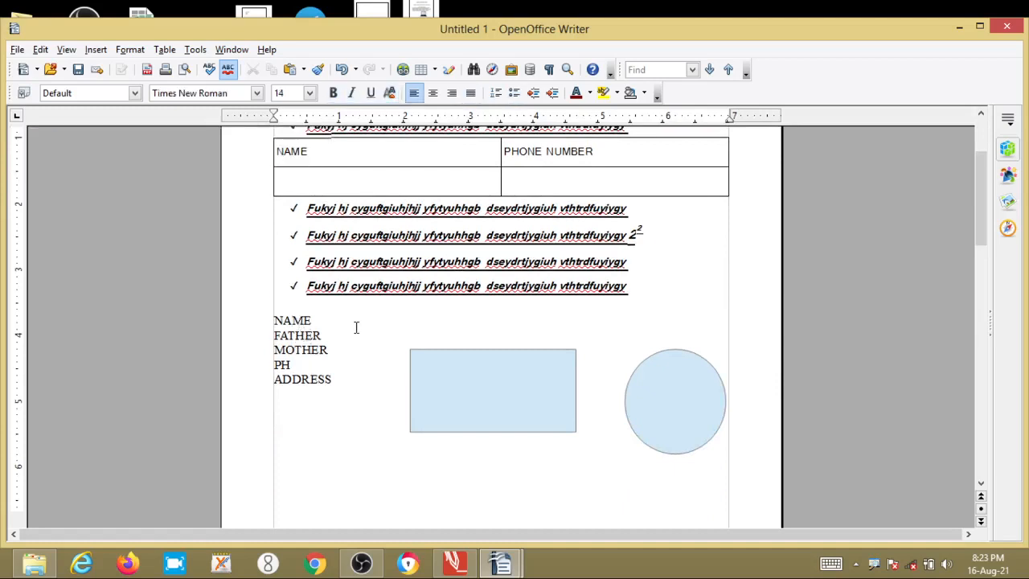
left_click(312, 322)
type("madhu")
key("Down")
double_click(292, 319)
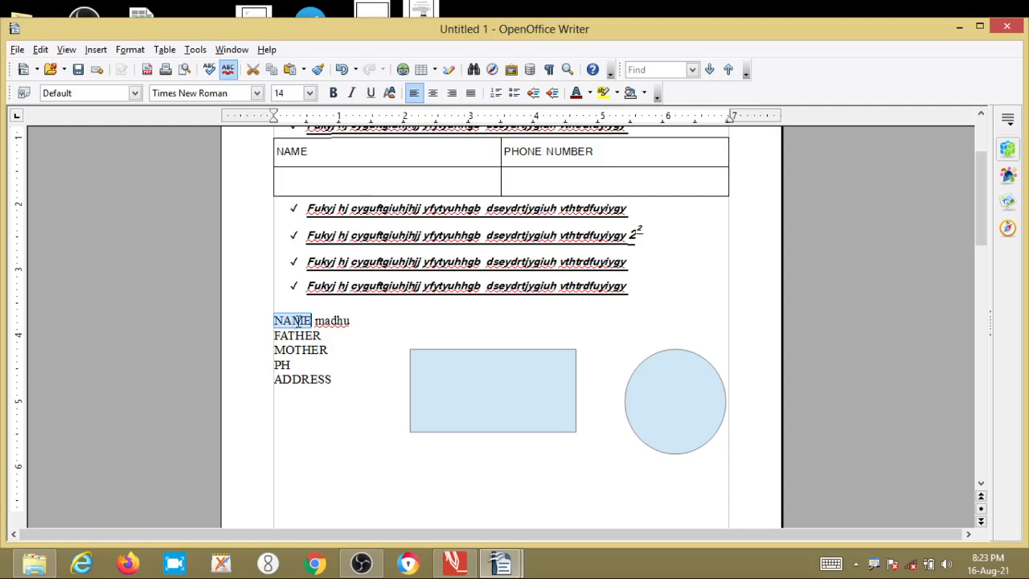
Remove the space between NAME and the entered name, and select the joined word.
left_click(315, 320)
key("BackSpace")
double_click(310, 320)
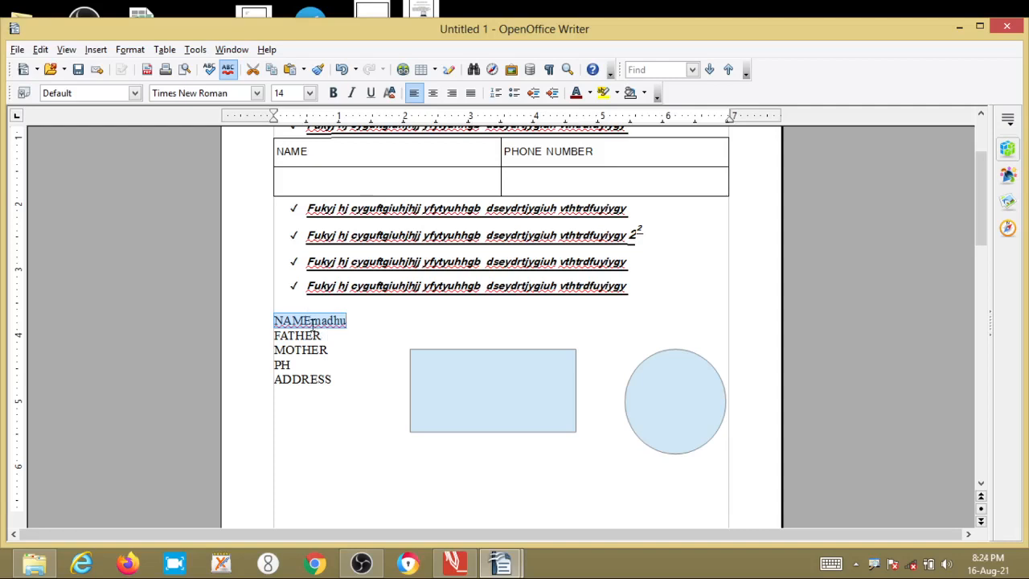
Put the space back between NAME and the entered name, and select each of the two words separately.
left_click(311, 321)
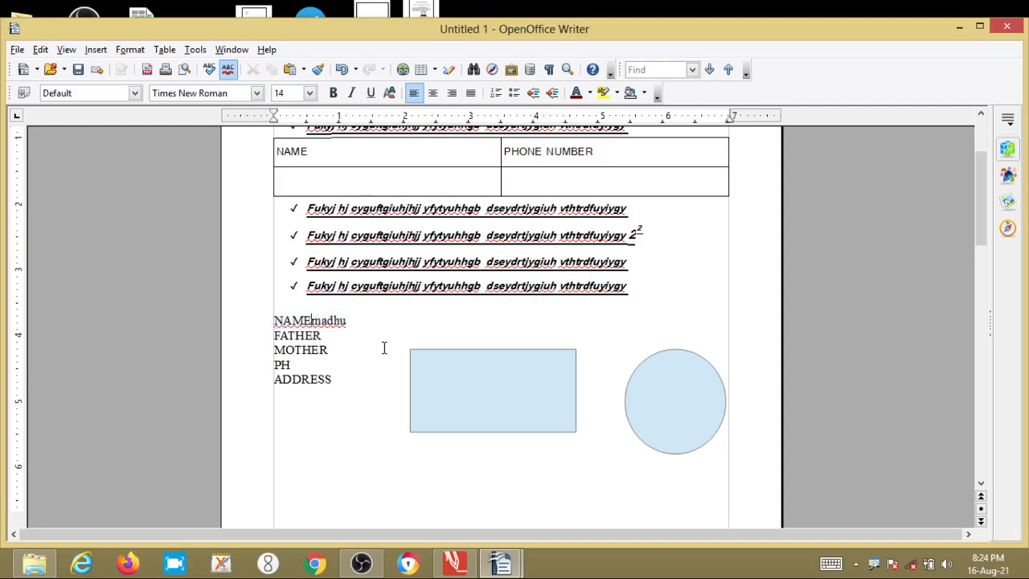
double_click(301, 319)
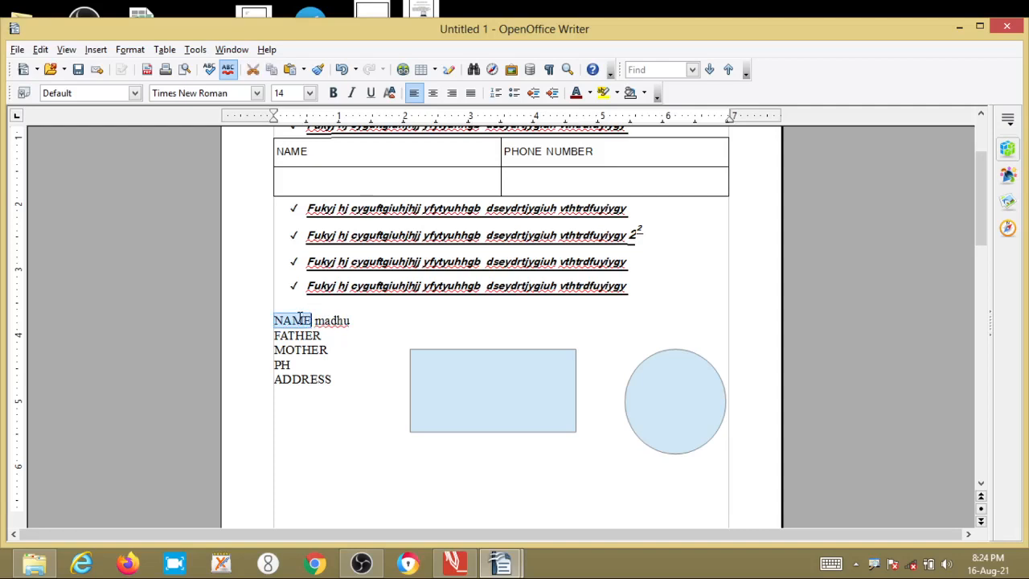
double_click(346, 319)
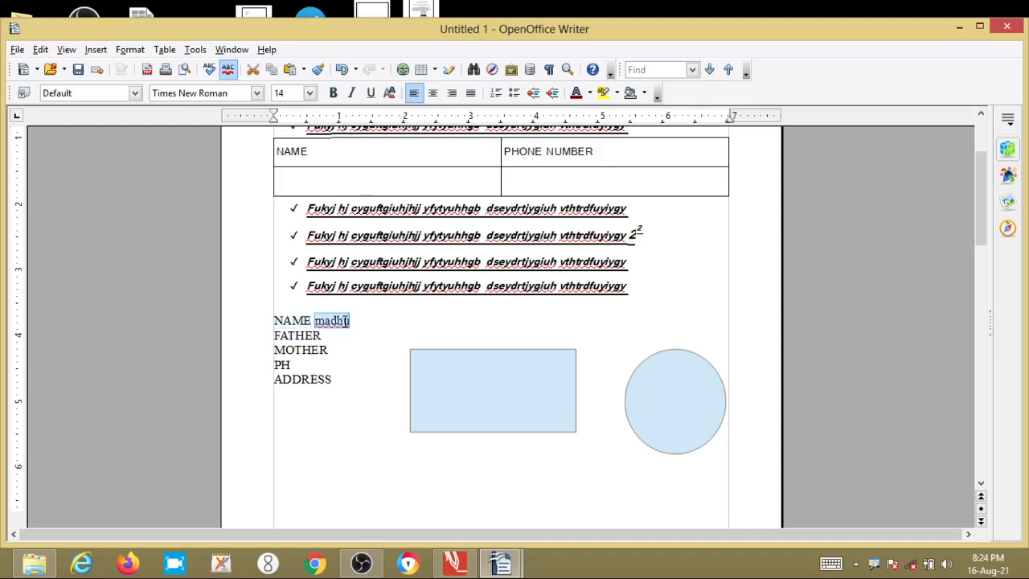
Select the third word of the last bullet, and the entire sentence of the bullet ending in 2 squared.
double_click(384, 287)
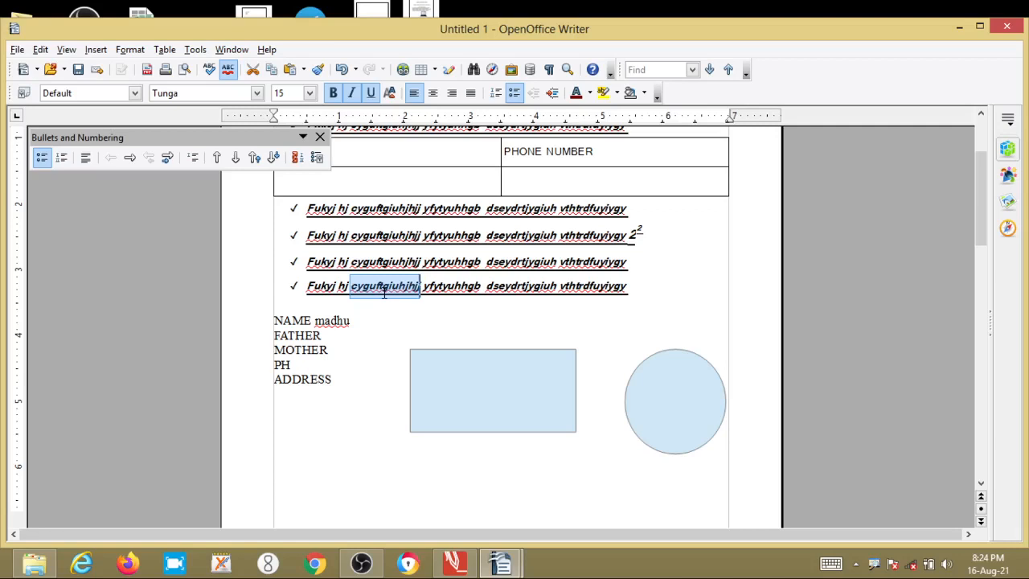
double_click(397, 235)
left_click(400, 236)
triple_click(399, 235)
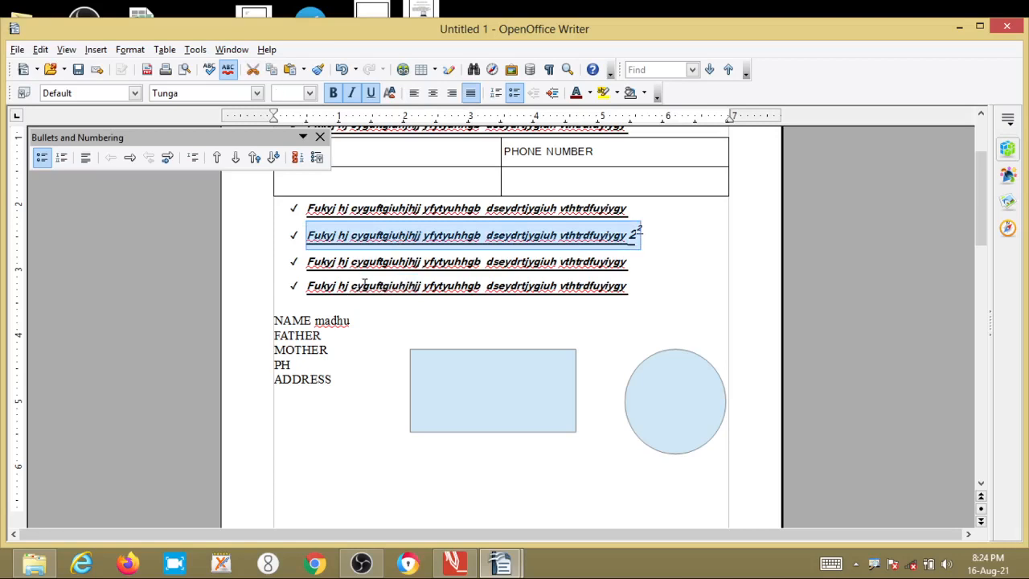
Select the entire sentence of the third bullet below the table, and clear the selection.
triple_click(392, 264)
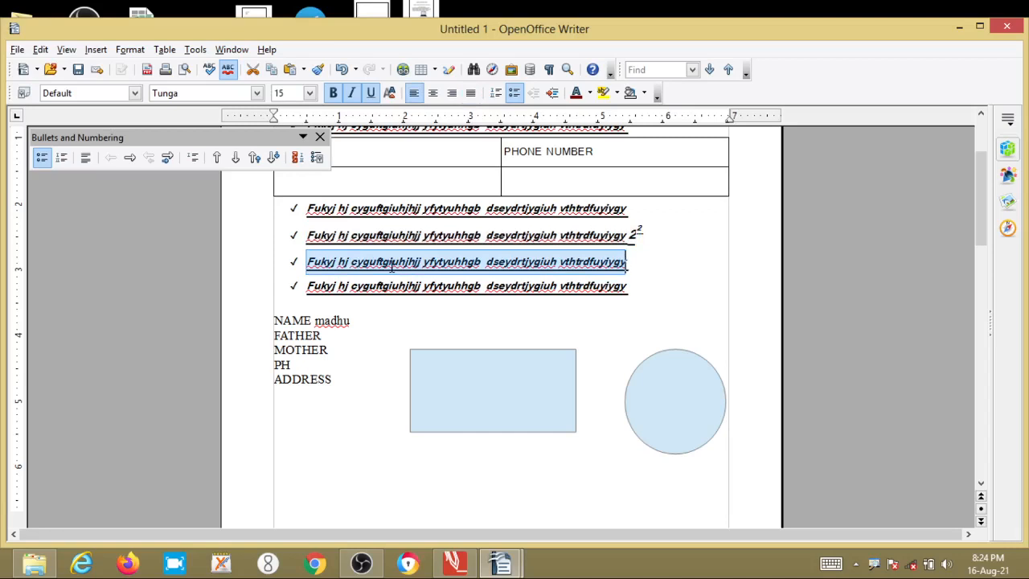
left_click(634, 331)
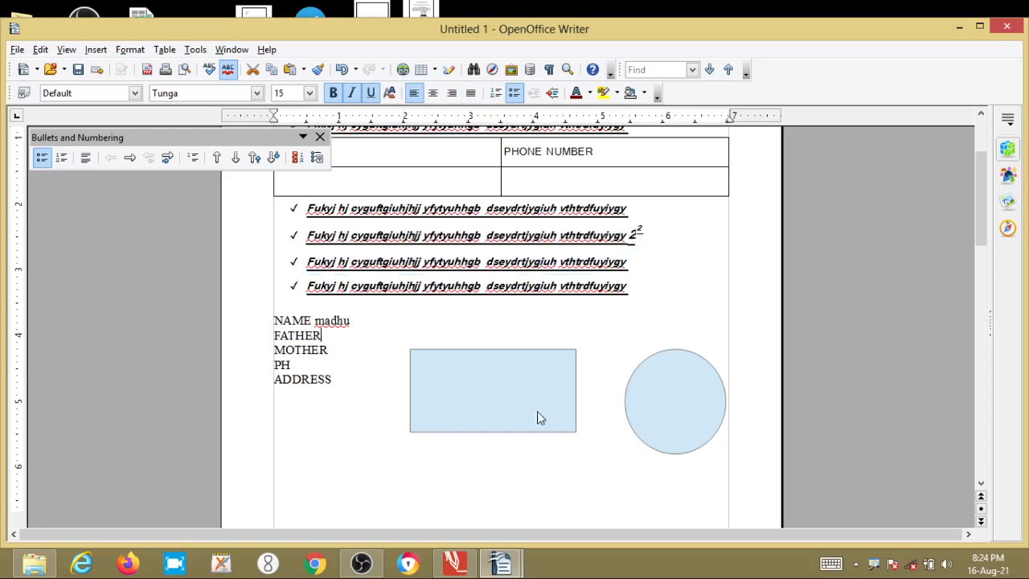
mouse_move(359, 570)
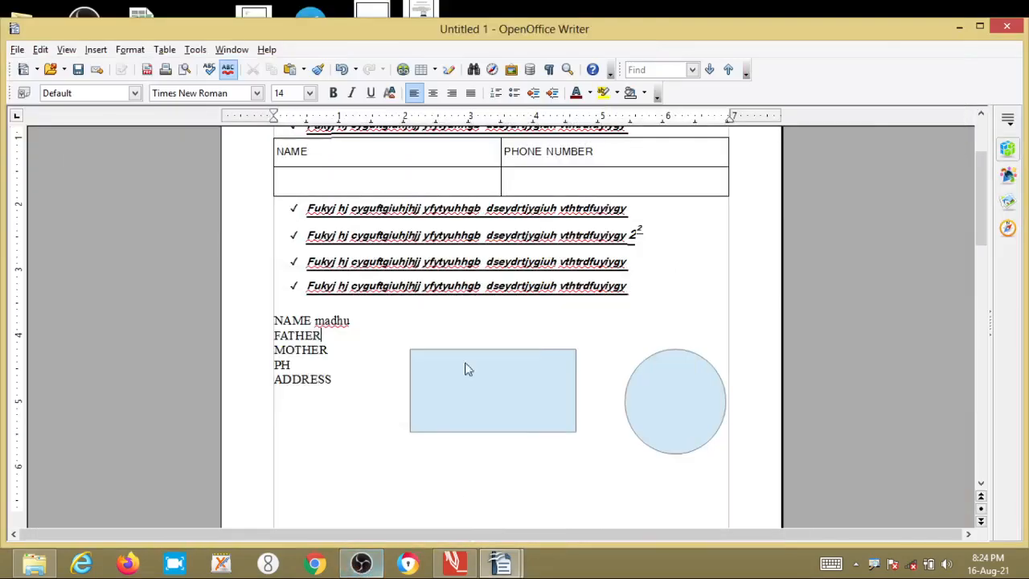
Select the whole bullet line ending in 2 squared twice, each time from its first character to the end of the line.
left_click(307, 236)
left_click_drag(307, 236, 651, 241)
left_click(683, 283)
left_click(307, 235)
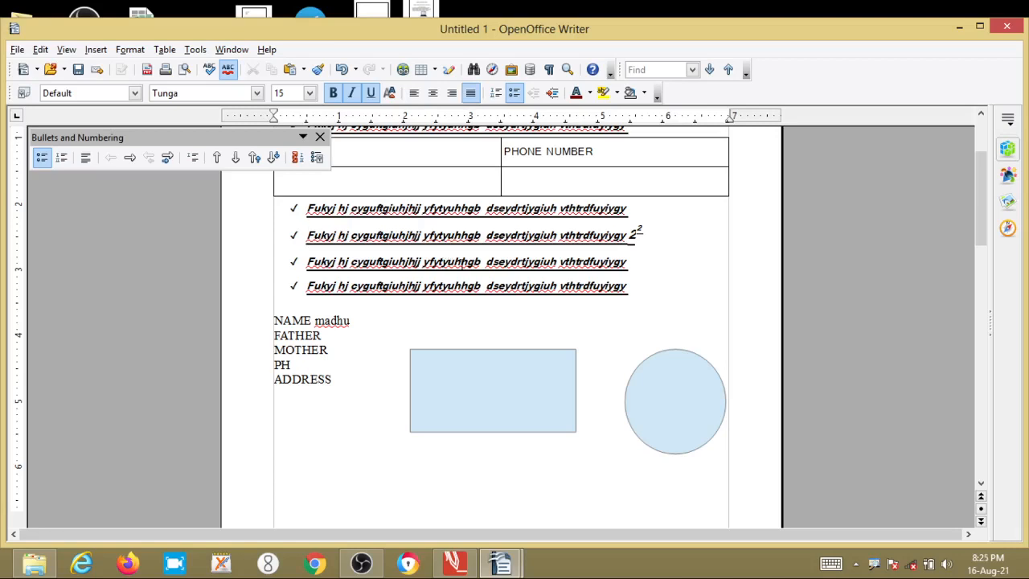
key("shift+End")
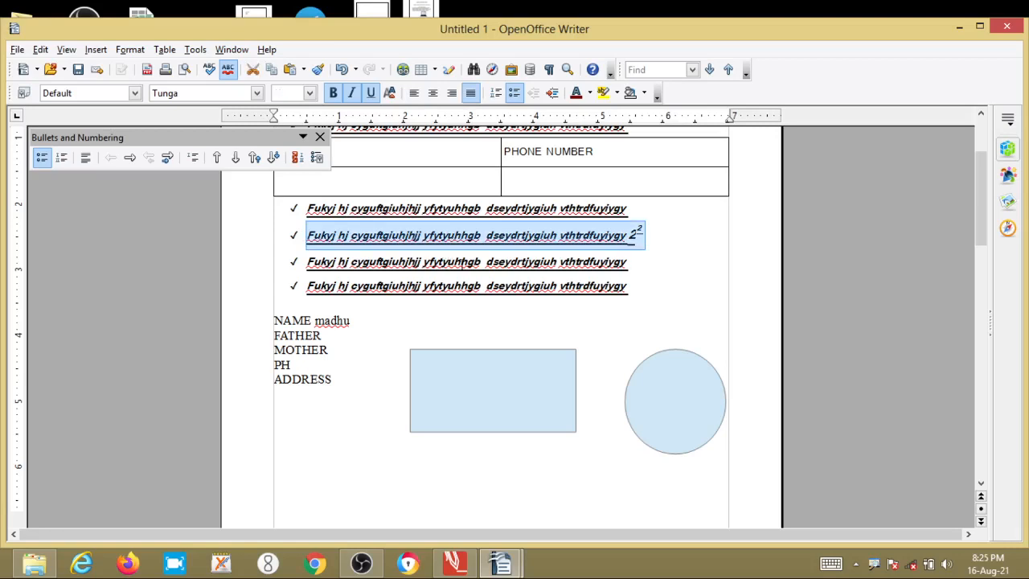
Select the third bullet line below the table from its end back to its start, and the entire sentence of the last bullet.
left_click(634, 255)
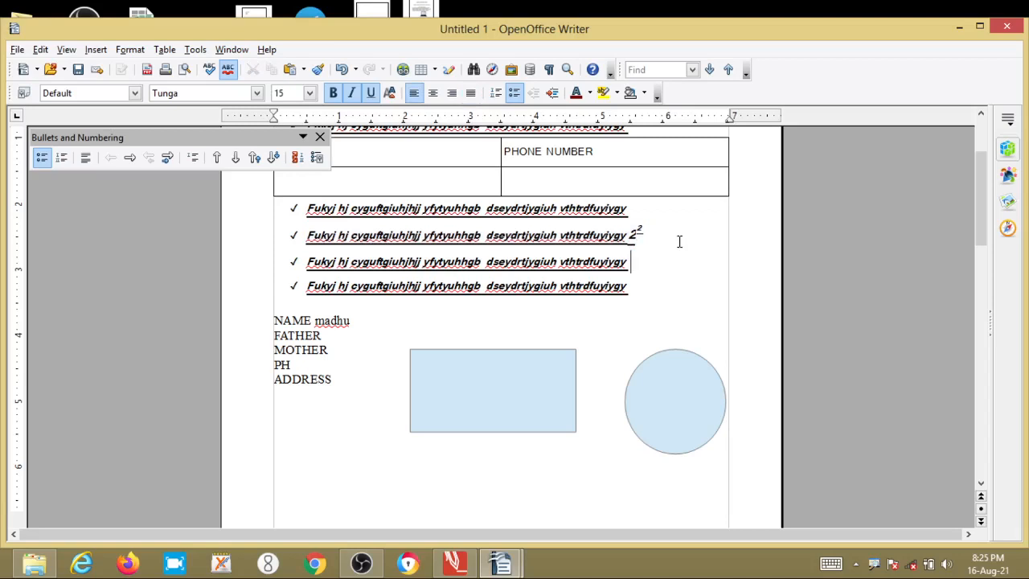
key("shift+Home")
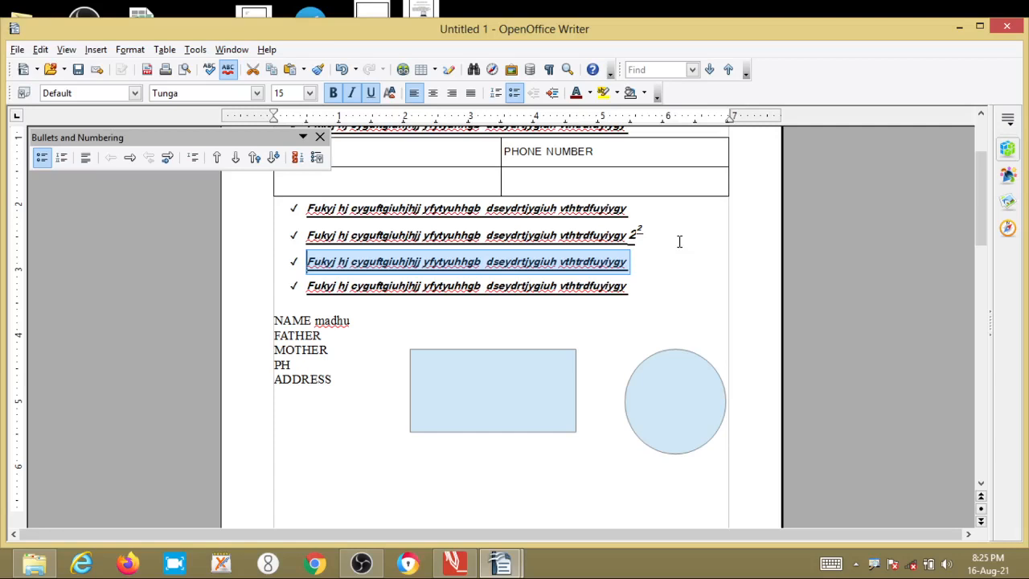
left_click(469, 291)
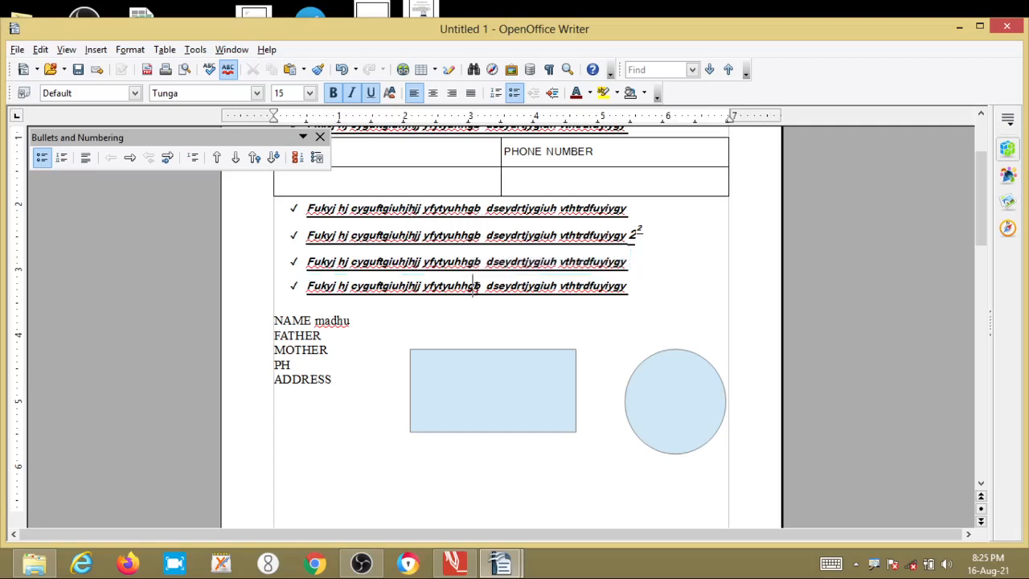
triple_click(474, 289)
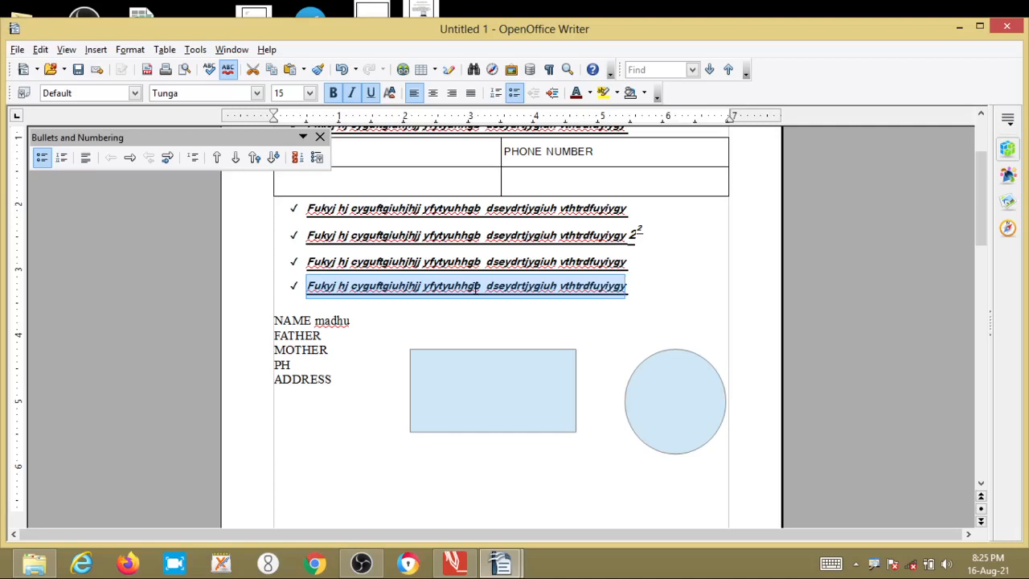
Copy the four bullet lines below the table and paste them into the empty area under the ADDRESS line and shapes.
scroll(462, 336, "up", 3)
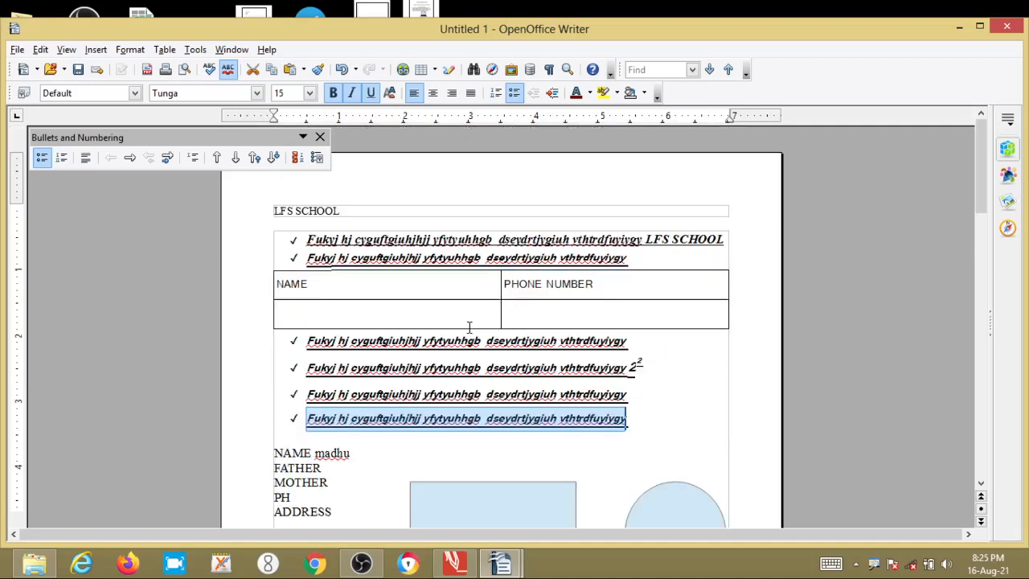
scroll(318, 370, "down", 2)
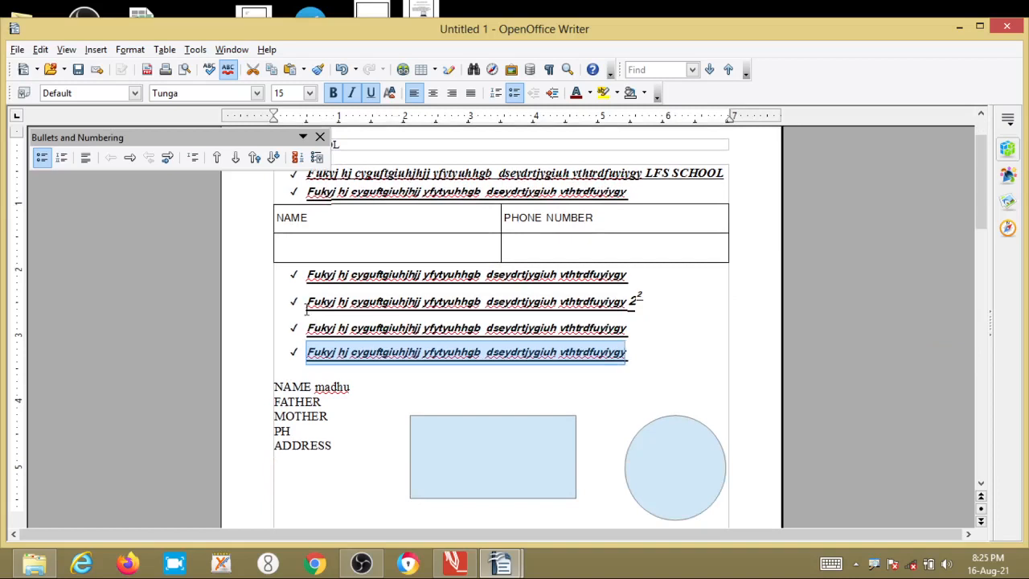
left_click(648, 363)
left_click_drag(648, 363, 301, 276)
key("ctrl+c")
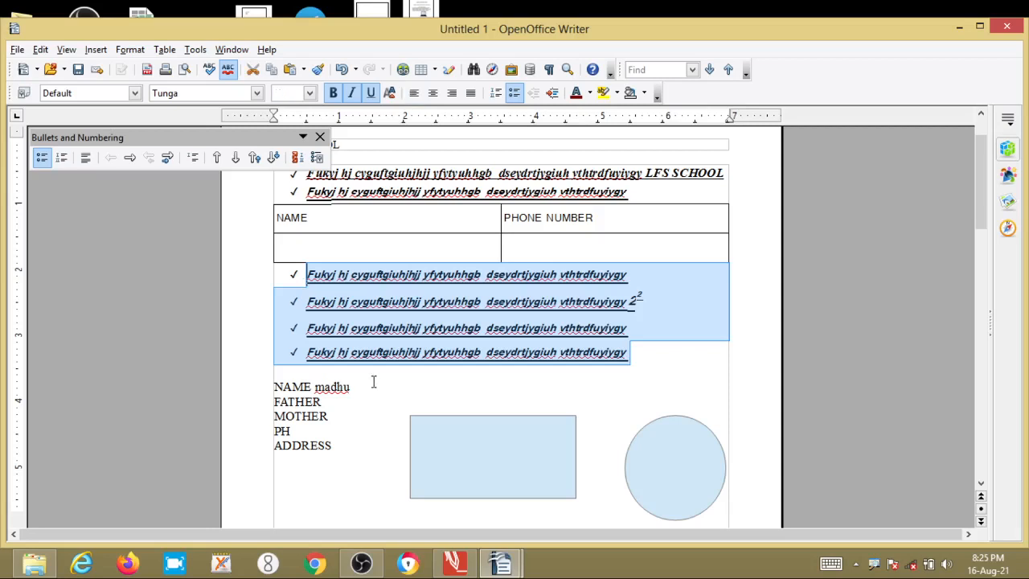
scroll(361, 347, "down", 3)
left_click(328, 384)
key("ctrl+v")
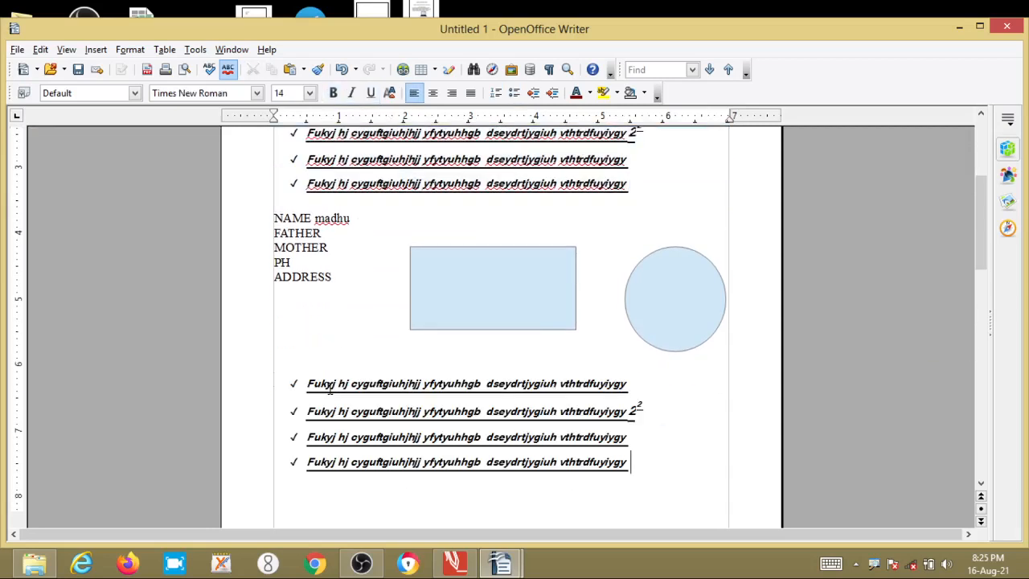
Join the four pasted bullets into one continuous bulleted paragraph, with a space after 2 squared.
left_click(308, 411)
key("BackSpace")
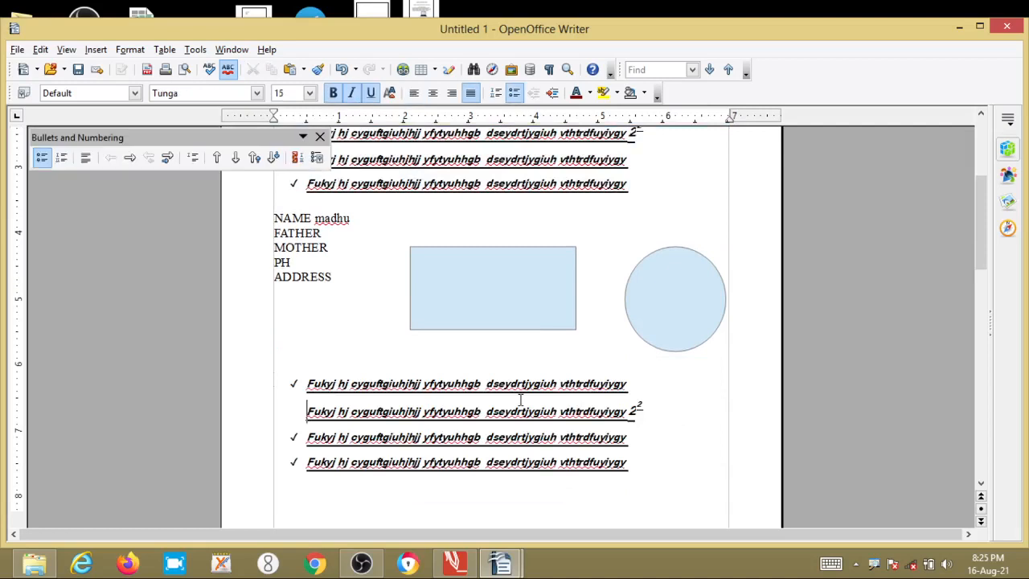
key("BackSpace")
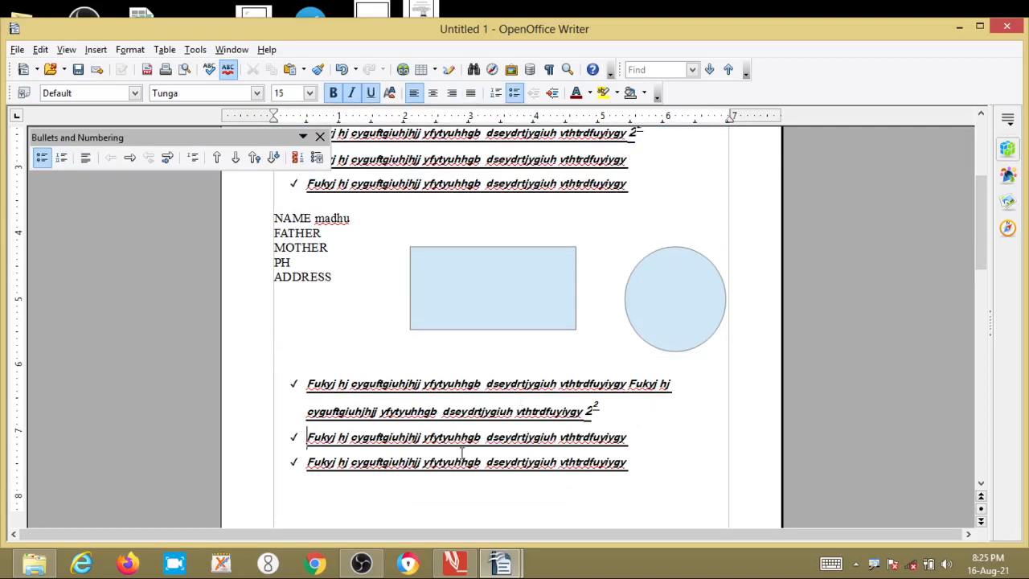
key("BackSpace")
key("BackSpace")
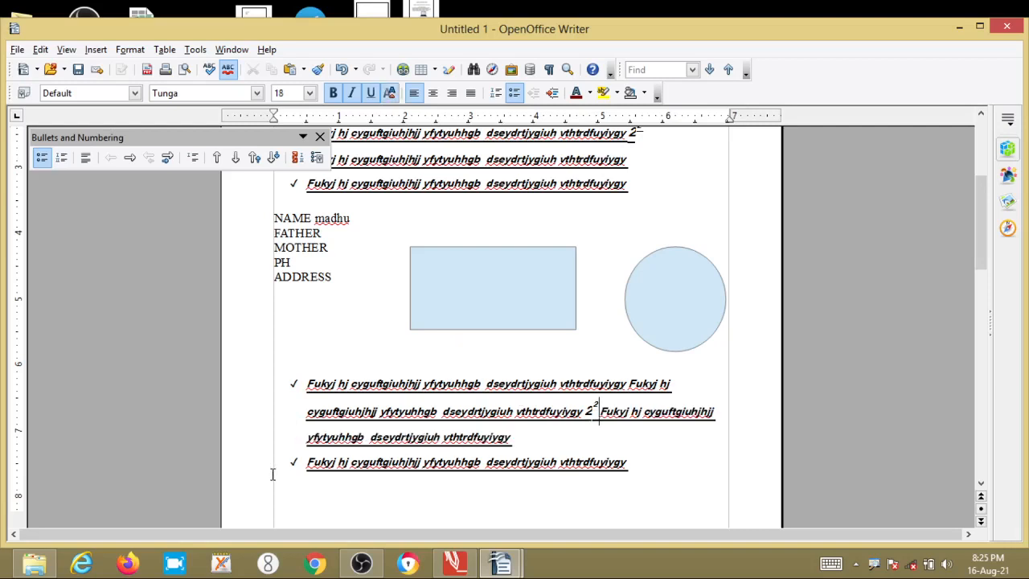
left_click(300, 456)
key("BackSpace")
key("BackSpace")
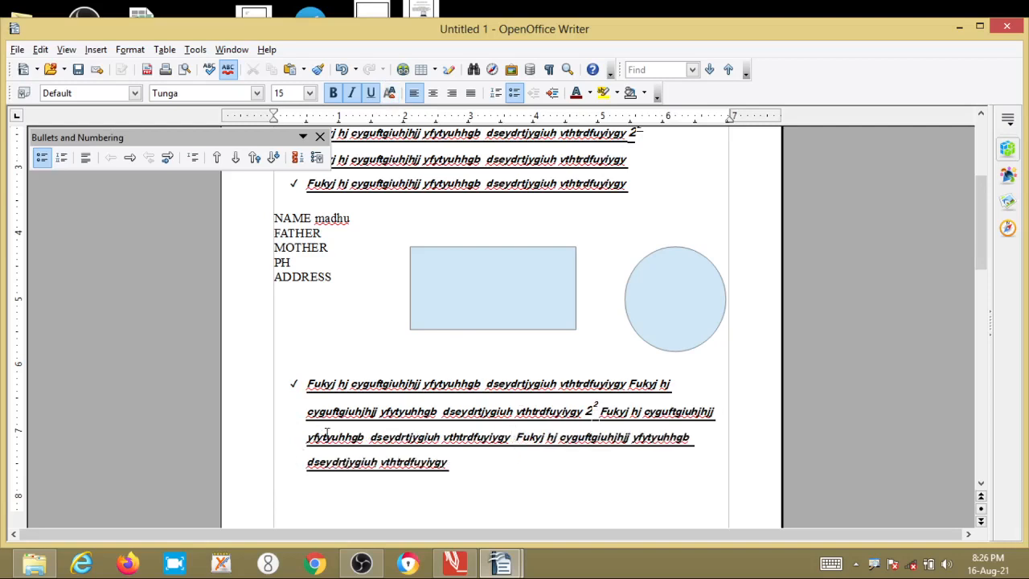
left_click(594, 412)
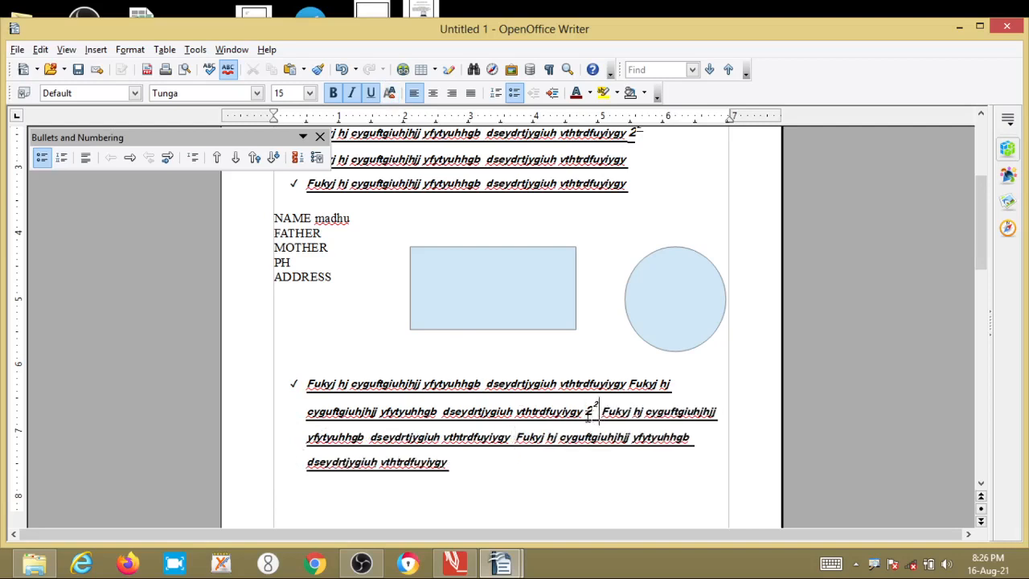
Select the whole joined paragraph and remove its underline.
left_click_drag(450, 464, 306, 383)
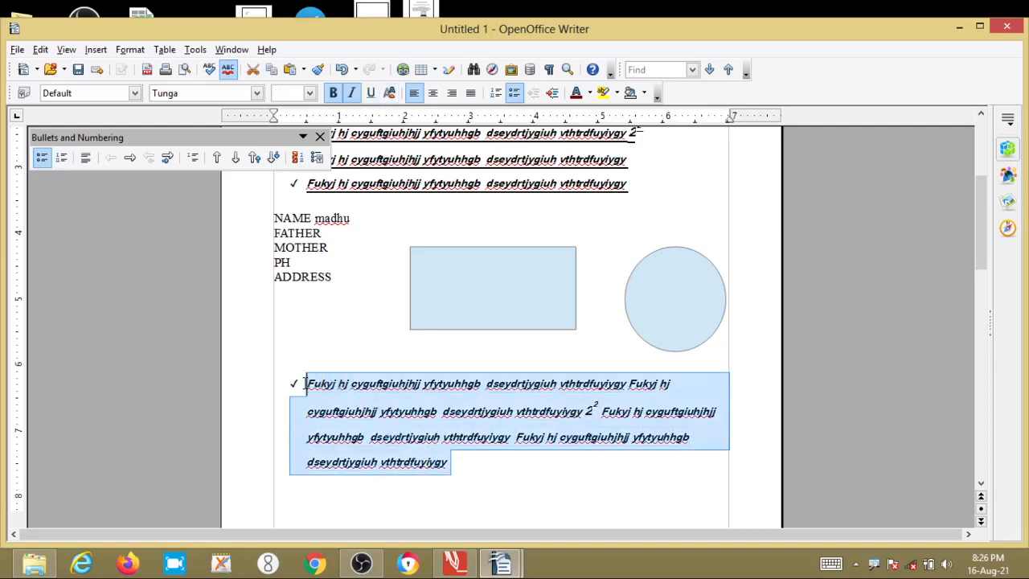
left_click(518, 468)
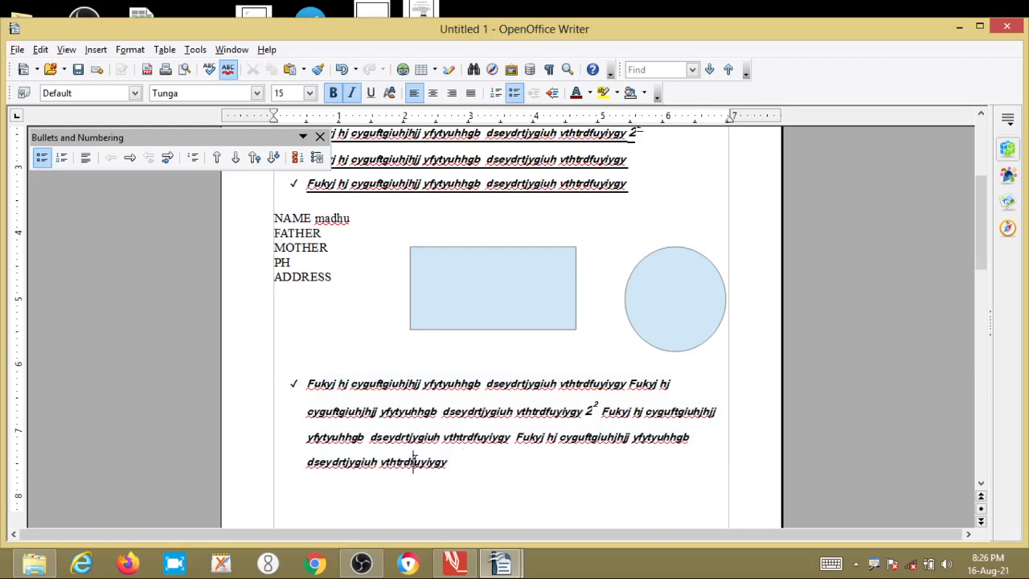
Select the last word of the joined paragraph and the paragraph's full text, and clear the selection.
double_click(414, 462)
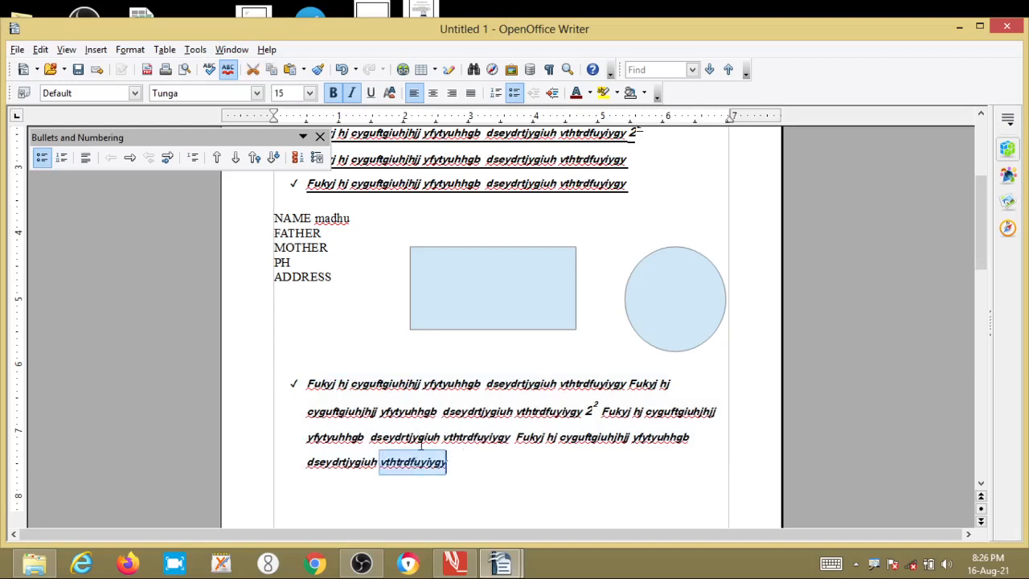
triple_click(427, 435)
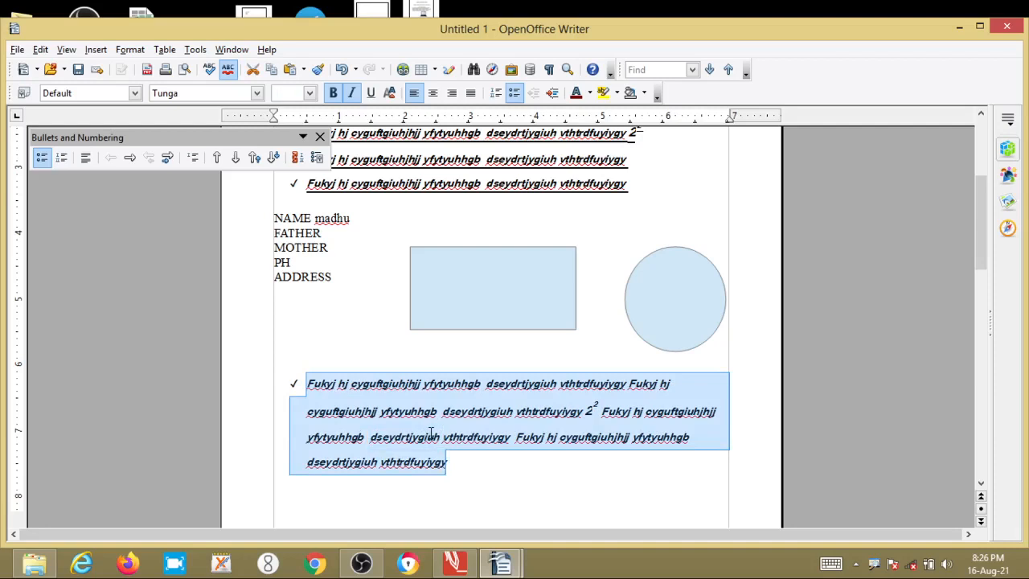
left_click(428, 434)
double_click(447, 436)
left_click(448, 437)
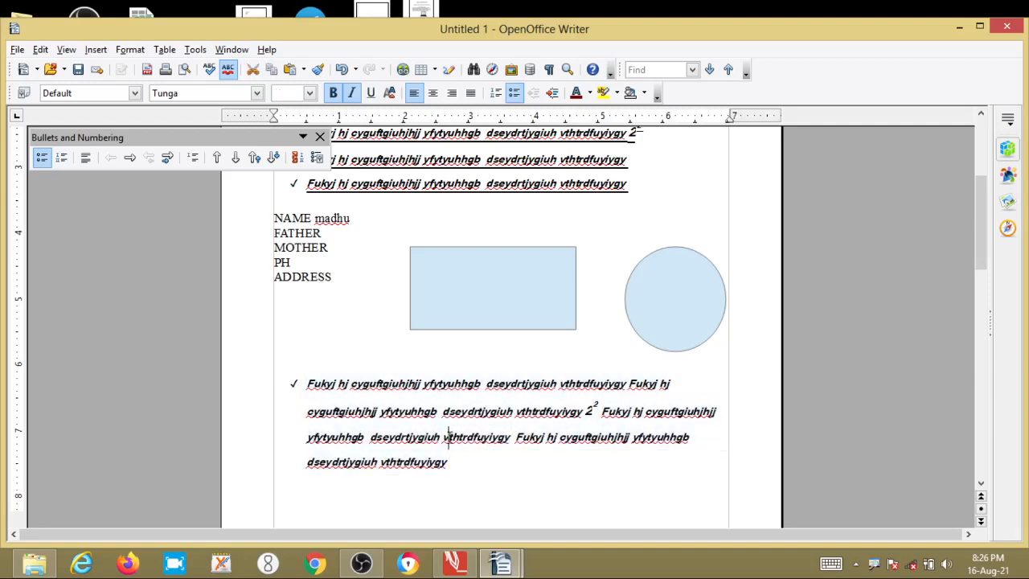
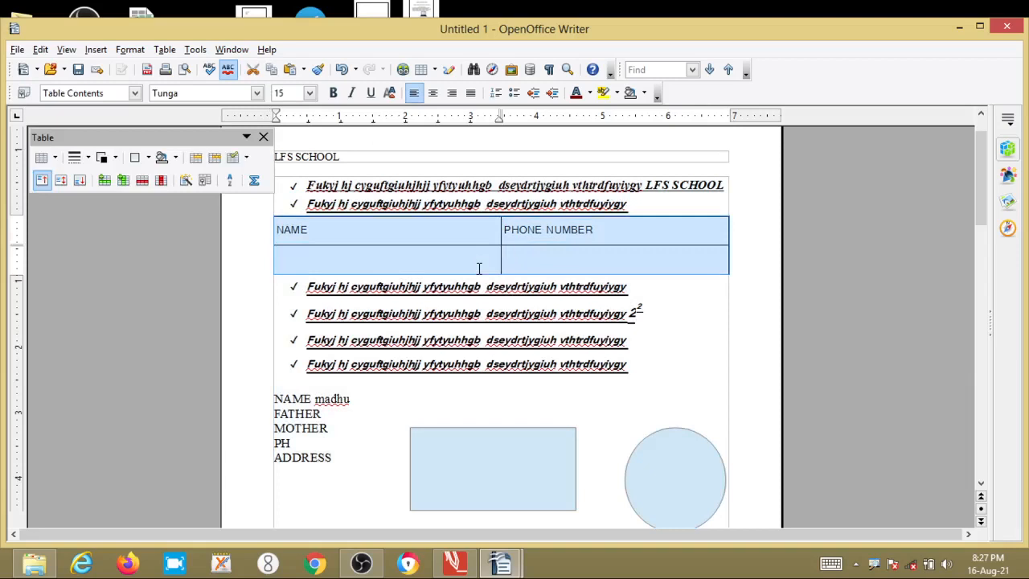
Clear the table selection and select the entire document from within the first bullet below the table.
left_click(438, 266)
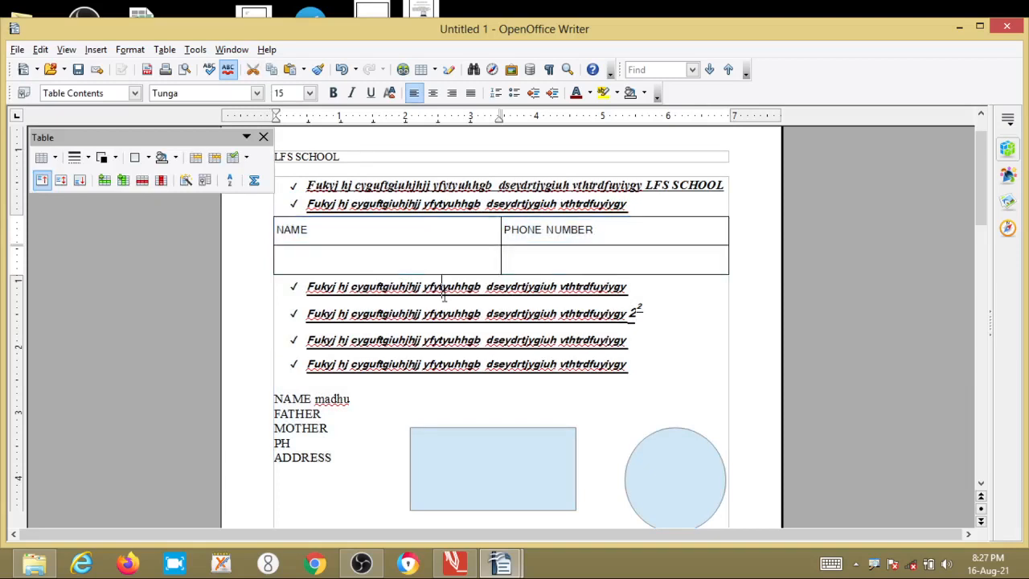
left_click(445, 298)
key("ctrl+a")
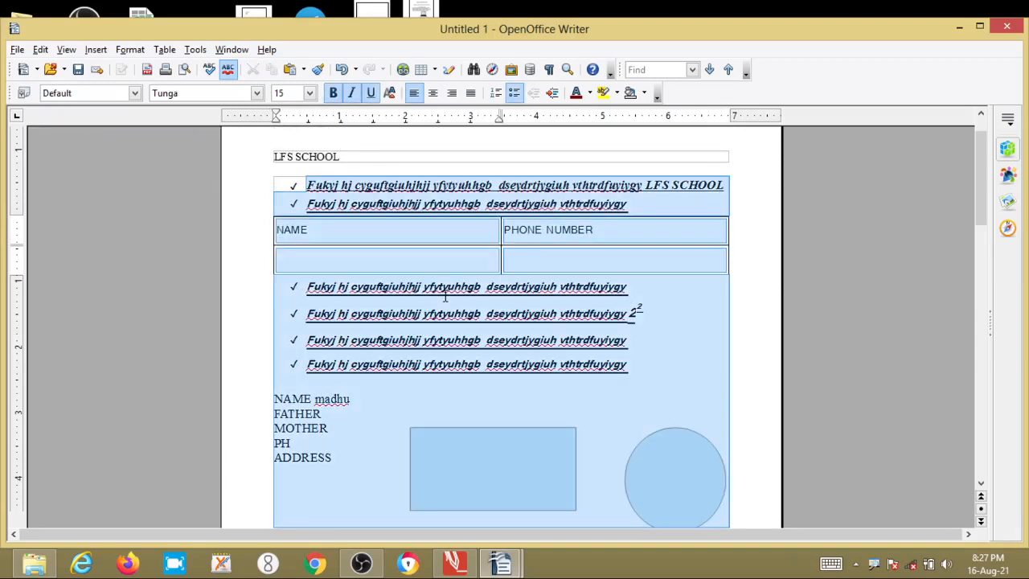
Select the text NAME in the table's first cell, and place the cursor in the empty cell below it.
left_click(469, 234)
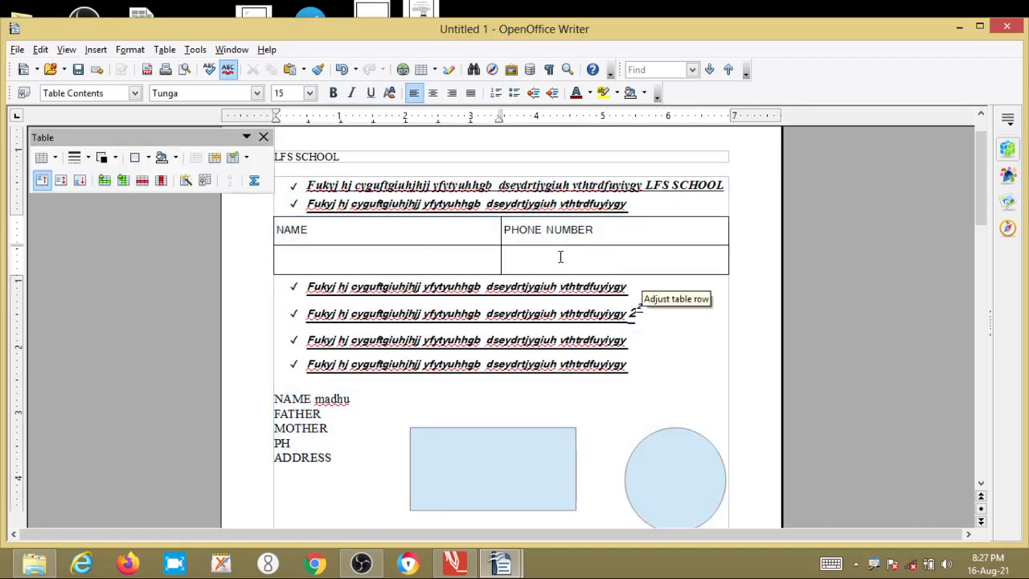
key("shift+Home")
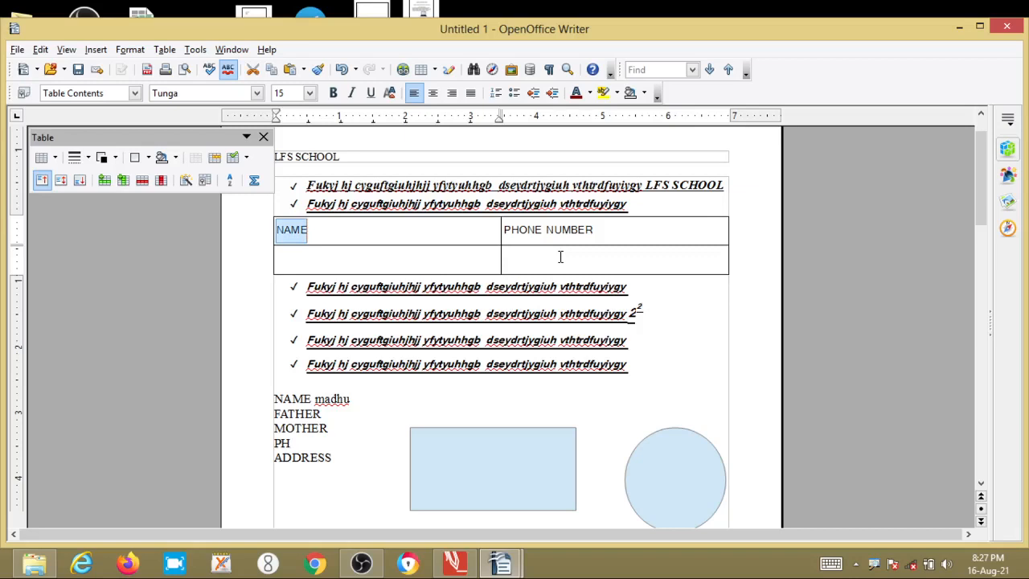
left_click(448, 232)
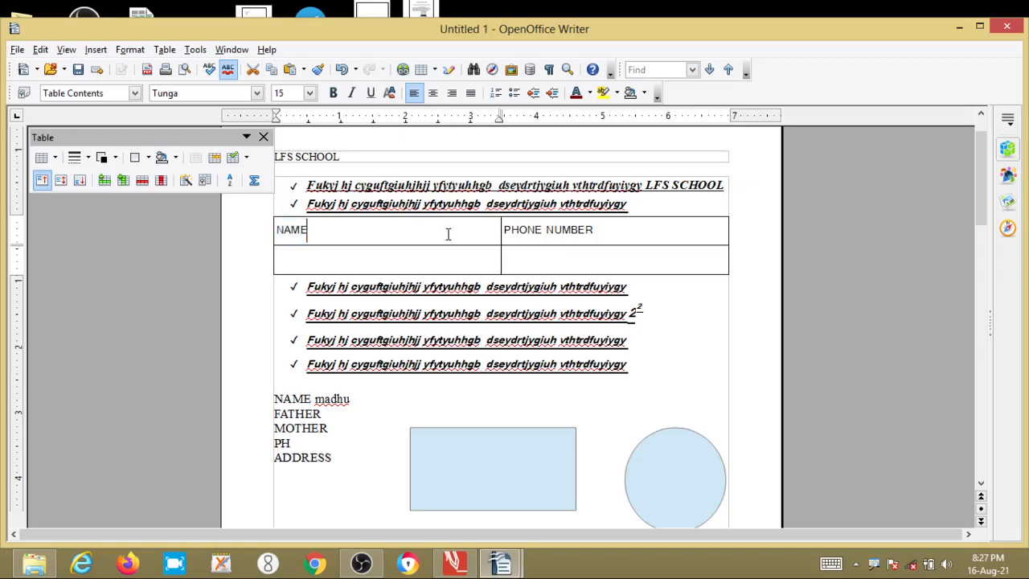
left_click(454, 250)
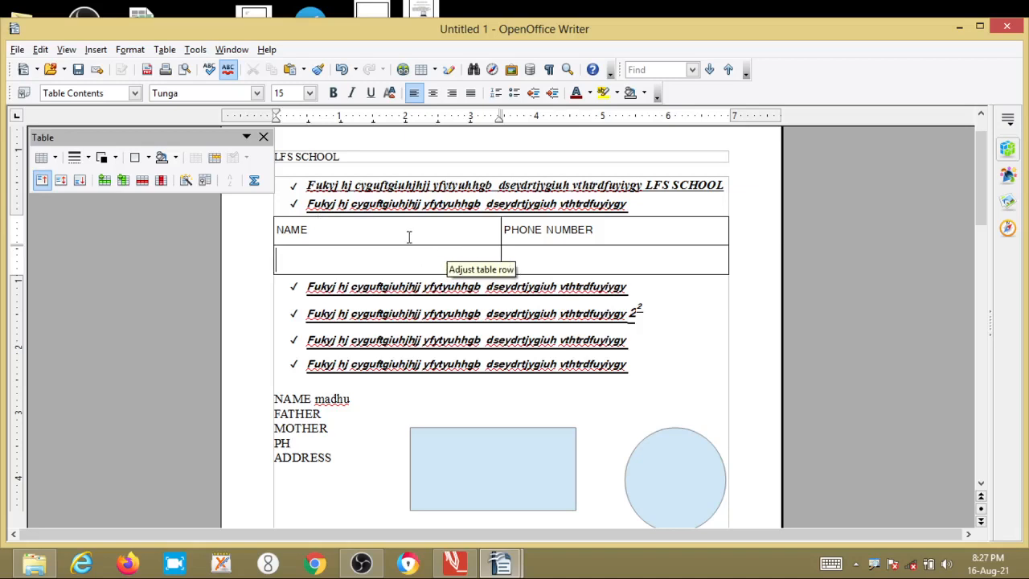
Select the entire document with the cursor at the end of the third bullet below the table, and clear the selection.
left_click(674, 338)
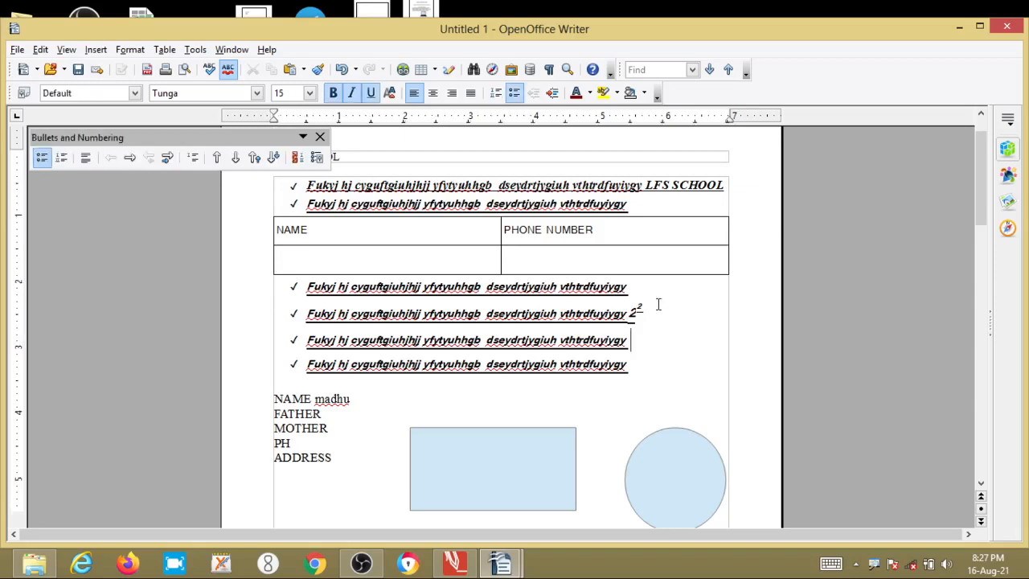
key("ctrl+a")
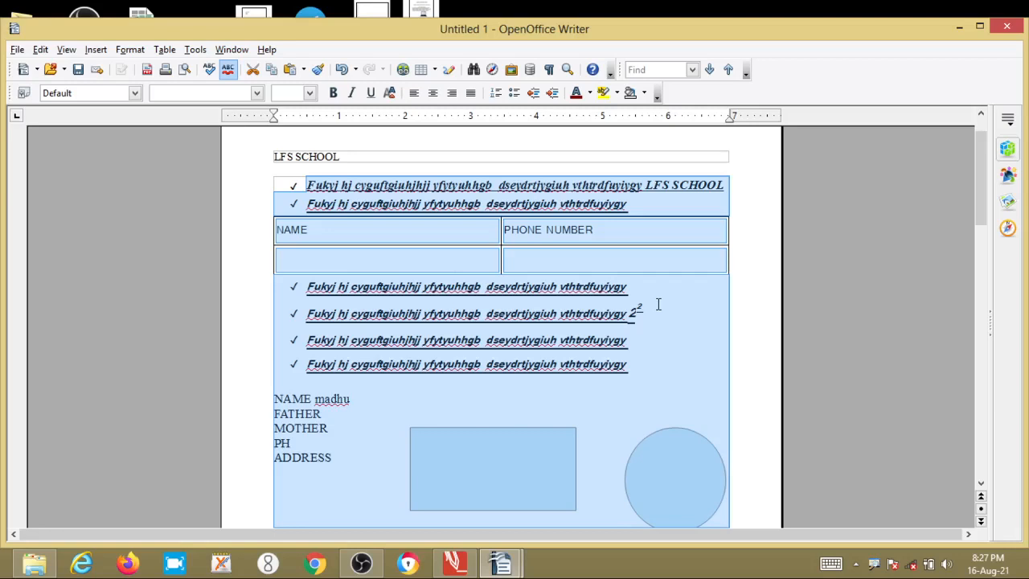
left_click(582, 313)
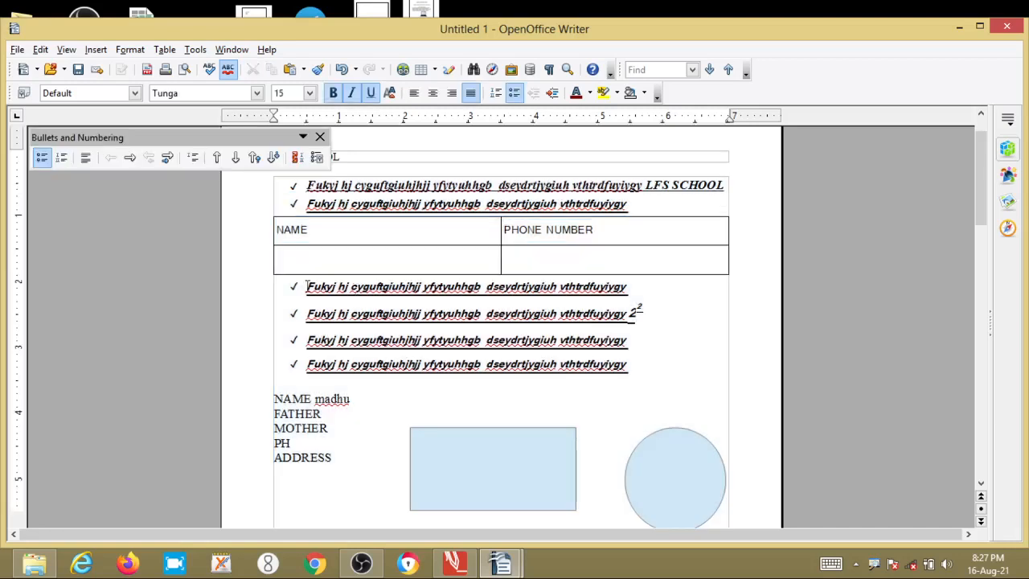
Select the first two words of the first bullet below the table, and the last word of the last bullet.
left_click_drag(307, 286, 351, 287)
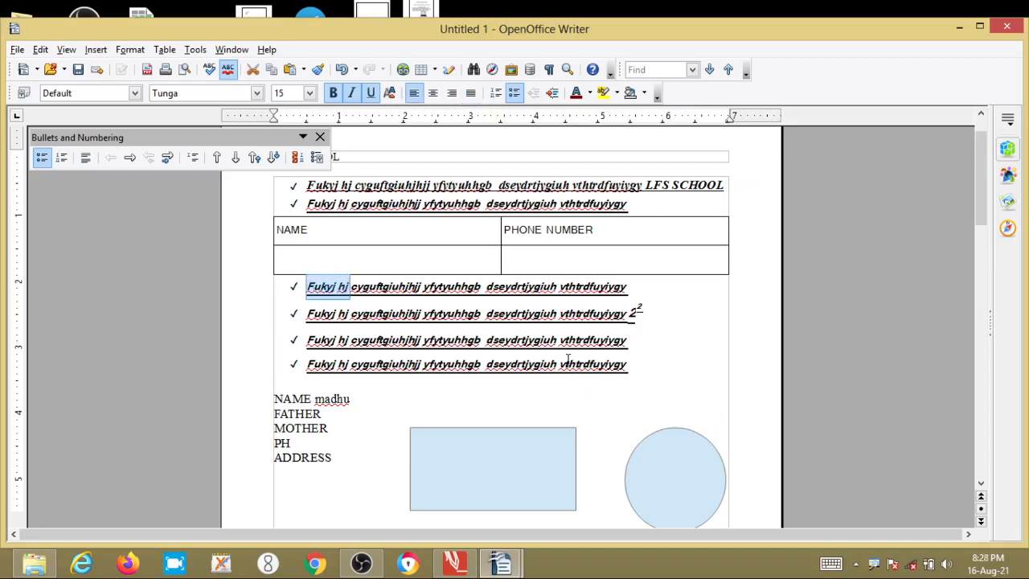
left_click_drag(560, 364, 641, 363)
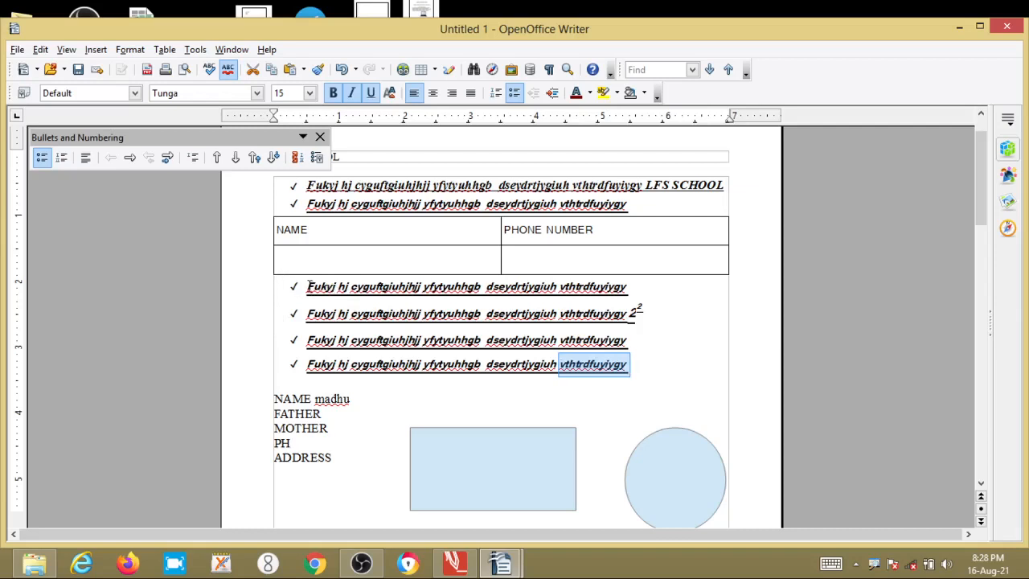
Select together the first two words below the table, the last word of the fourth bullet below it, PHONE NUMBER, and most of the NAME line.
left_click_drag(308, 287, 369, 288)
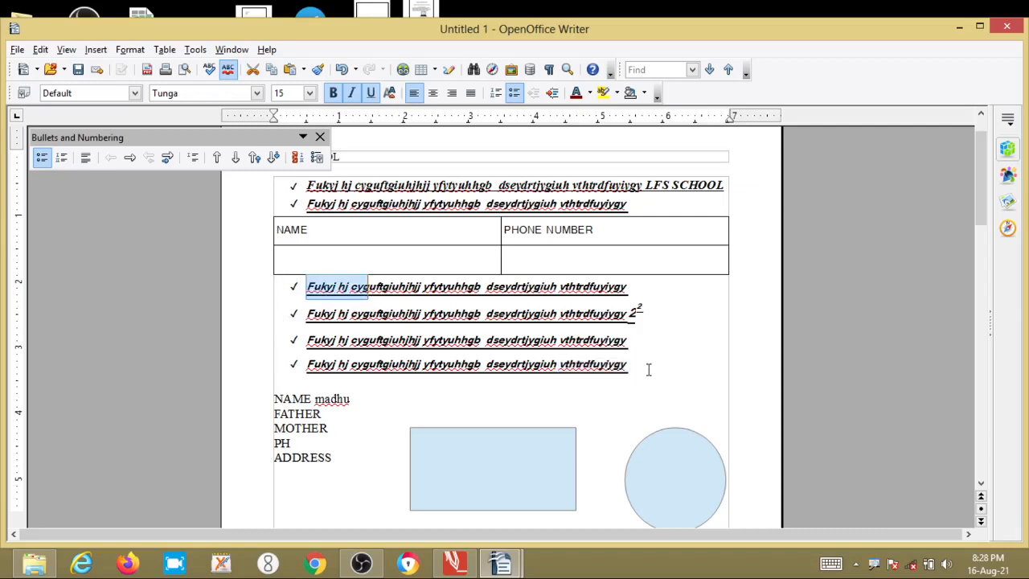
left_click(390, 404)
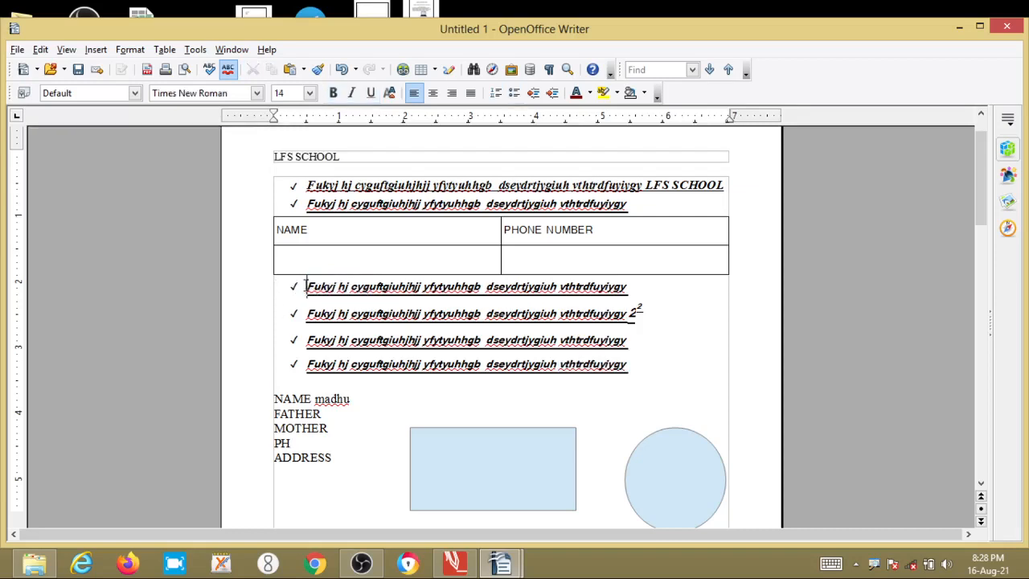
left_click_drag(306, 287, 351, 287)
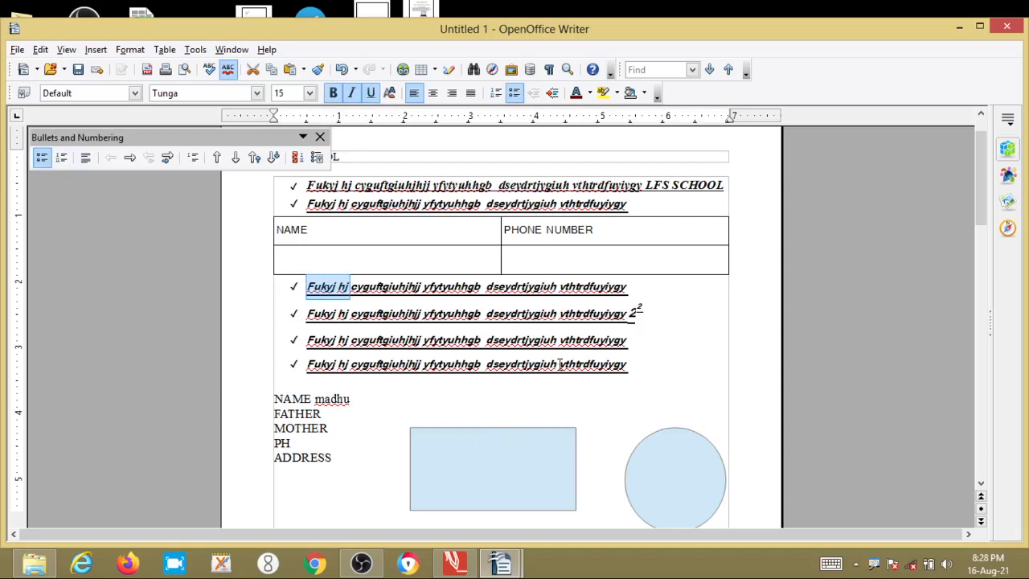
left_click_drag(560, 364, 631, 365)
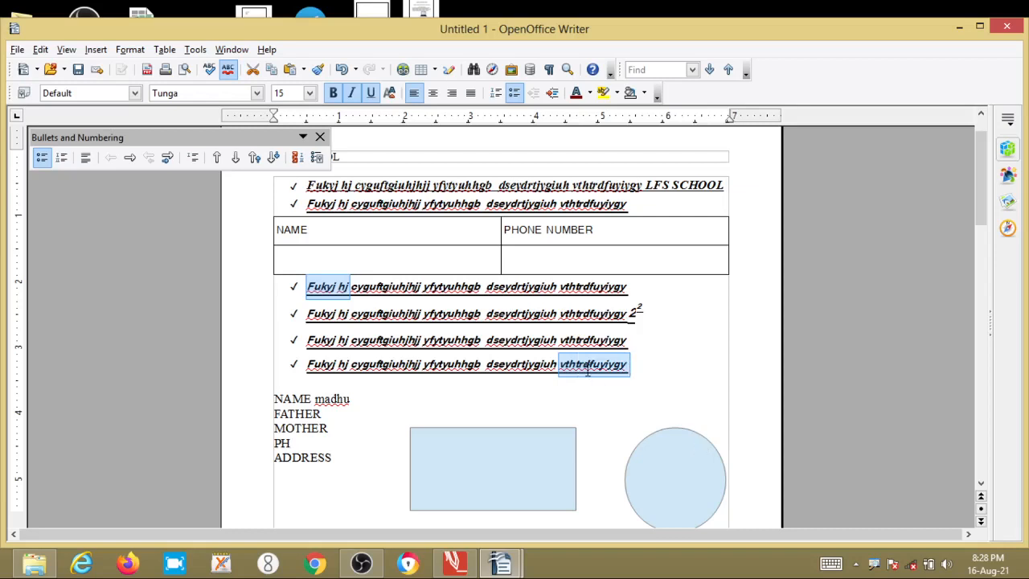
left_click_drag(504, 225, 597, 225)
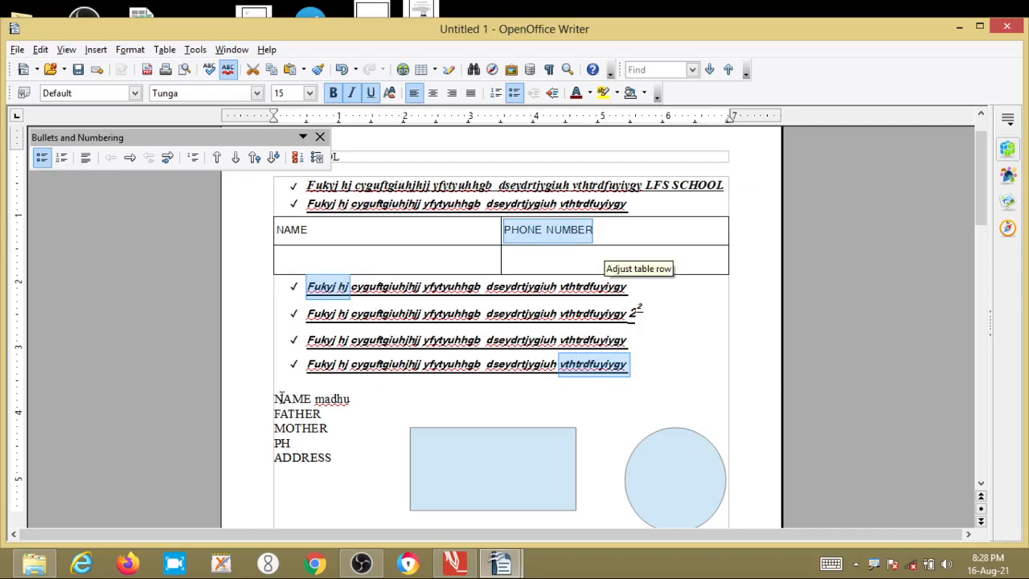
left_click_drag(274, 397, 367, 400)
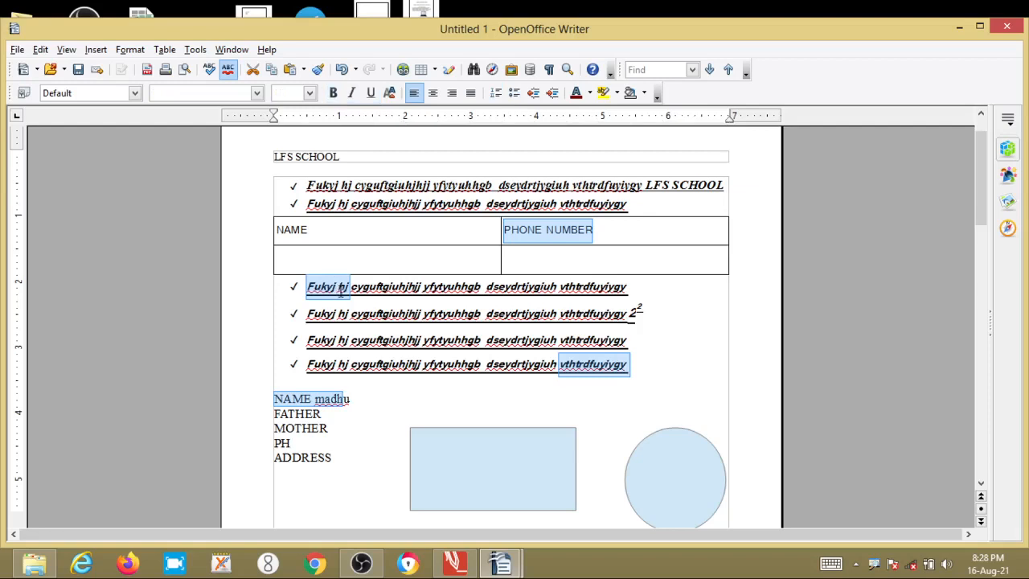
Copy the non-adjacent selections and paste them as one line in the blank area of the second page.
right_click(344, 287)
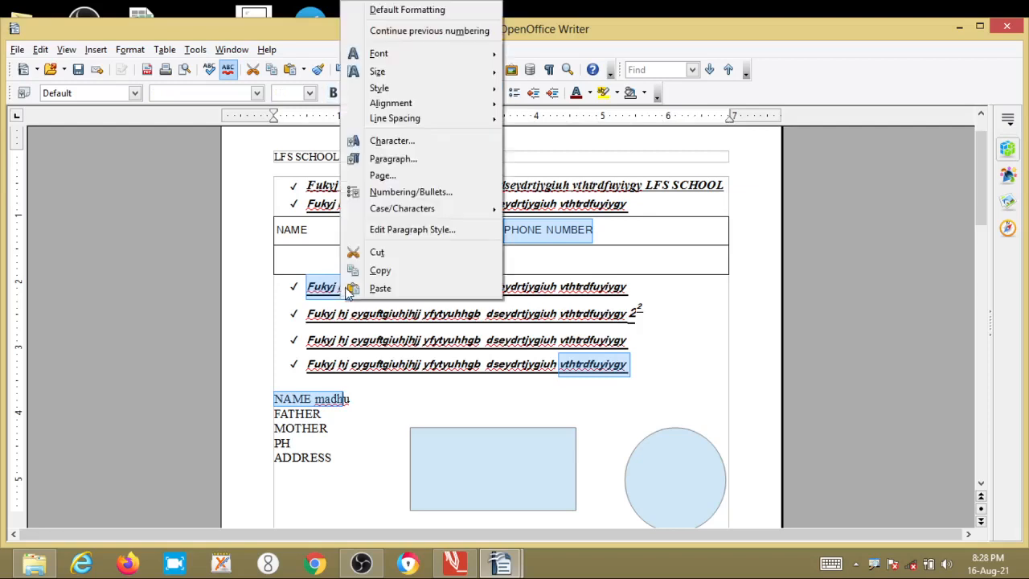
left_click(397, 270)
scroll(438, 298, "down", 15)
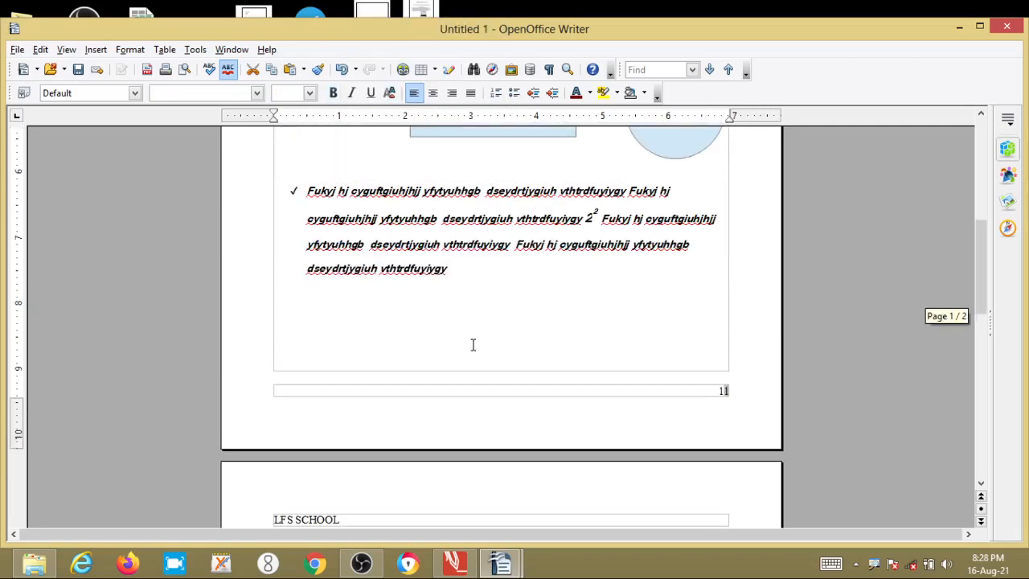
scroll(441, 320, "down", 5)
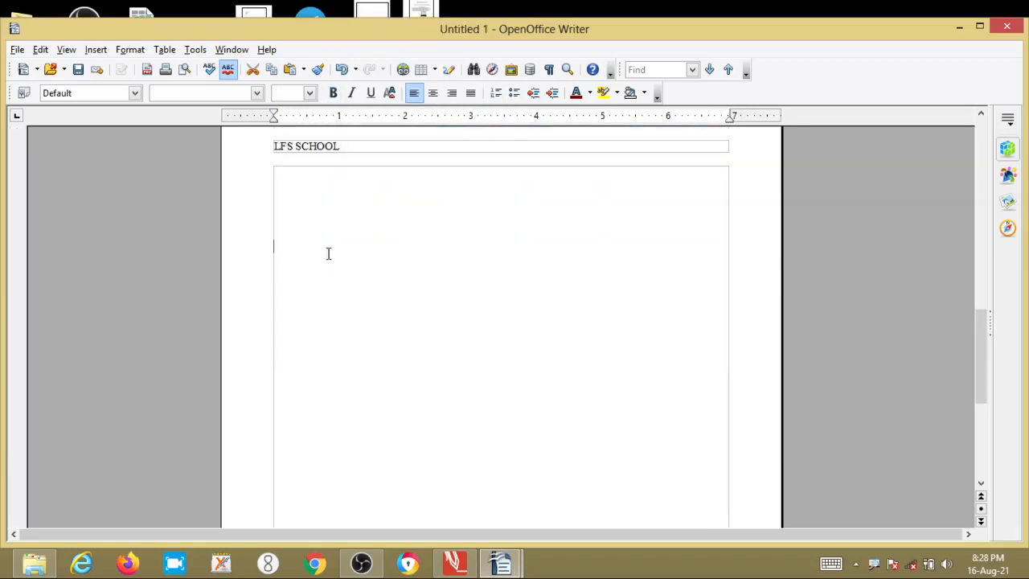
left_click(329, 253)
key("ctrl+v")
left_click(342, 254)
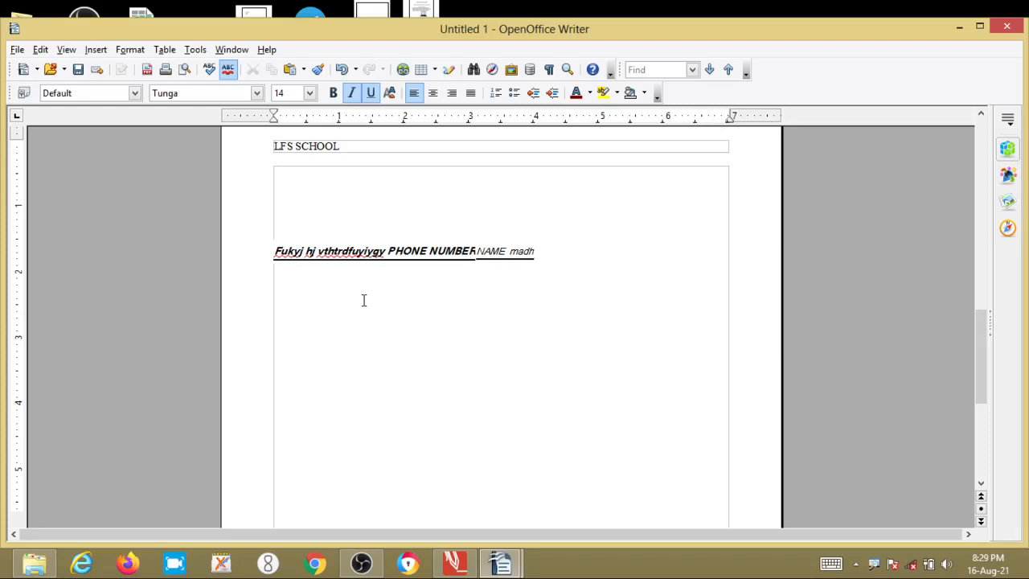
Extend a selection line by line from the end of the long bulleted paragraph up to the middle of the second bullet below the table.
scroll(363, 300, "up", 10)
left_click(469, 305)
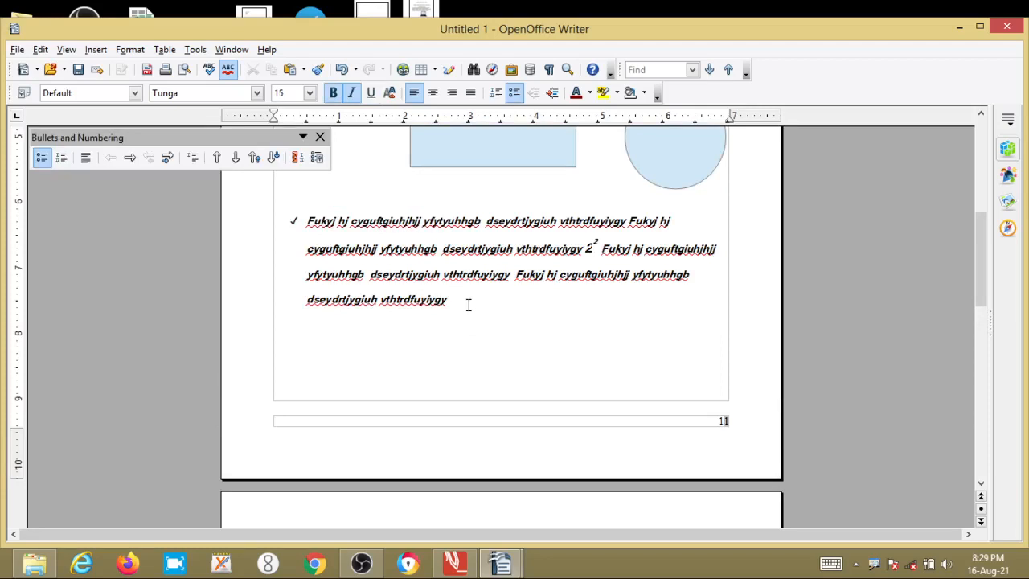
key("shift+Up")
key("shift+Up")
key("shift+Up")
key("shift+Up")
key("shift+Up")
key("shift+Up")
key("shift+Up")
key("shift+Up")
key("shift+Up")
key("shift+Up")
key("shift+Up")
key("shift+Up")
key("shift+Up")
key("shift+Up")
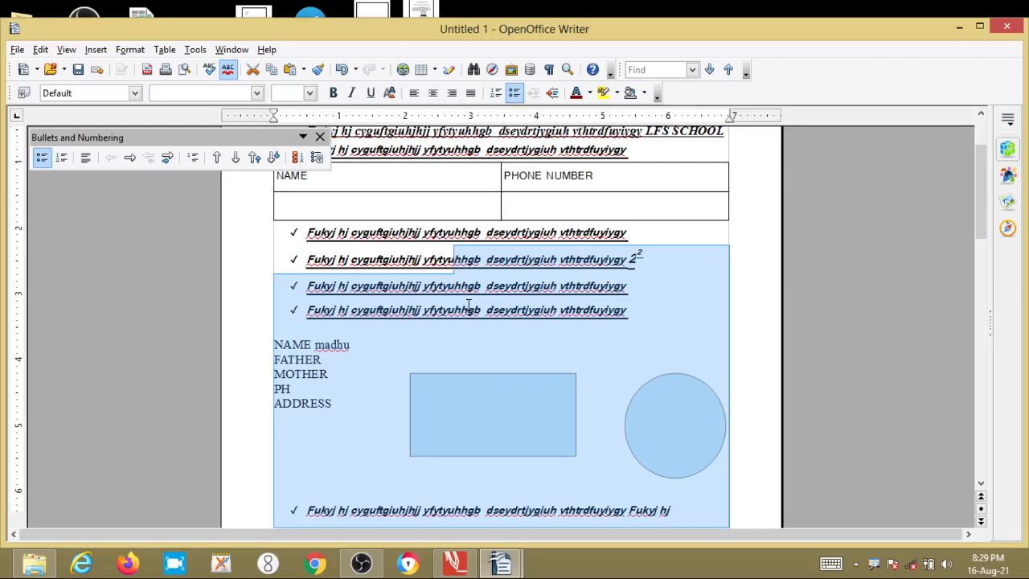
scroll(471, 304, "down", 5)
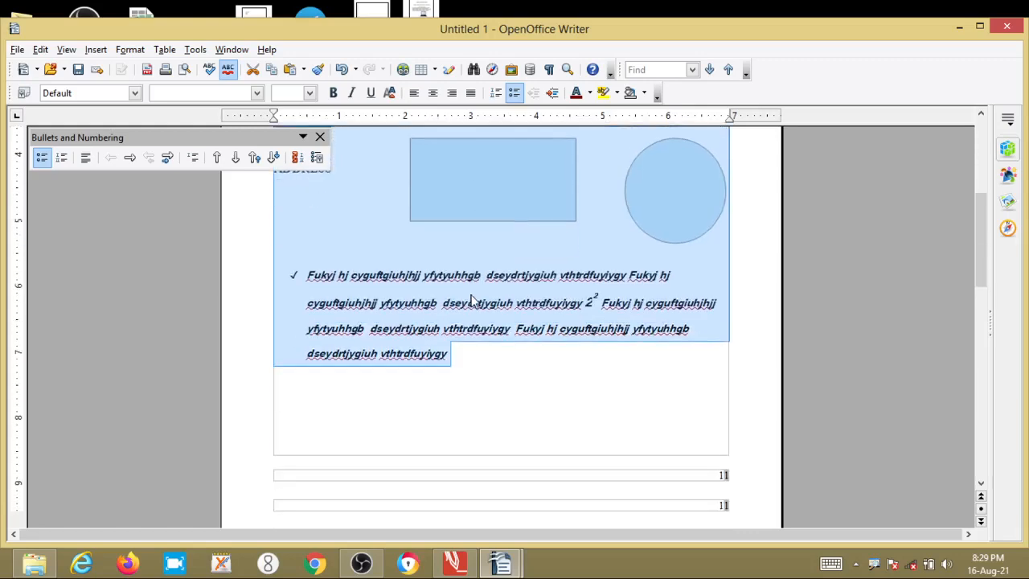
scroll(471, 300, "up", 8)
scroll(464, 304, "down", 3)
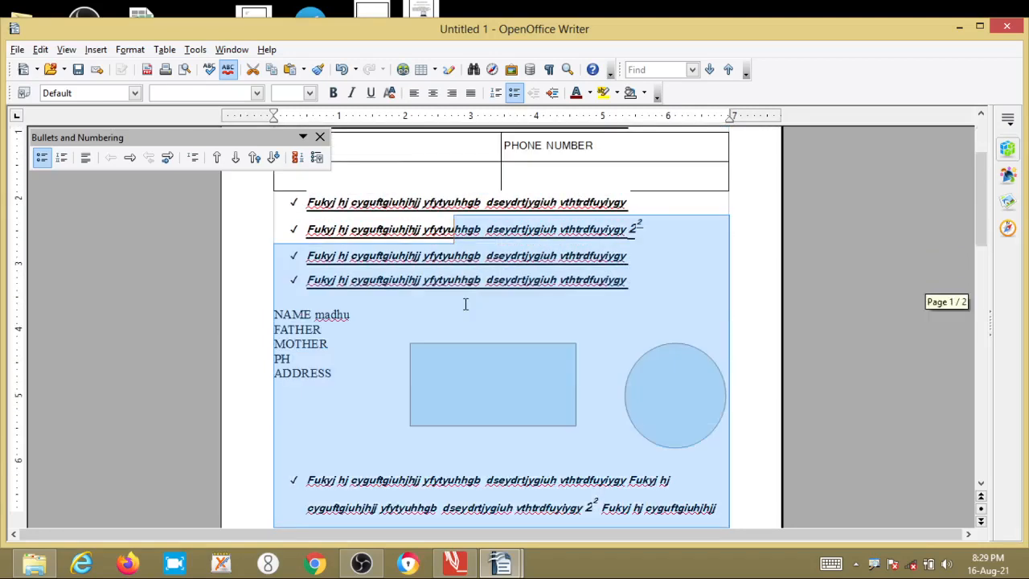
key("Delete")
Place the cursor on the blank line below the pasted text on the second page and select one screenful upward.
scroll(458, 309, "down", 5)
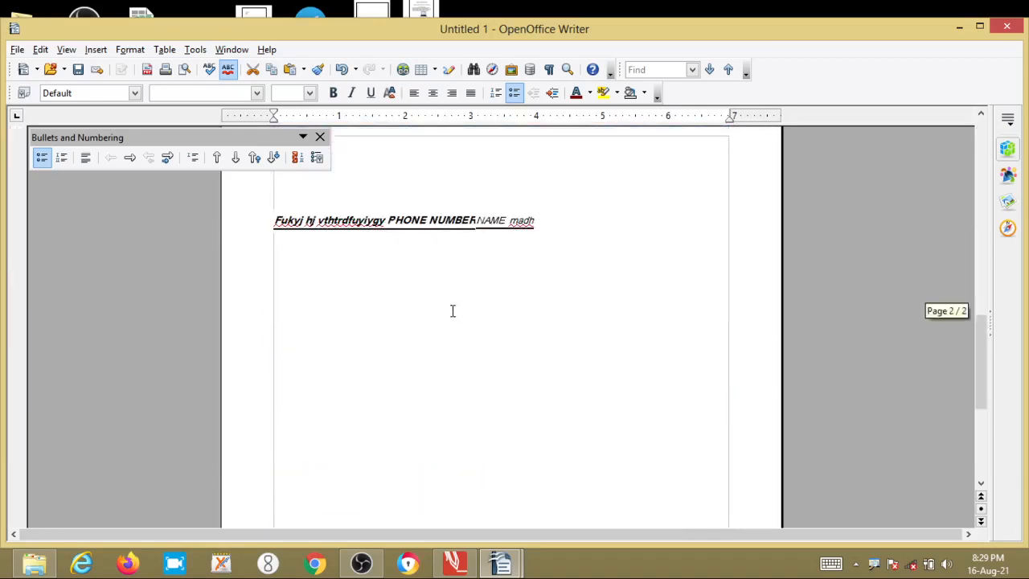
scroll(453, 311, "up", 4)
left_click(418, 445)
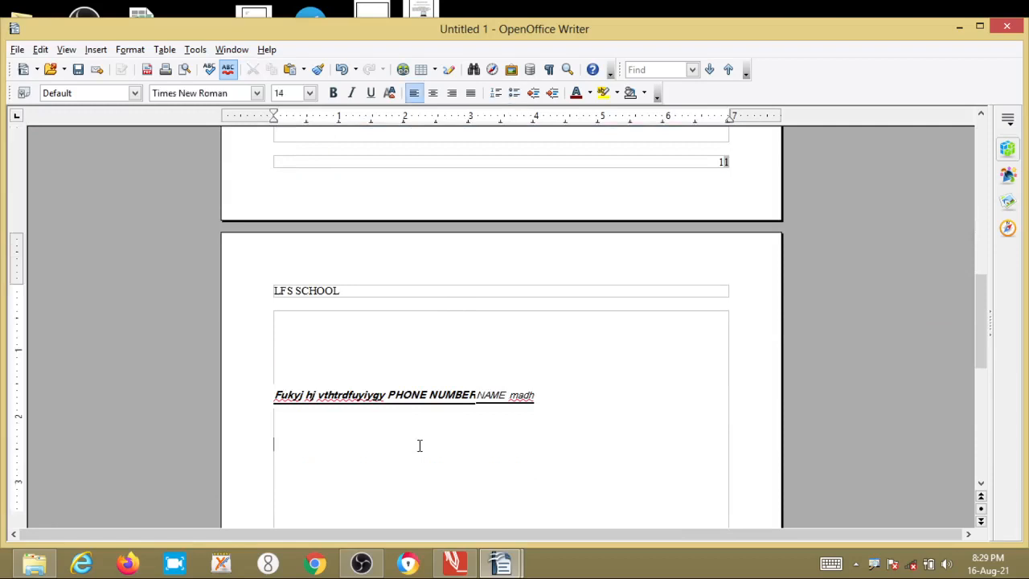
key("ctrl+a")
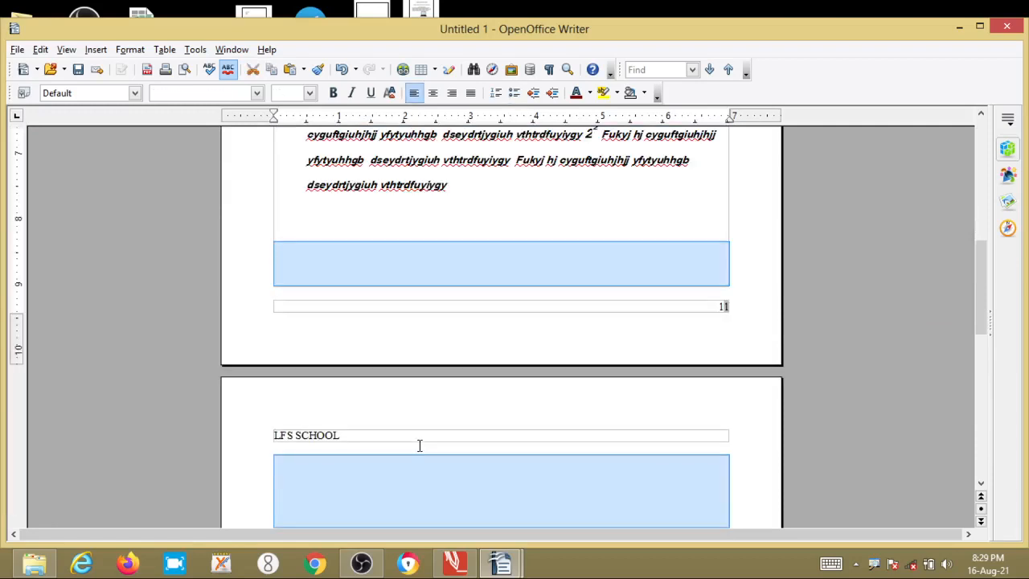
Place the cursor at the start of the document's first bullet and select one screenful downward, past the table and the ADDRESS line.
scroll(419, 445, "up", 9)
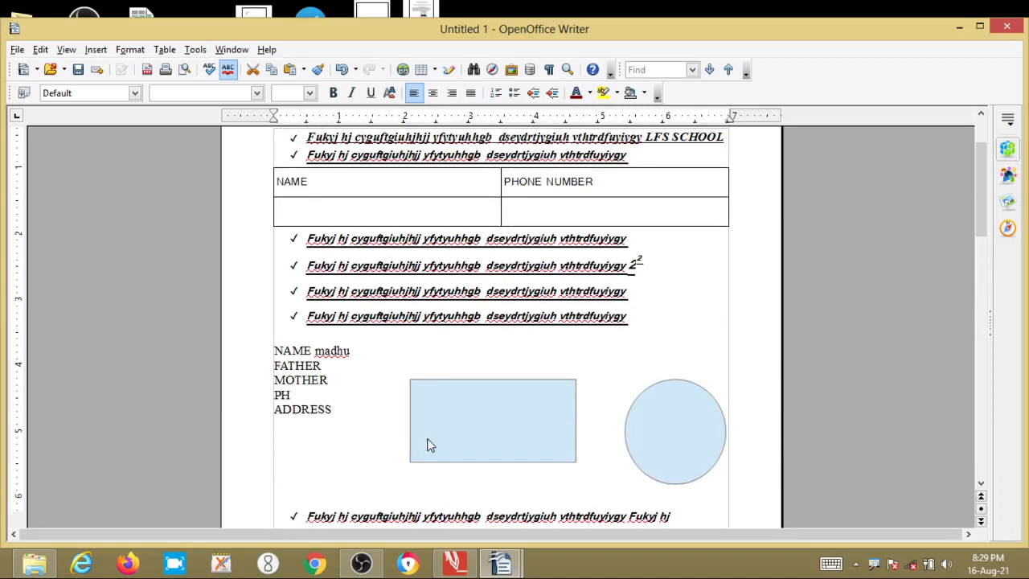
scroll(428, 444, "up", 2)
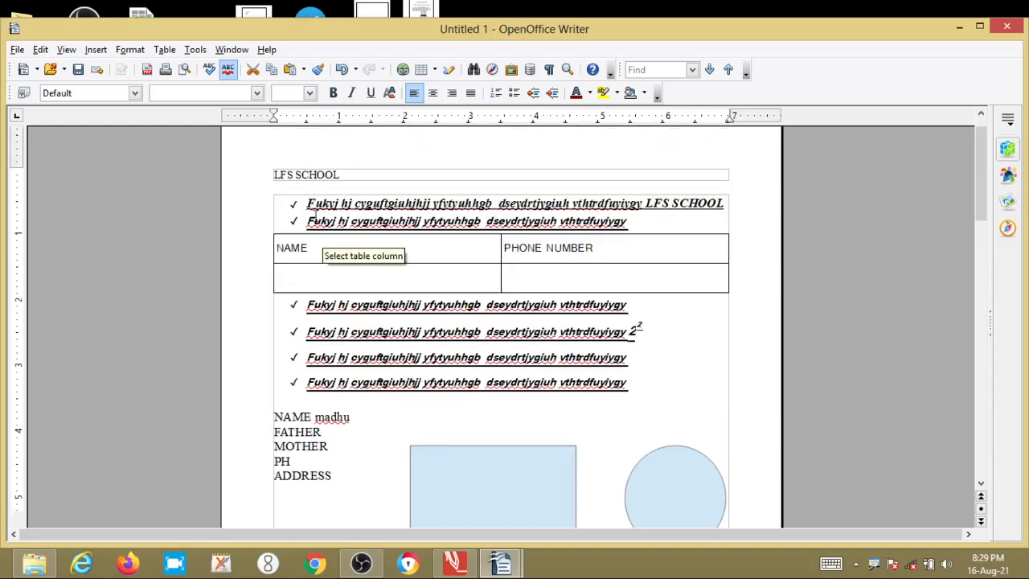
left_click(307, 204)
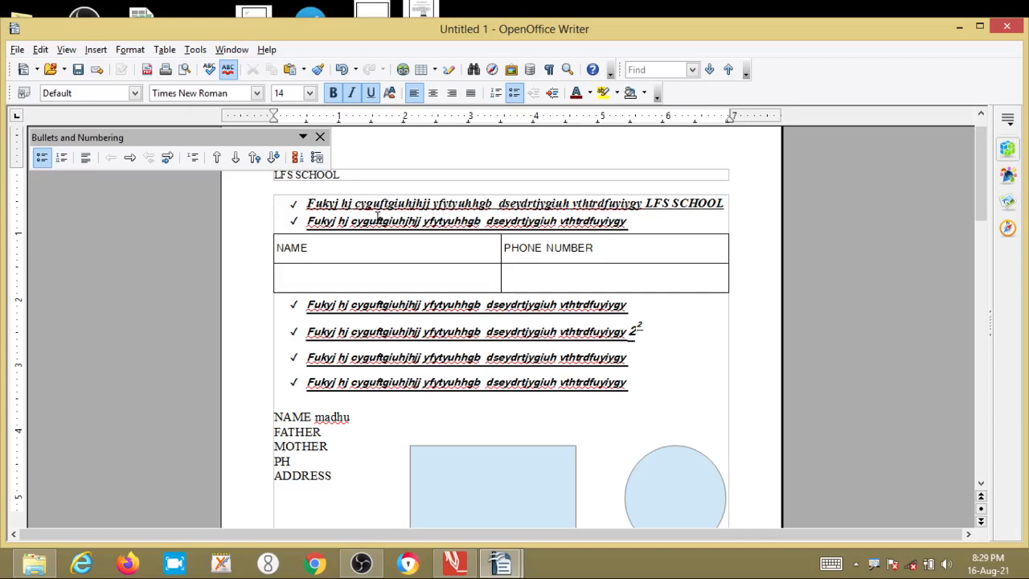
key("shift+Page_Down")
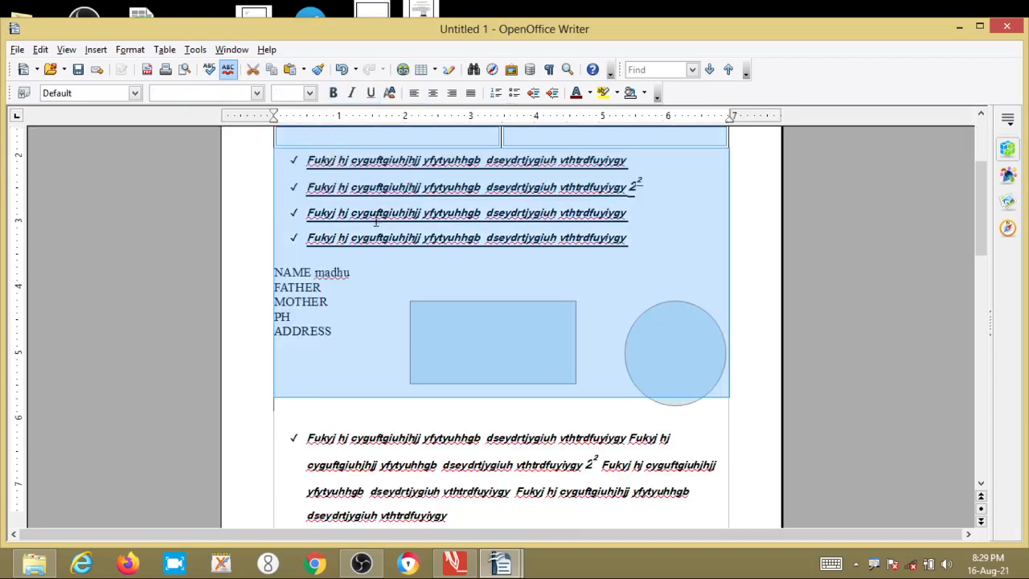
scroll(378, 219, "up", 3)
scroll(391, 247, "down", 2)
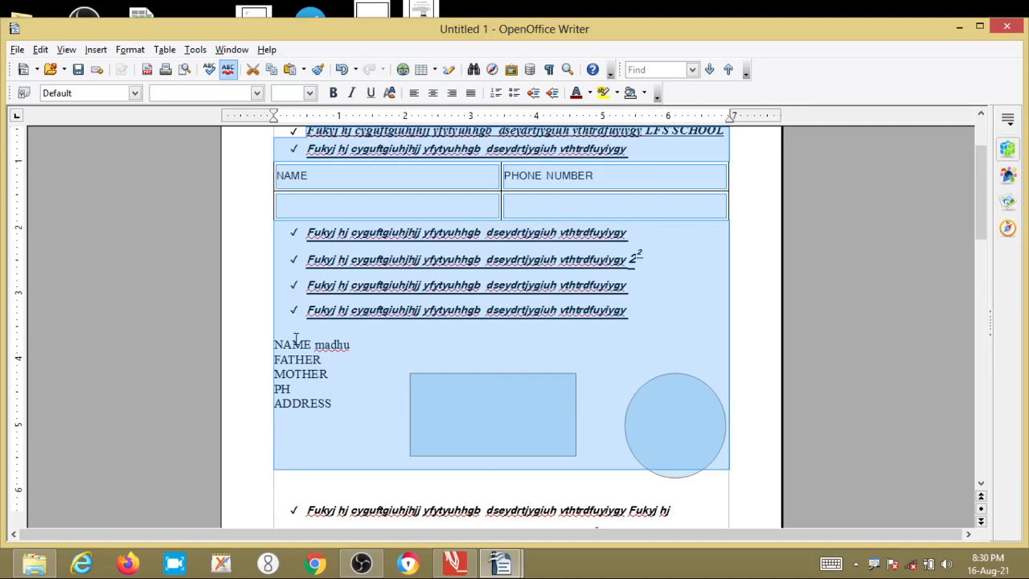
Switch to PDF Annotator and underline Creat, Save, open, Close and Write document in the first topic, and Text Selection in the second.
left_click(455, 563)
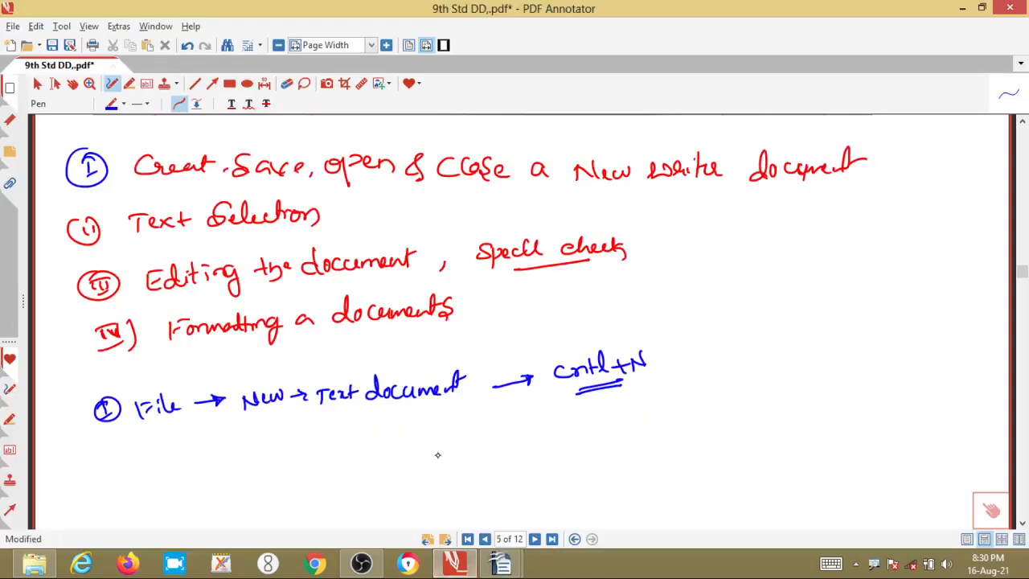
left_click_drag(160, 182, 194, 183)
mouse_move(259, 187)
left_mouse_down()
mouse_move(314, 175)
mouse_move(413, 190)
left_mouse_up()
left_click_drag(482, 195, 521, 191)
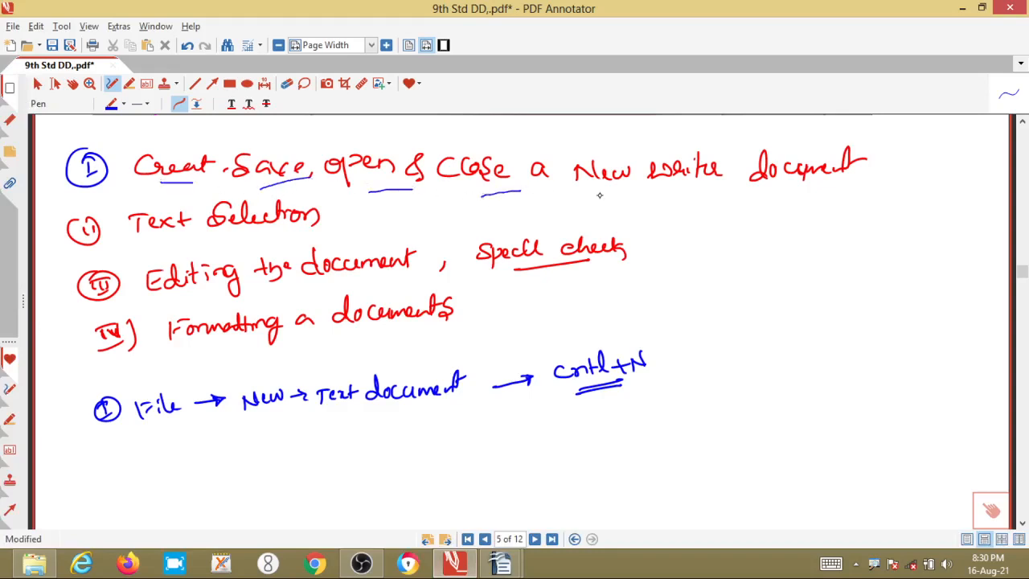
left_click_drag(648, 192, 828, 184)
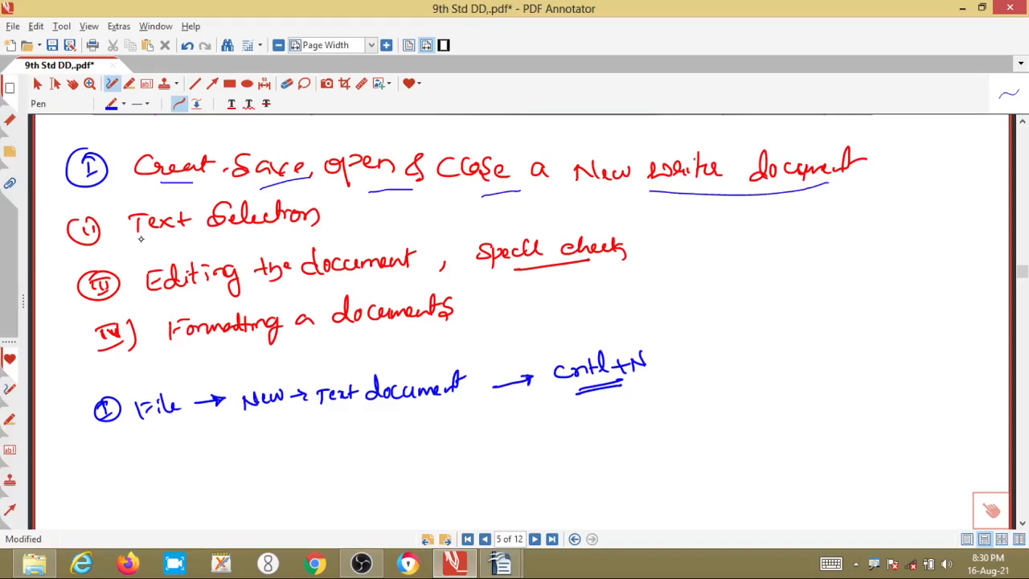
left_click_drag(141, 238, 297, 240)
left_click(372, 567)
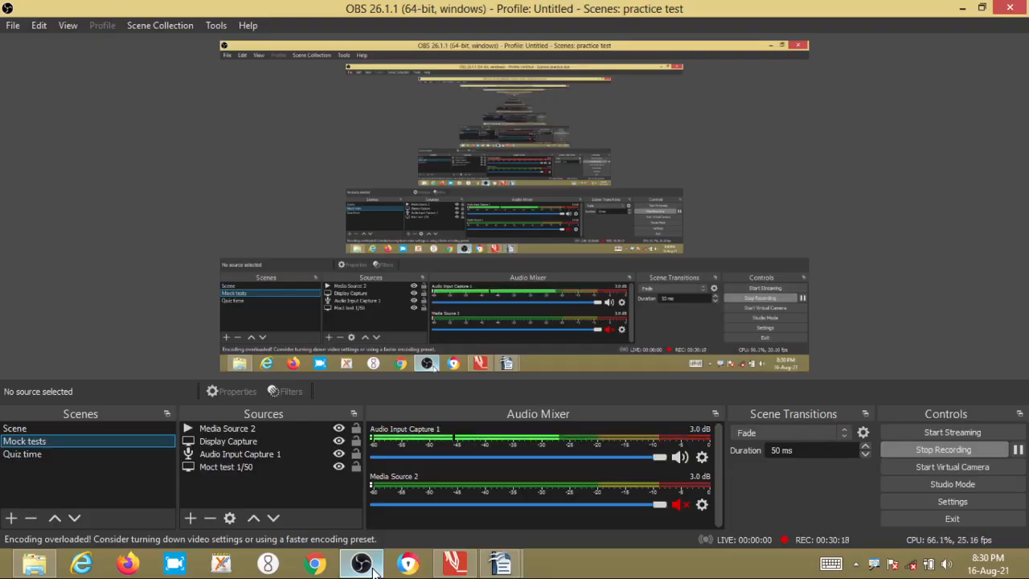
left_click(372, 568)
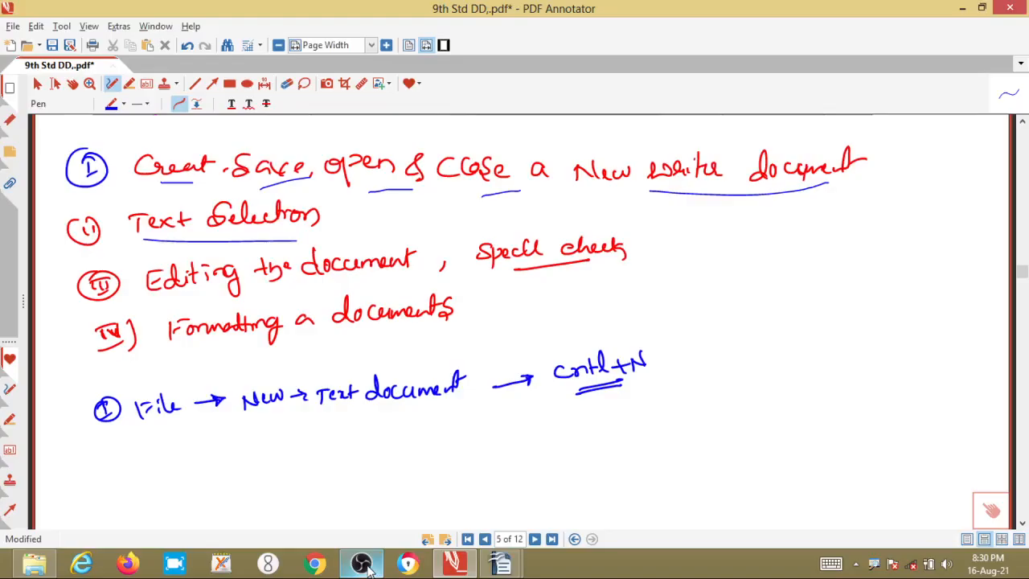